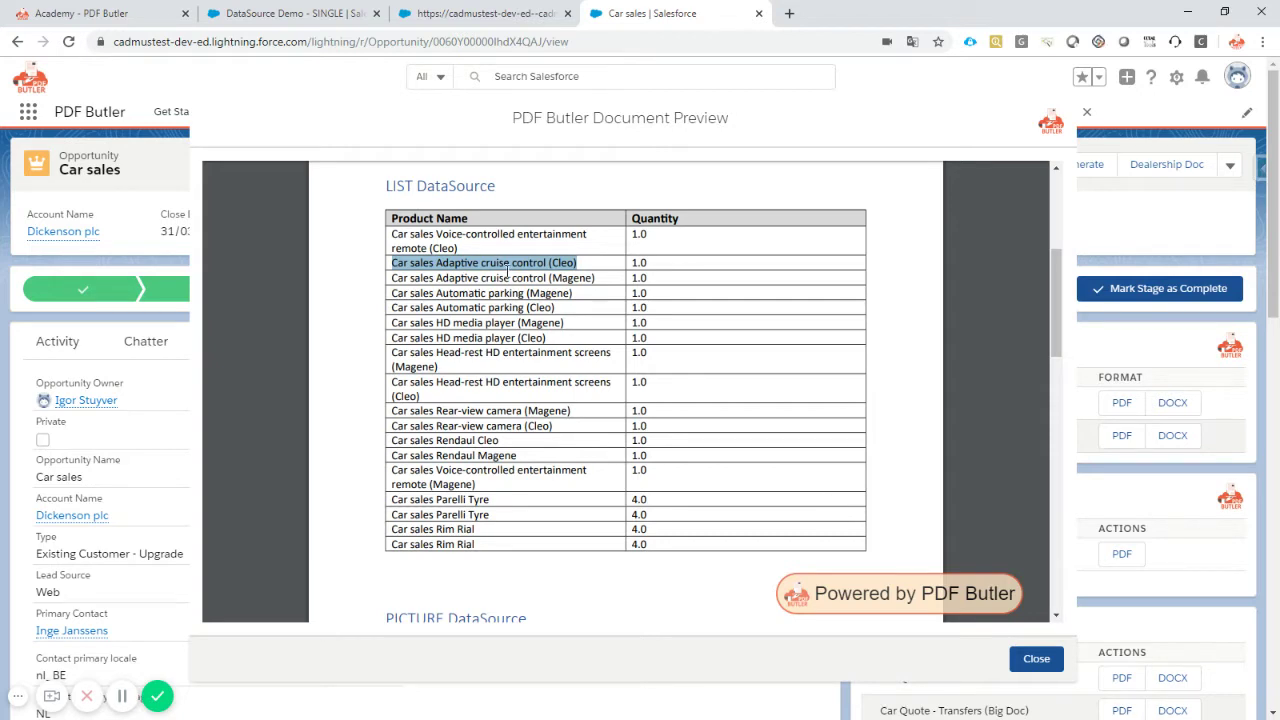
# Step: Highlight the Rendaul Cleo, Rendaul Magene and Adaptive cruise control rows in the preview's product table, then close it
pyautogui.click(567, 485)
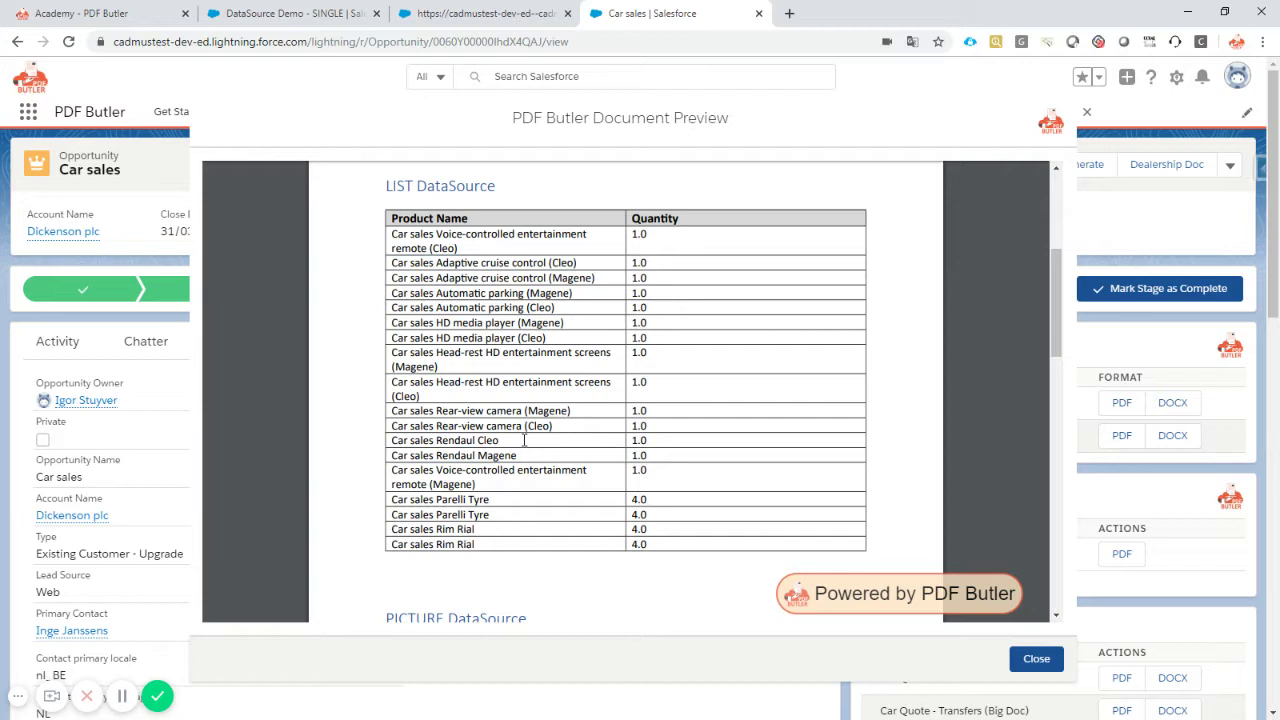
pyautogui.moveTo(524, 440)
pyautogui.mouseDown()
pyautogui.moveTo(393, 441)
pyautogui.moveTo(504, 441)
pyautogui.mouseUp()
pyautogui.moveTo(393, 455); pyautogui.dragTo(521, 456)
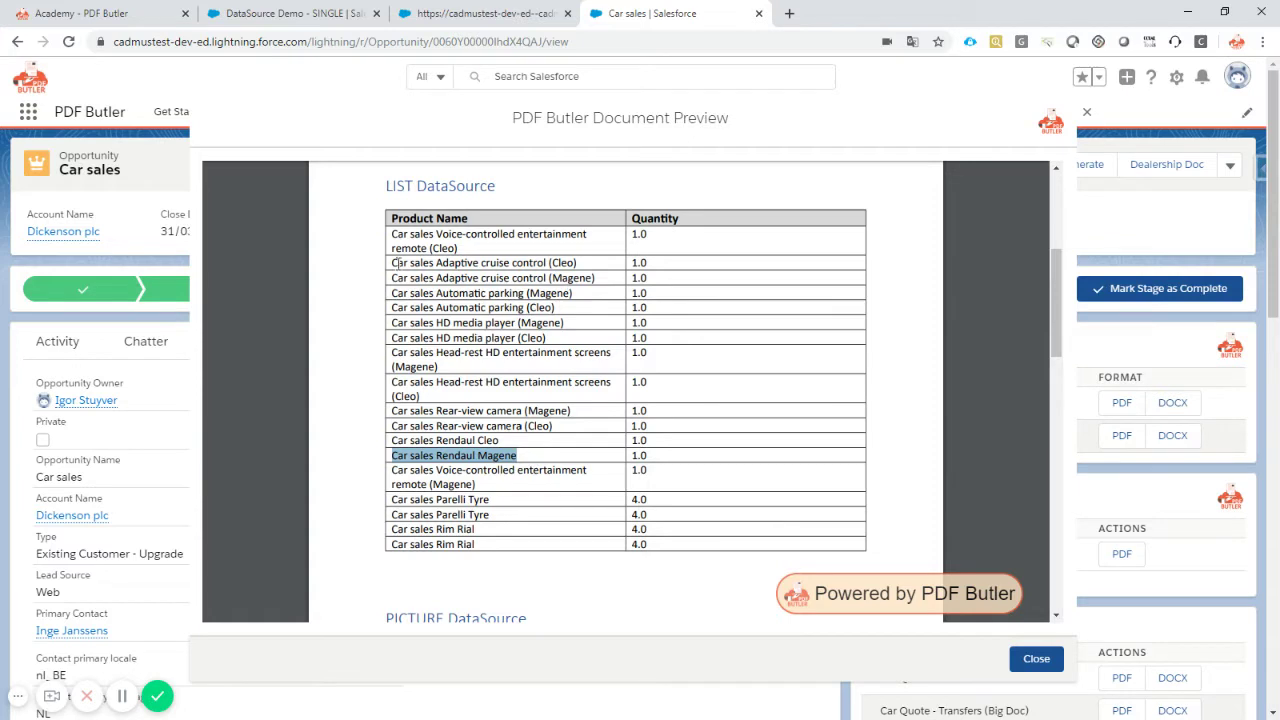
pyautogui.moveTo(393, 263); pyautogui.dragTo(595, 278)
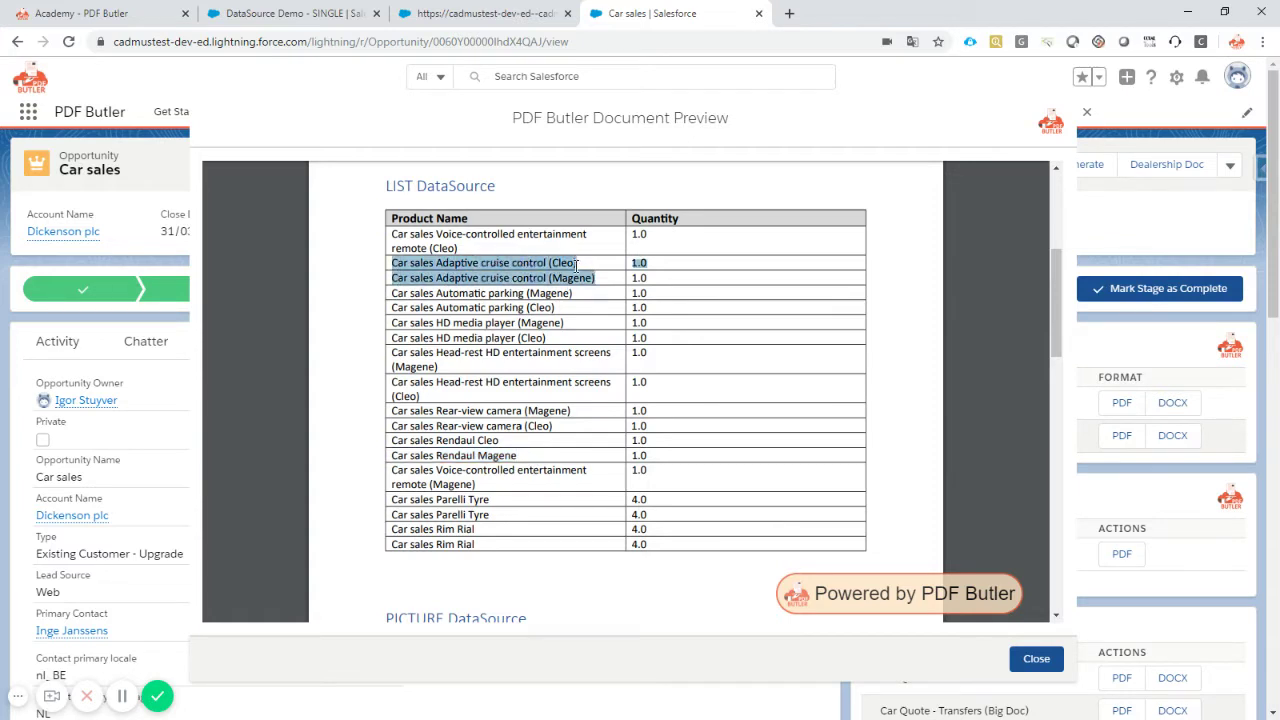
pyautogui.click(438, 267)
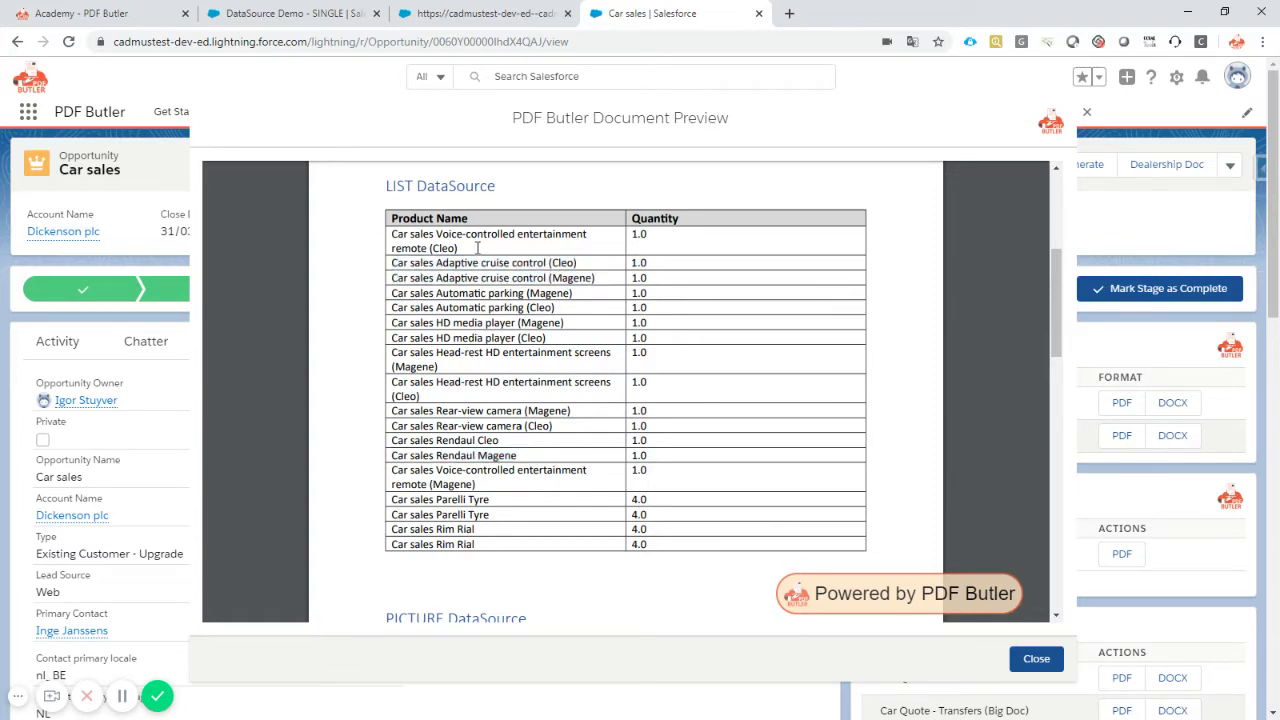
pyautogui.moveTo(477, 247); pyautogui.dragTo(581, 263)
pyautogui.click(438, 248)
pyautogui.click(394, 262)
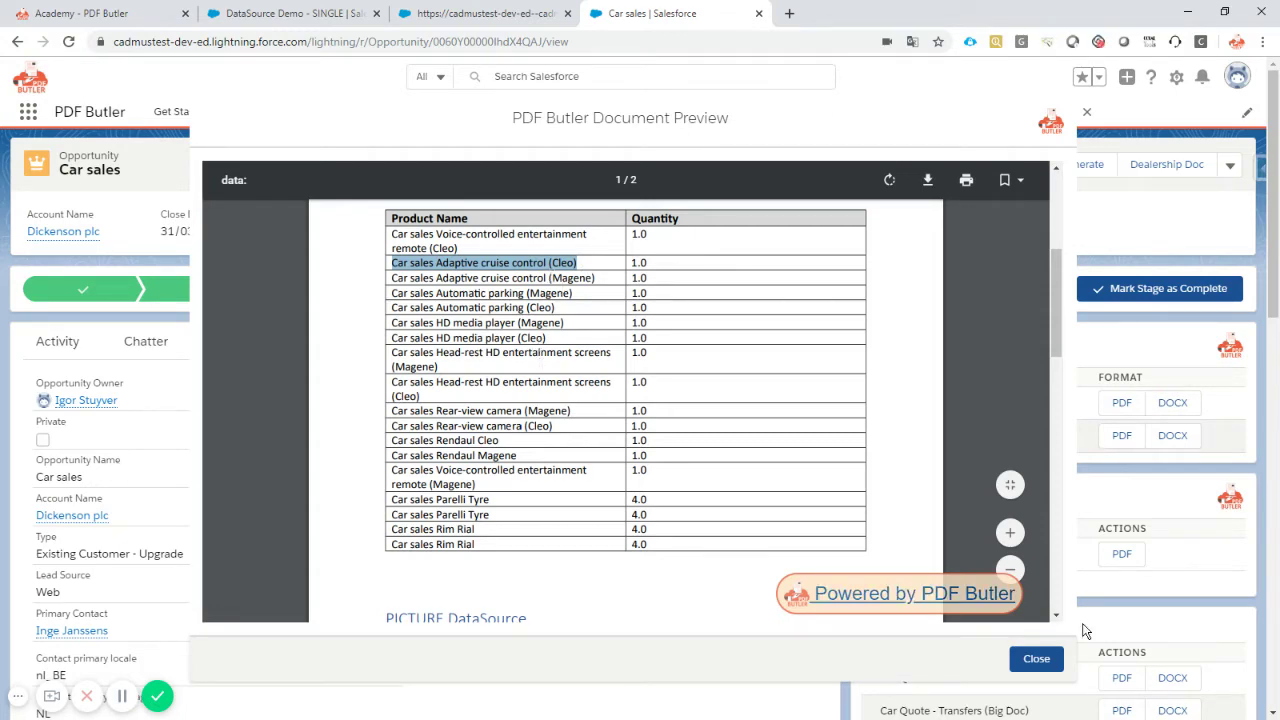
pyautogui.click(1040, 661)
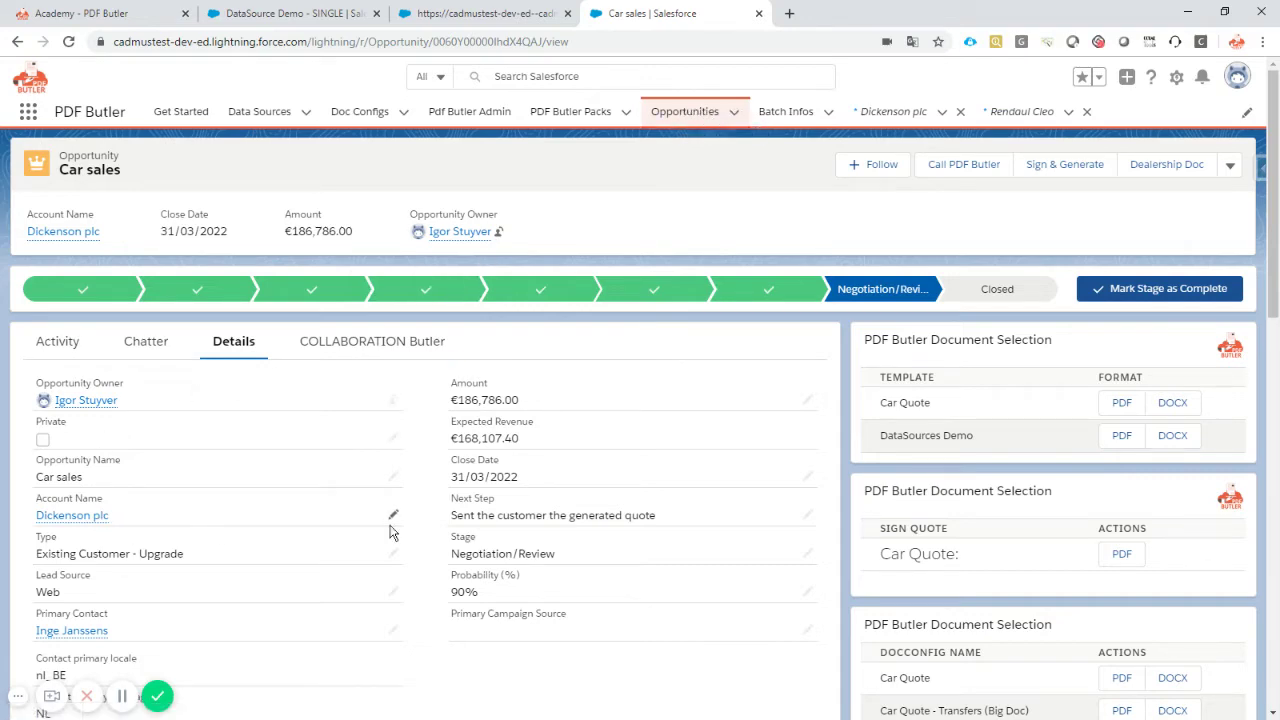
# Step: Open the Rendaul Cleo product record from the opportunity's products list and view its related option products
pyautogui.scroll(-2, 910, 562)
pyautogui.scroll(-5, 910, 562)
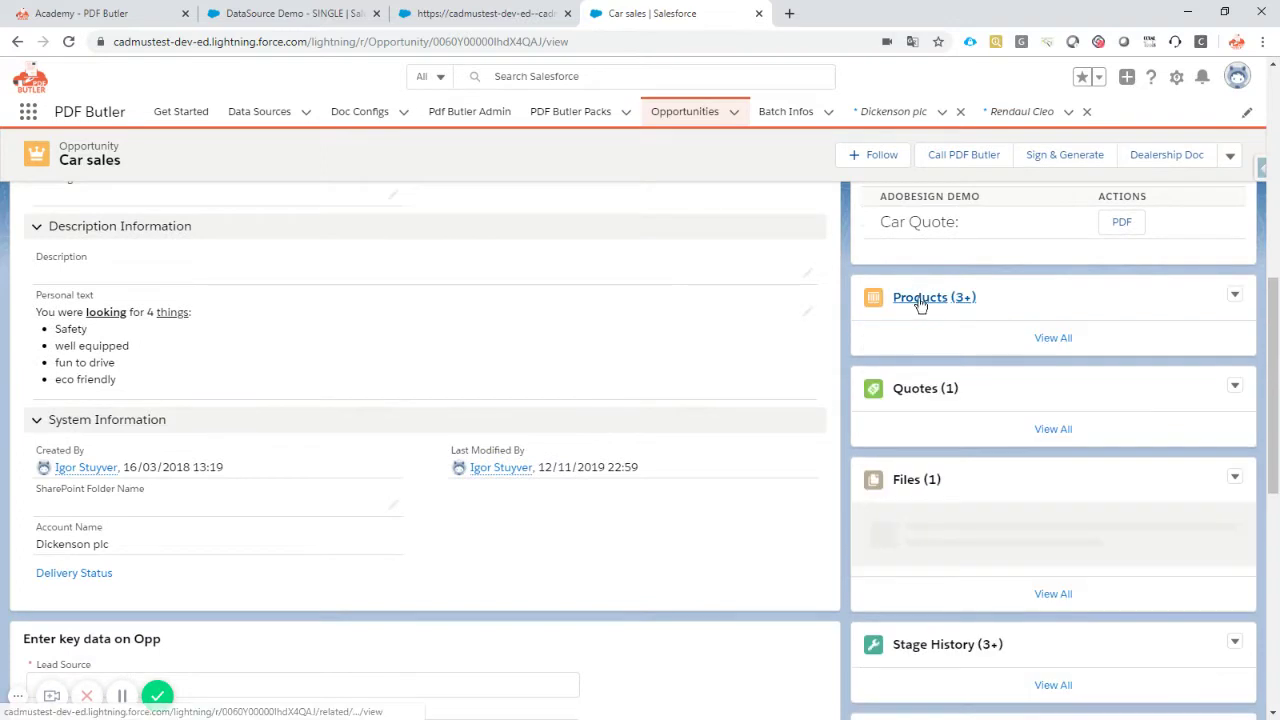
pyautogui.click(953, 298)
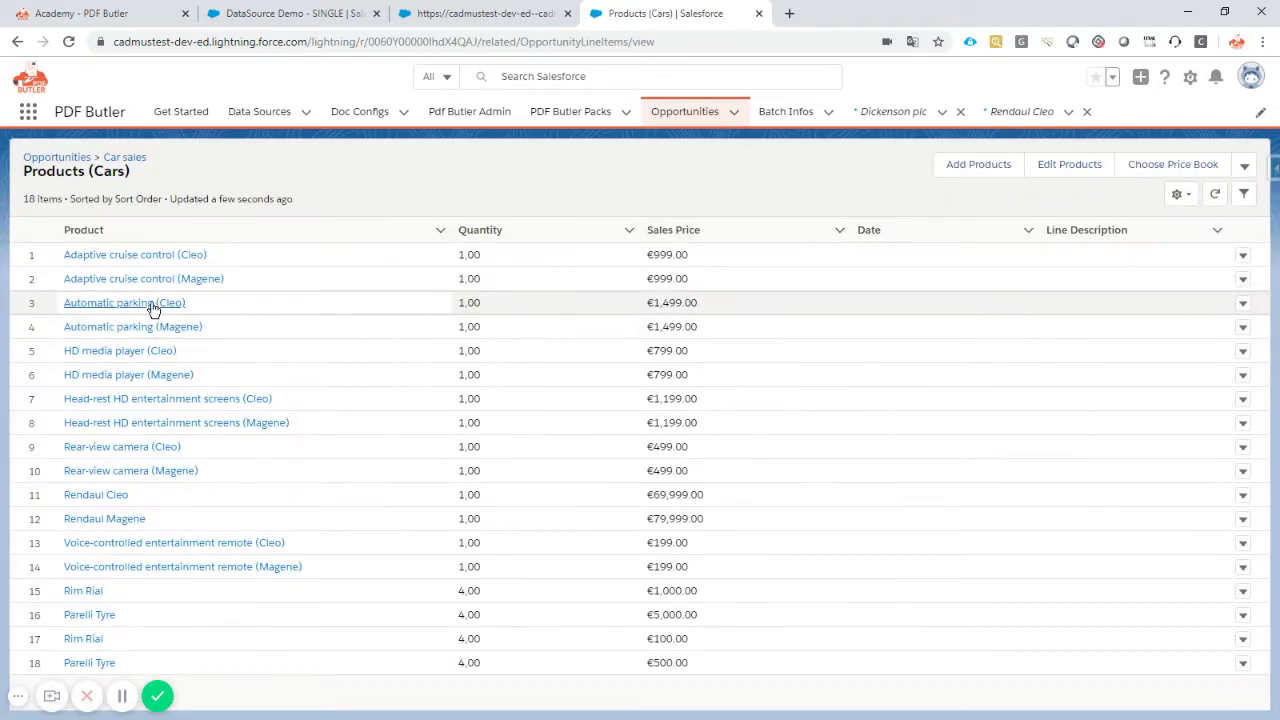
pyautogui.click(100, 494)
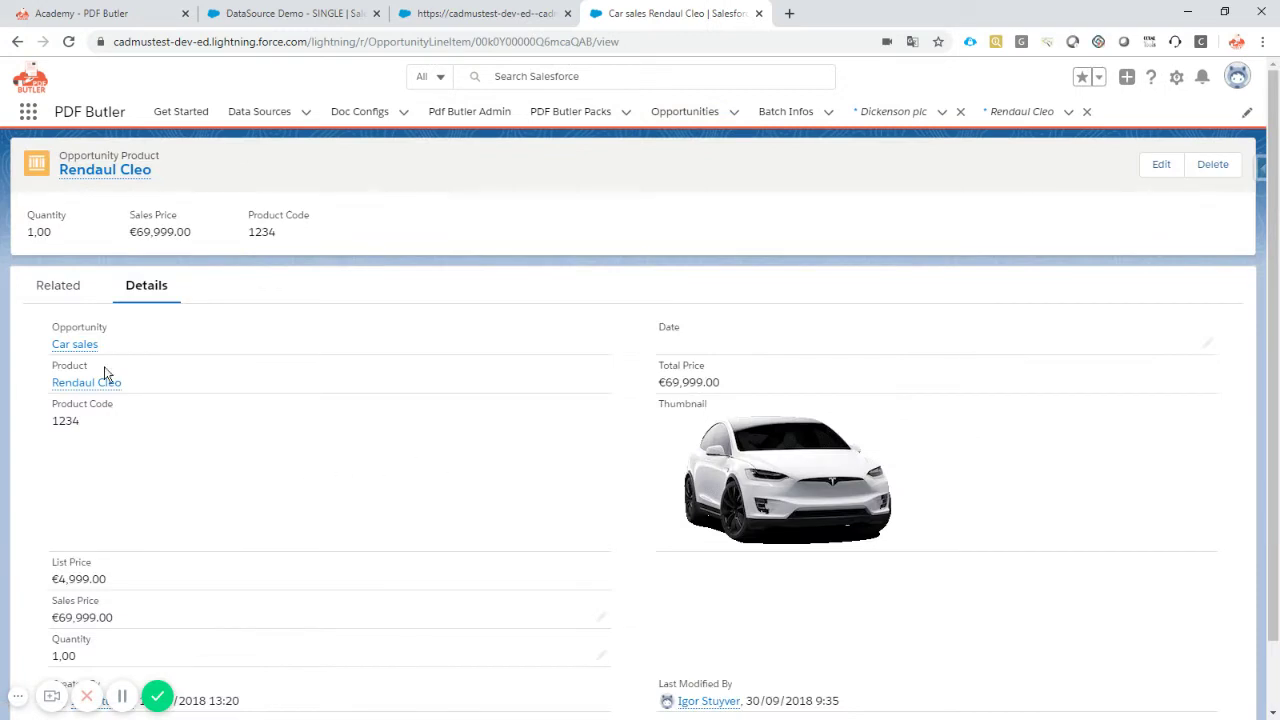
pyautogui.click(66, 385)
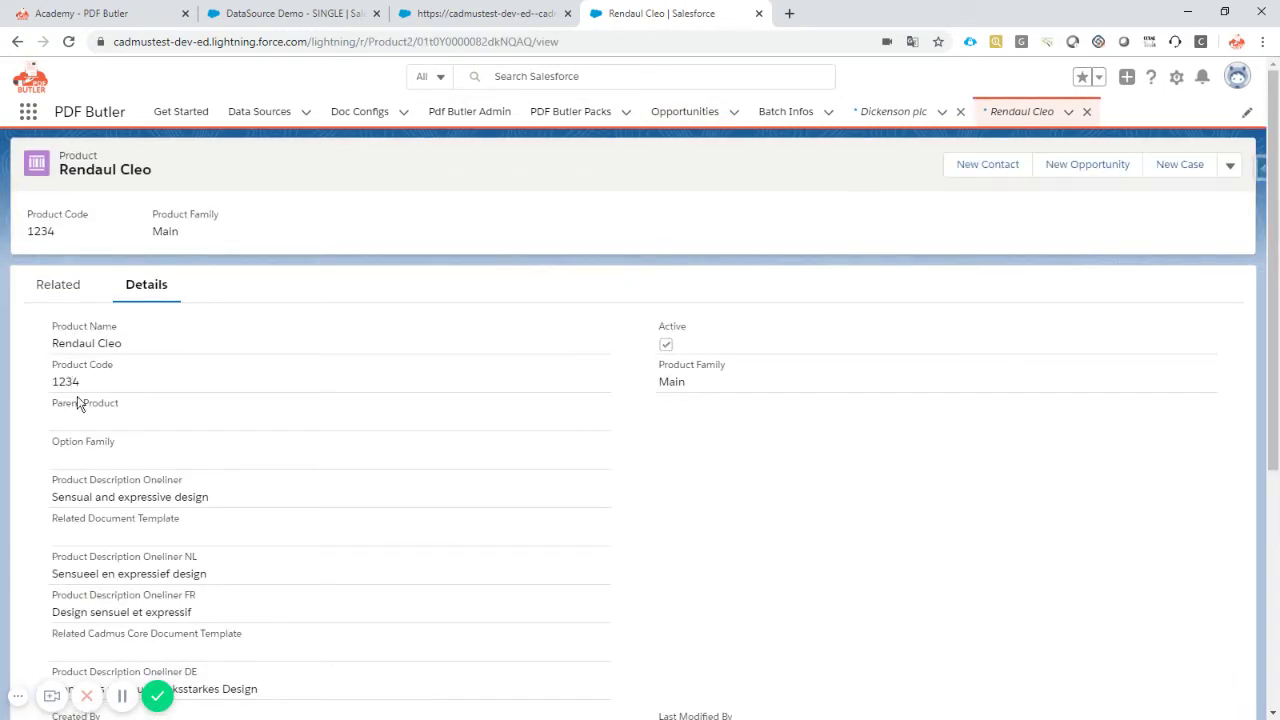
pyautogui.moveTo(51, 403); pyautogui.dragTo(117, 403)
pyautogui.click(58, 289)
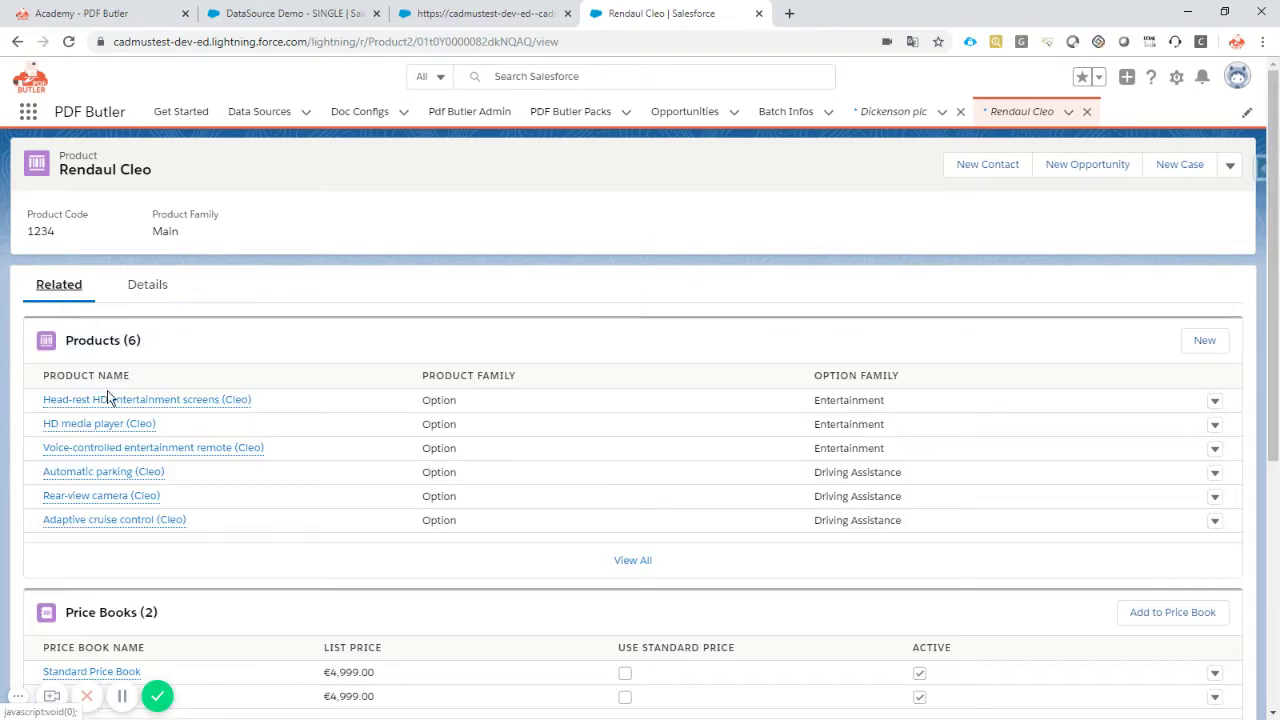
pyautogui.moveTo(165, 407)
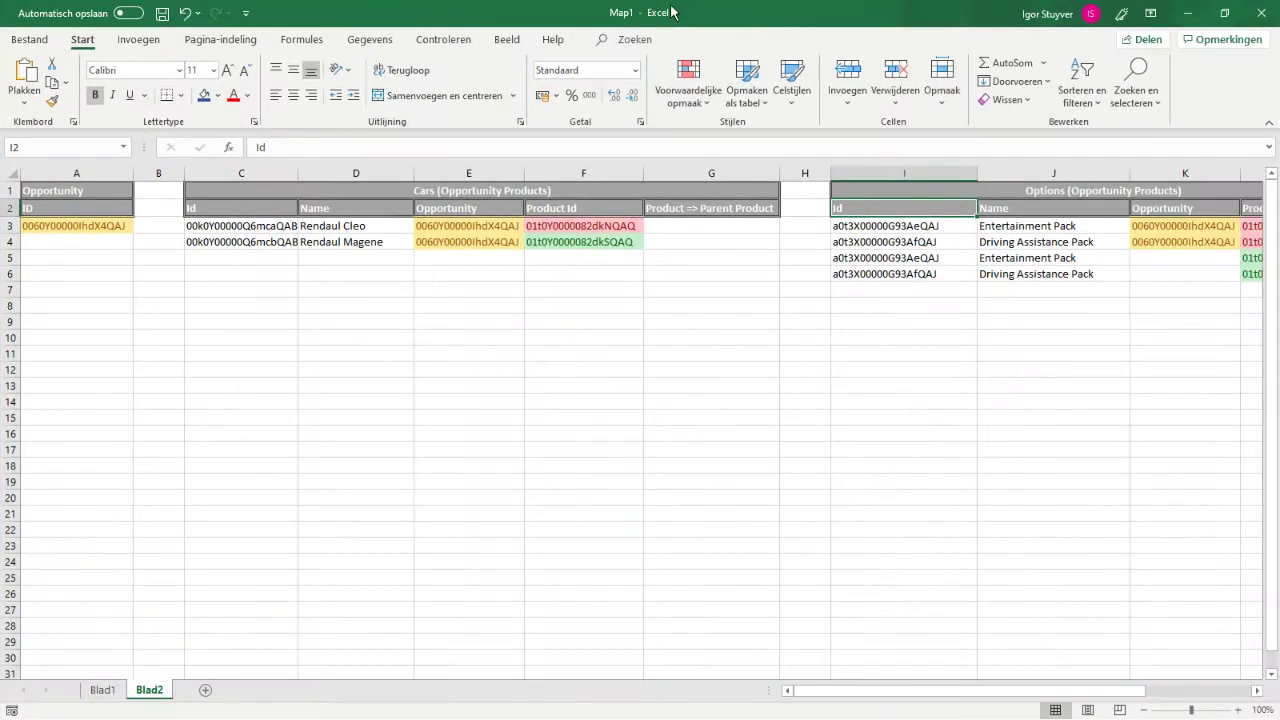
# Step: Zoom the sheet to 90% and compare the two cars' Product Id, Opportunity and empty Parent Product cells
pyautogui.click(1146, 709)
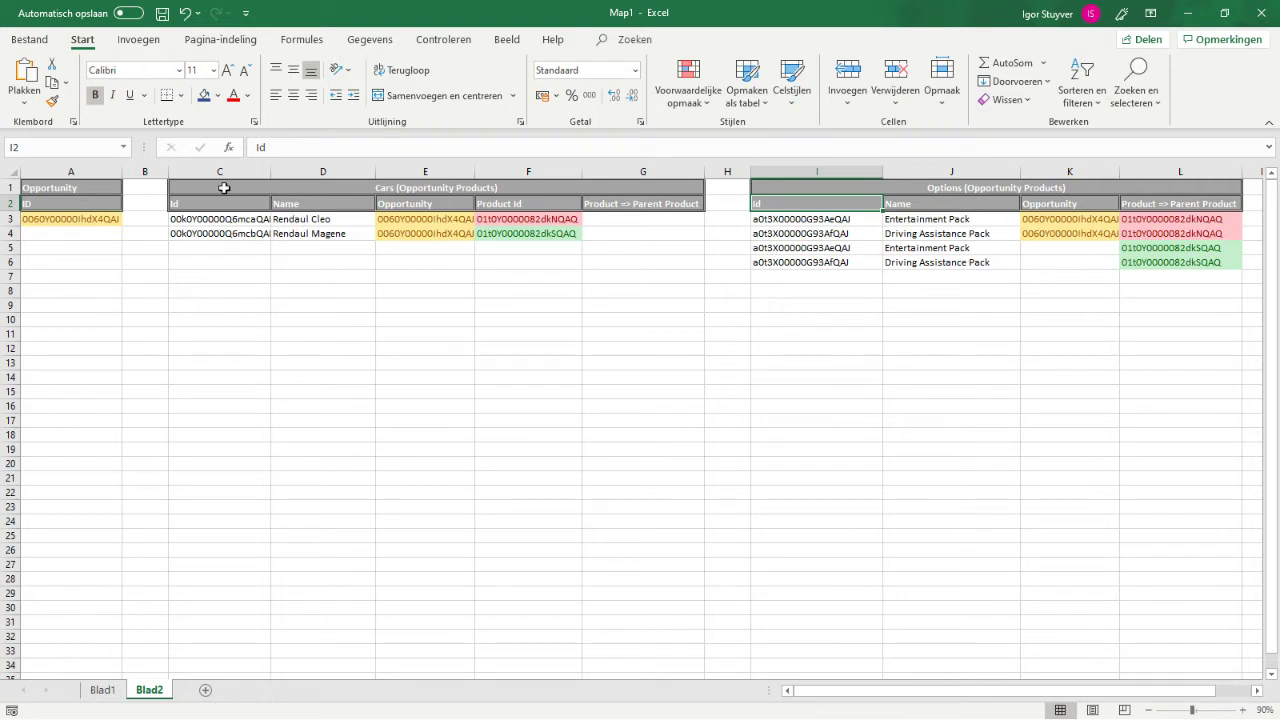
pyautogui.click(384, 185)
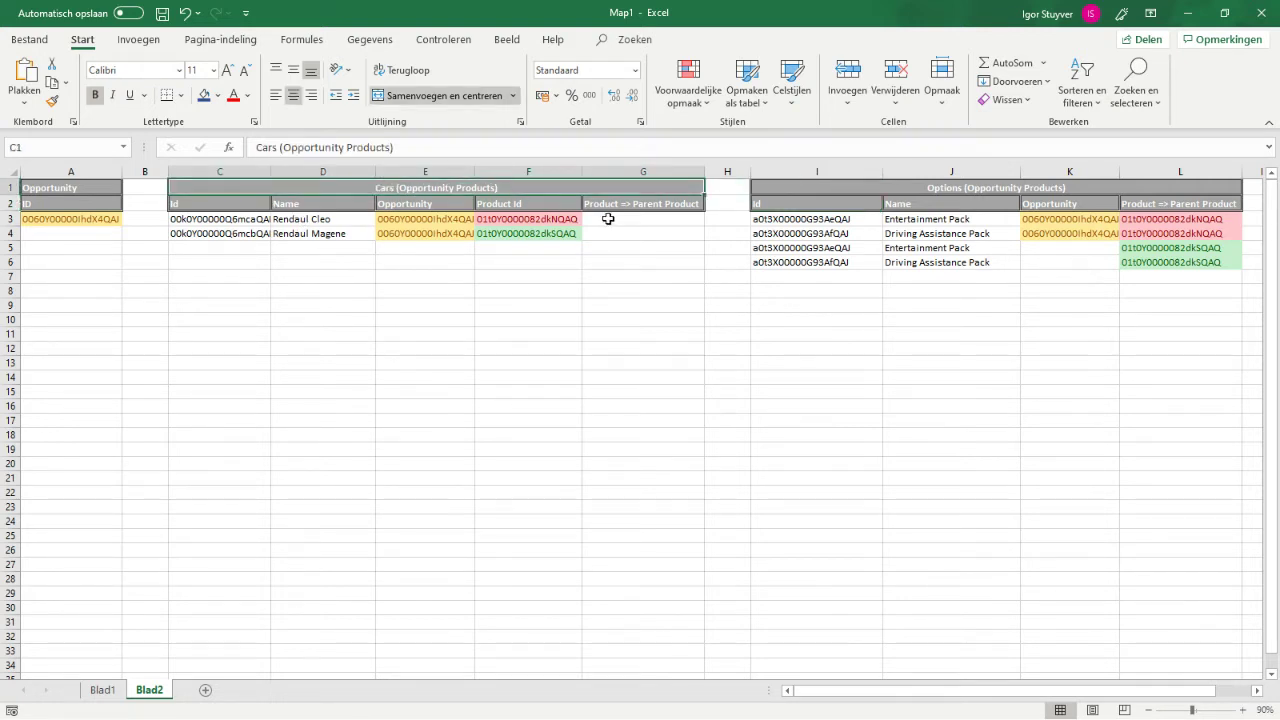
pyautogui.moveTo(606, 218); pyautogui.dragTo(606, 234)
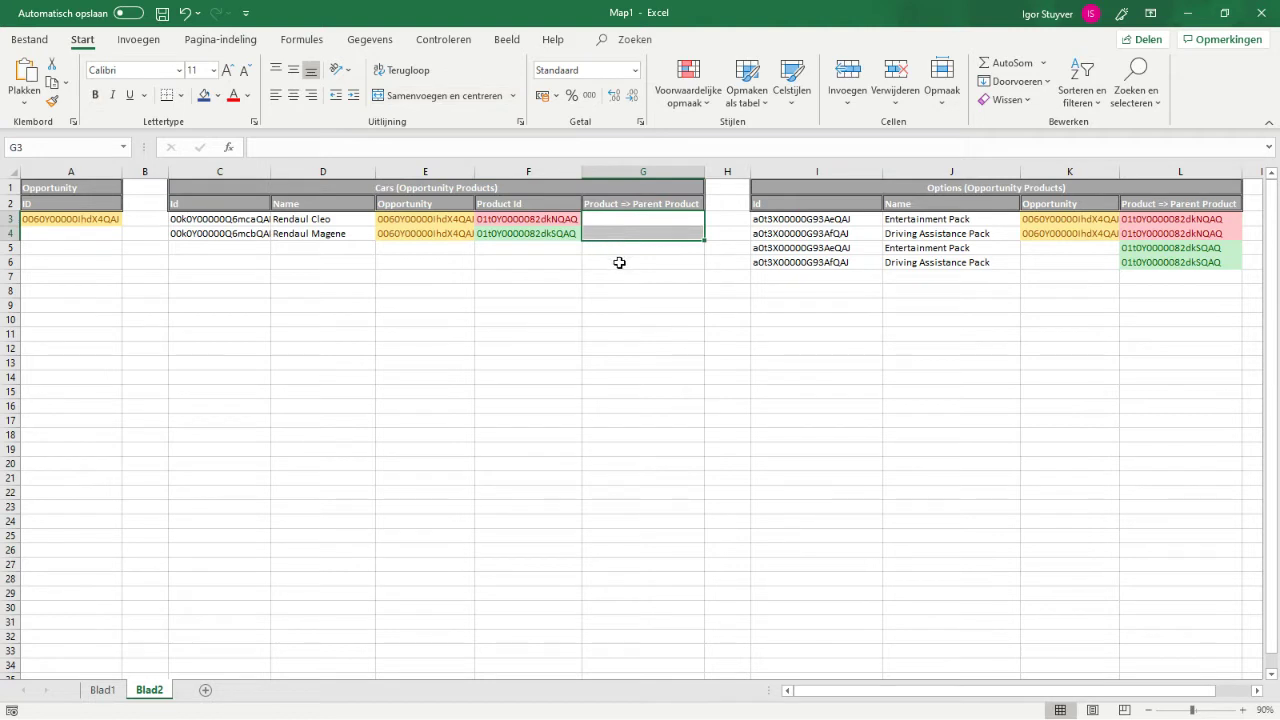
pyautogui.moveTo(543, 218); pyautogui.dragTo(541, 233)
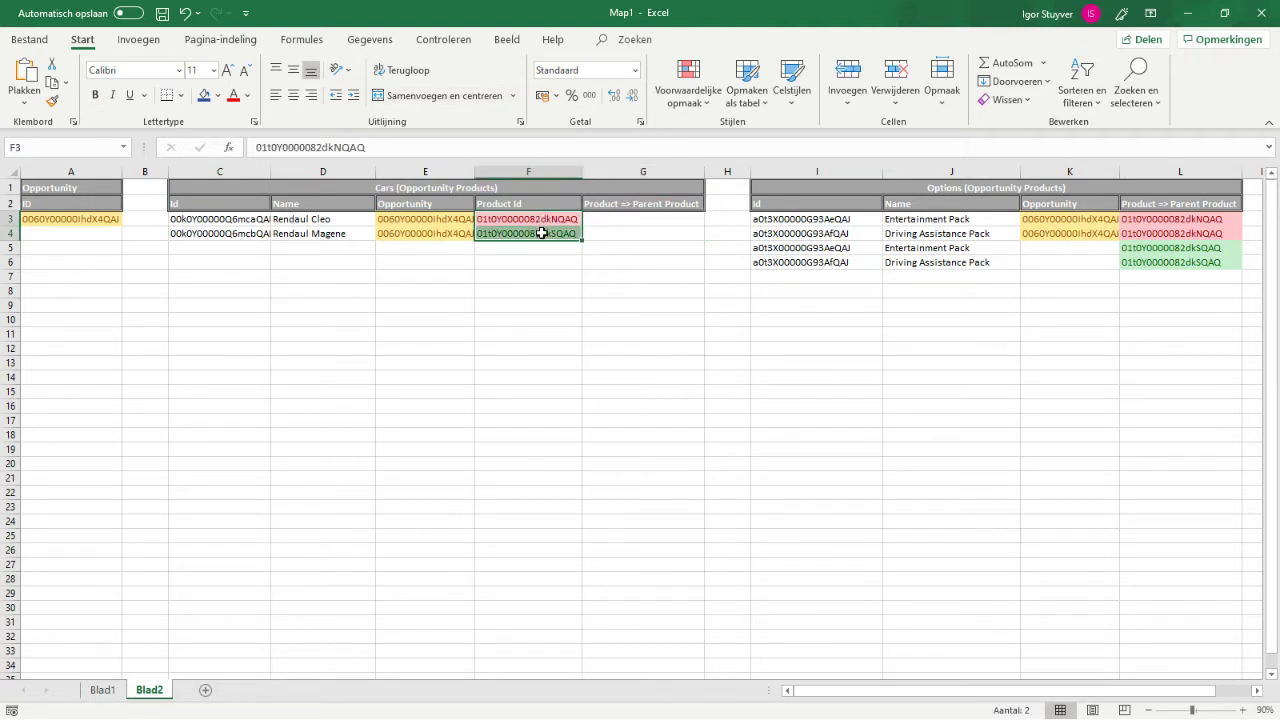
pyautogui.moveTo(423, 222); pyautogui.dragTo(423, 233)
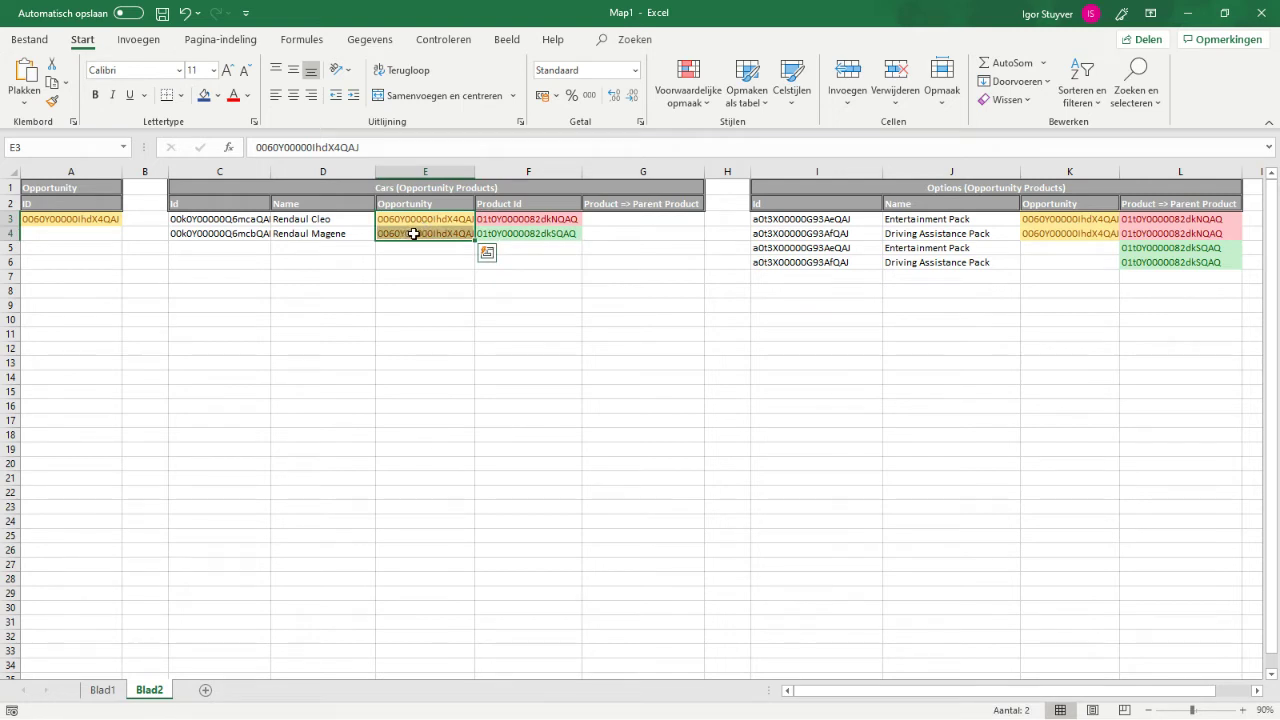
pyautogui.click(56, 218)
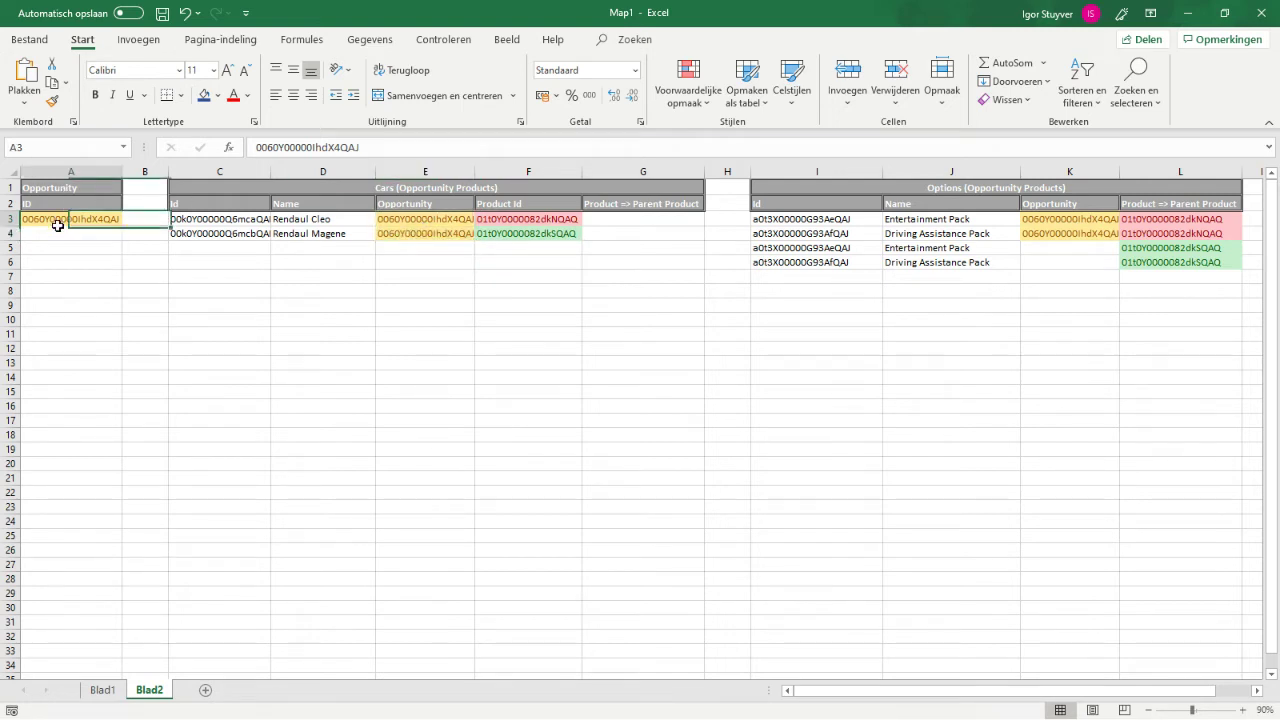
pyautogui.click(512, 218)
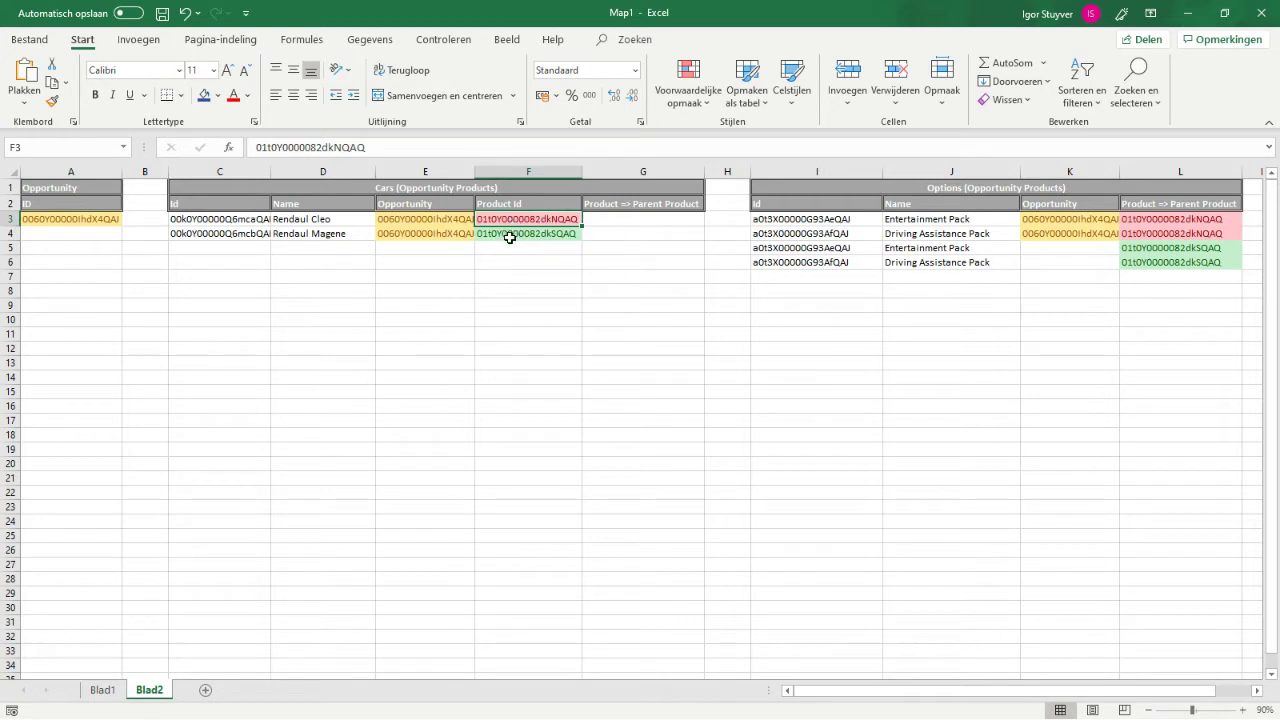
pyautogui.click(511, 235)
pyautogui.click(512, 218)
# Step: Match the Entertainment Pack, Driving Assistance Pack and Rendaul Magene options to their parent car's Product Id
pyautogui.moveTo(1170, 218); pyautogui.dragTo(1170, 233)
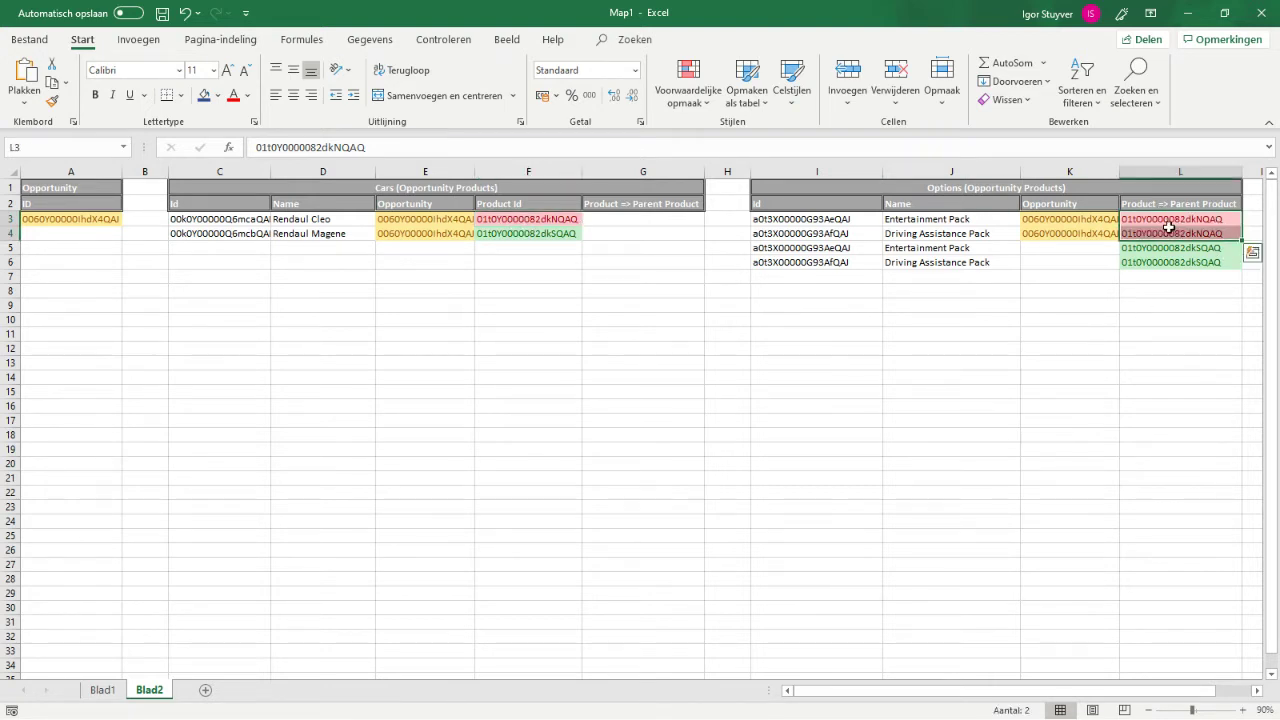
pyautogui.click(960, 218)
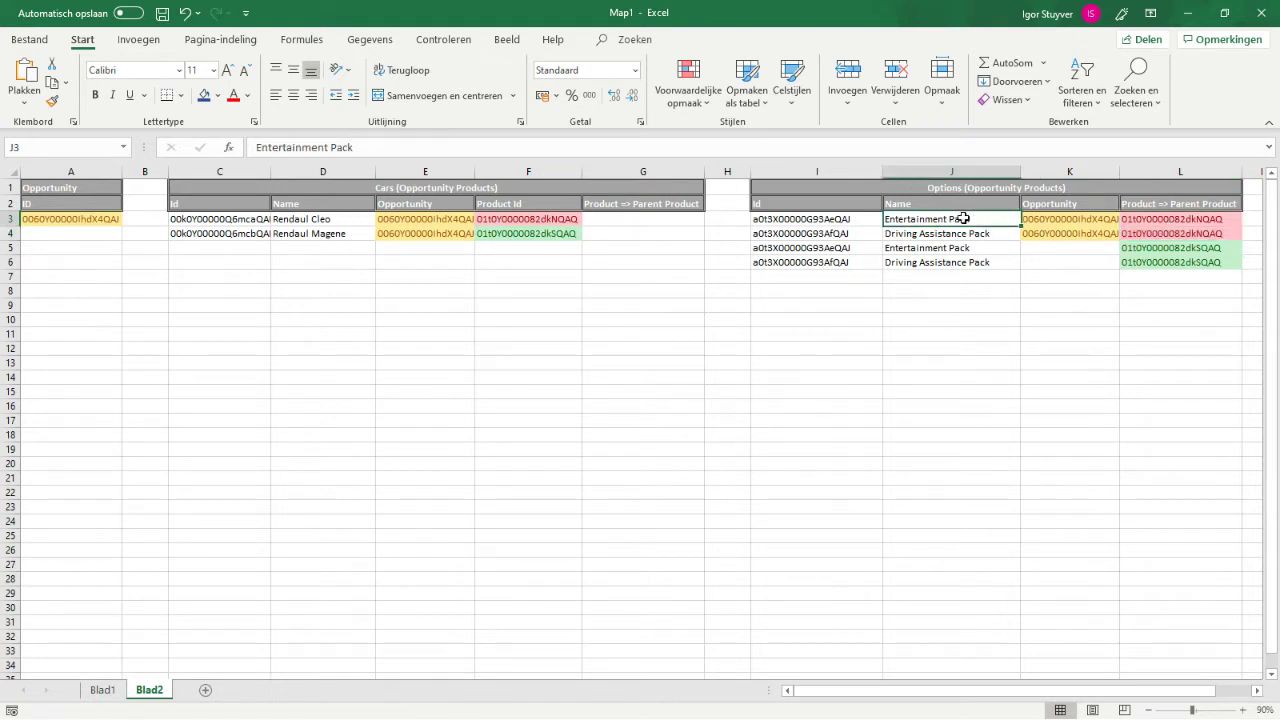
pyautogui.click(990, 234)
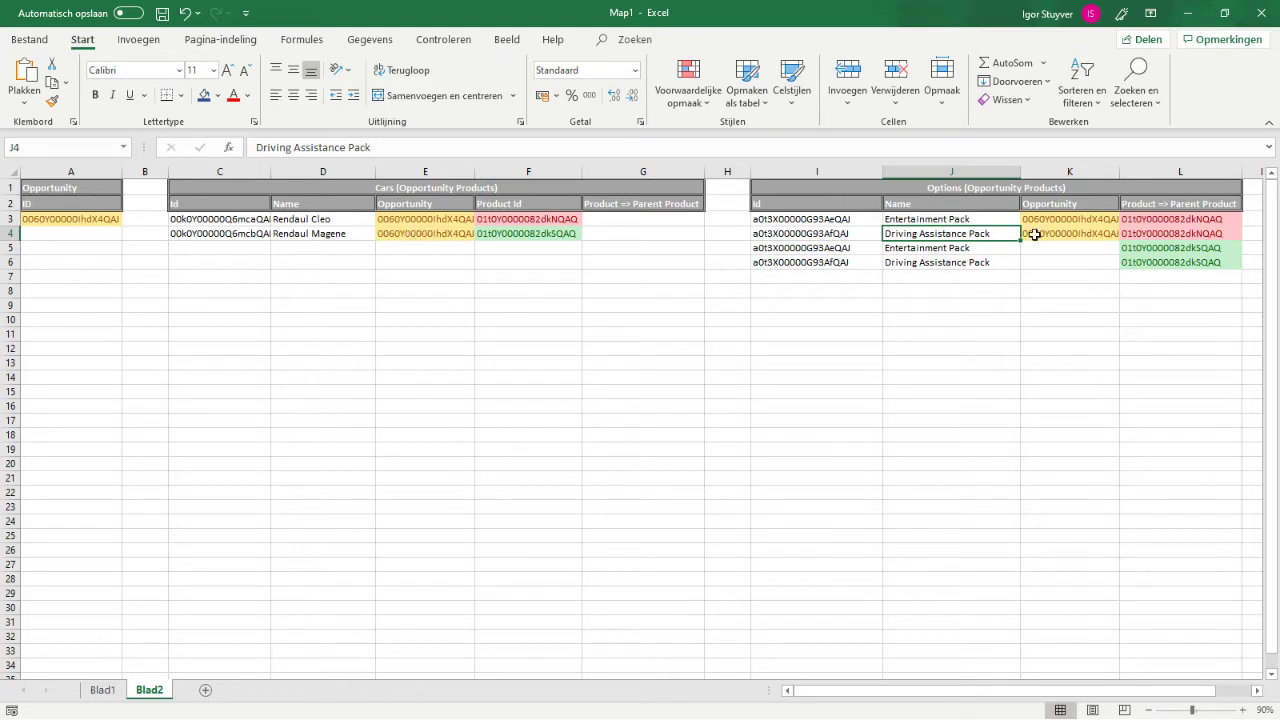
pyautogui.click(1153, 219)
pyautogui.moveTo(1153, 219); pyautogui.dragTo(1160, 262)
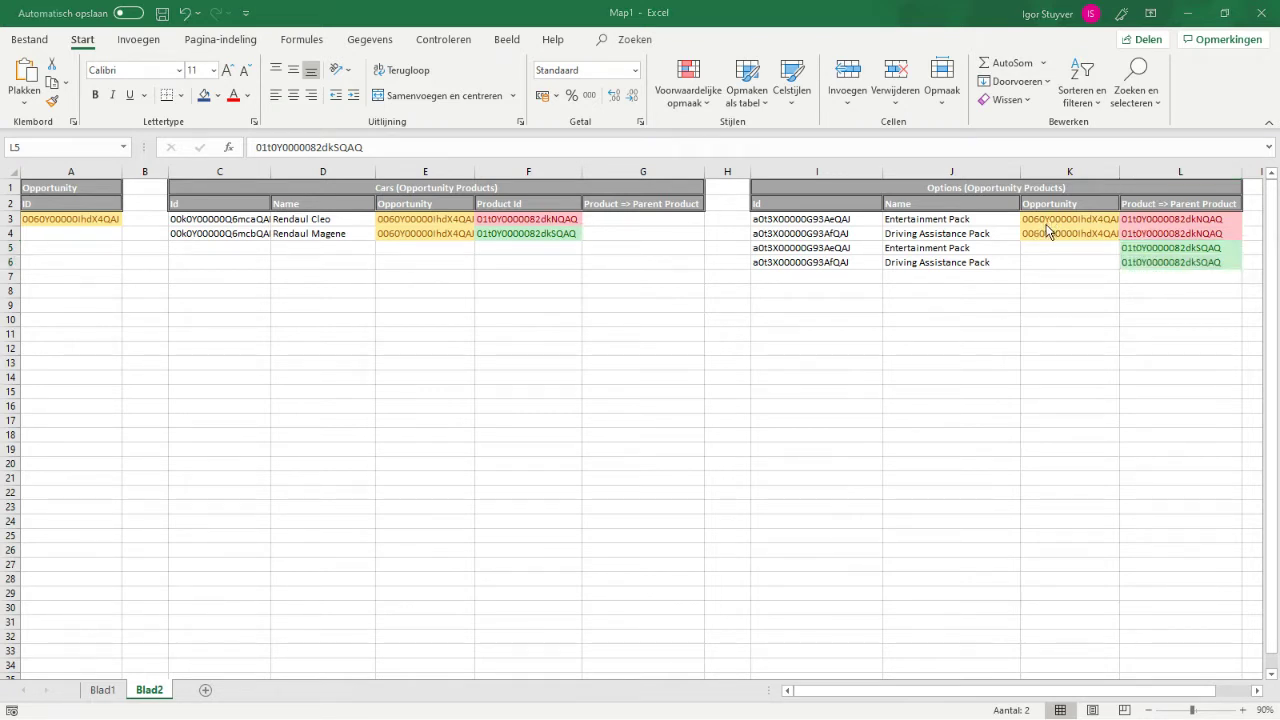
pyautogui.hotkey('alt', 'Tab')
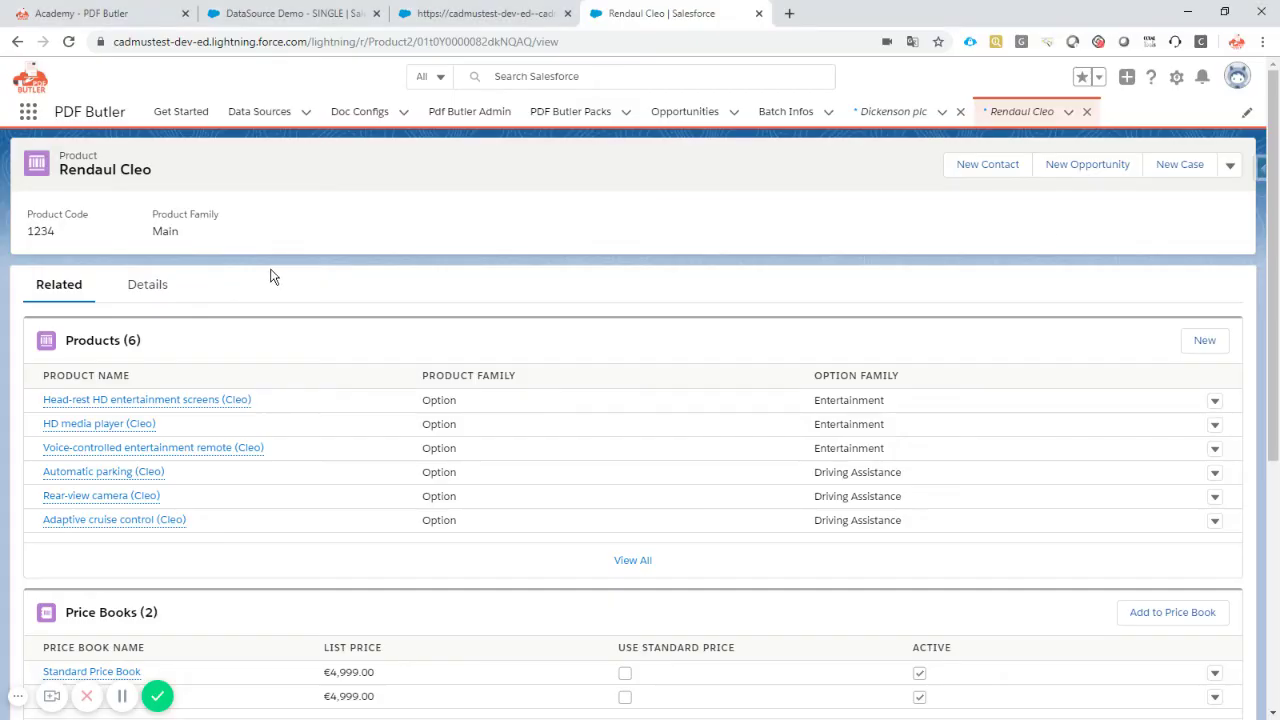
# Step: Start a new data source with the SOQL record type
pyautogui.click(310, 18)
pyautogui.click(306, 114)
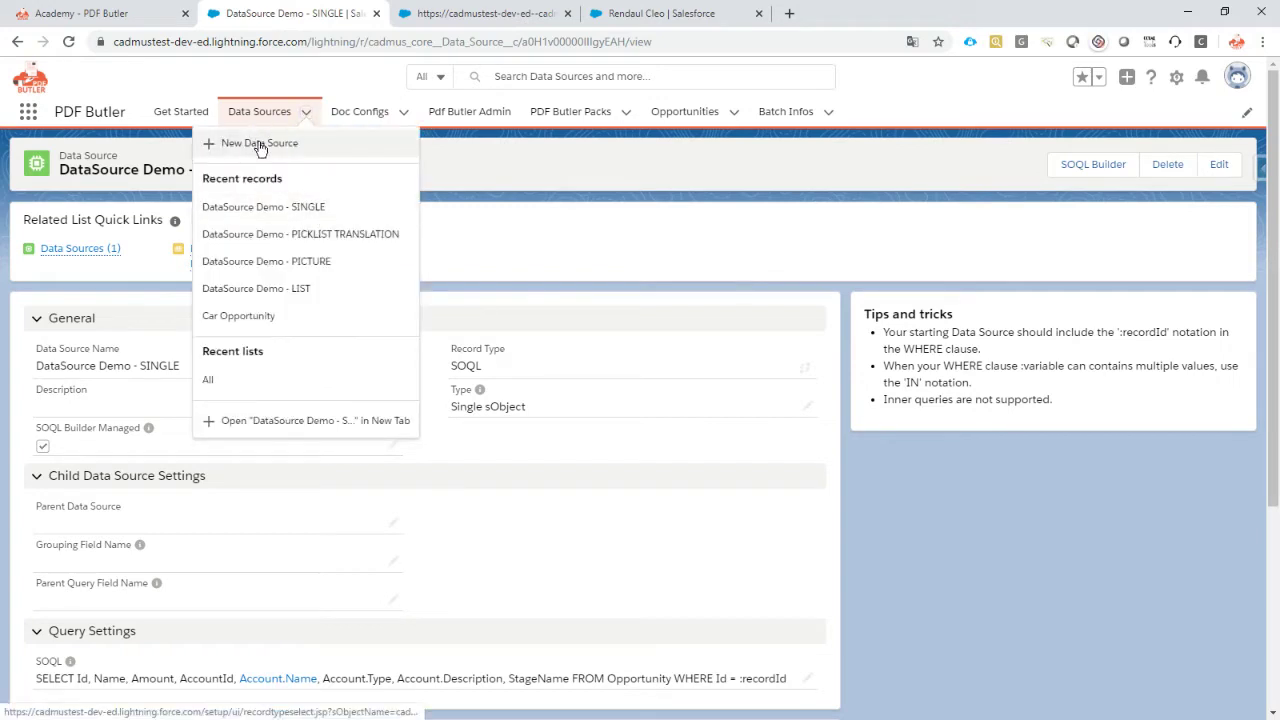
pyautogui.click(259, 145)
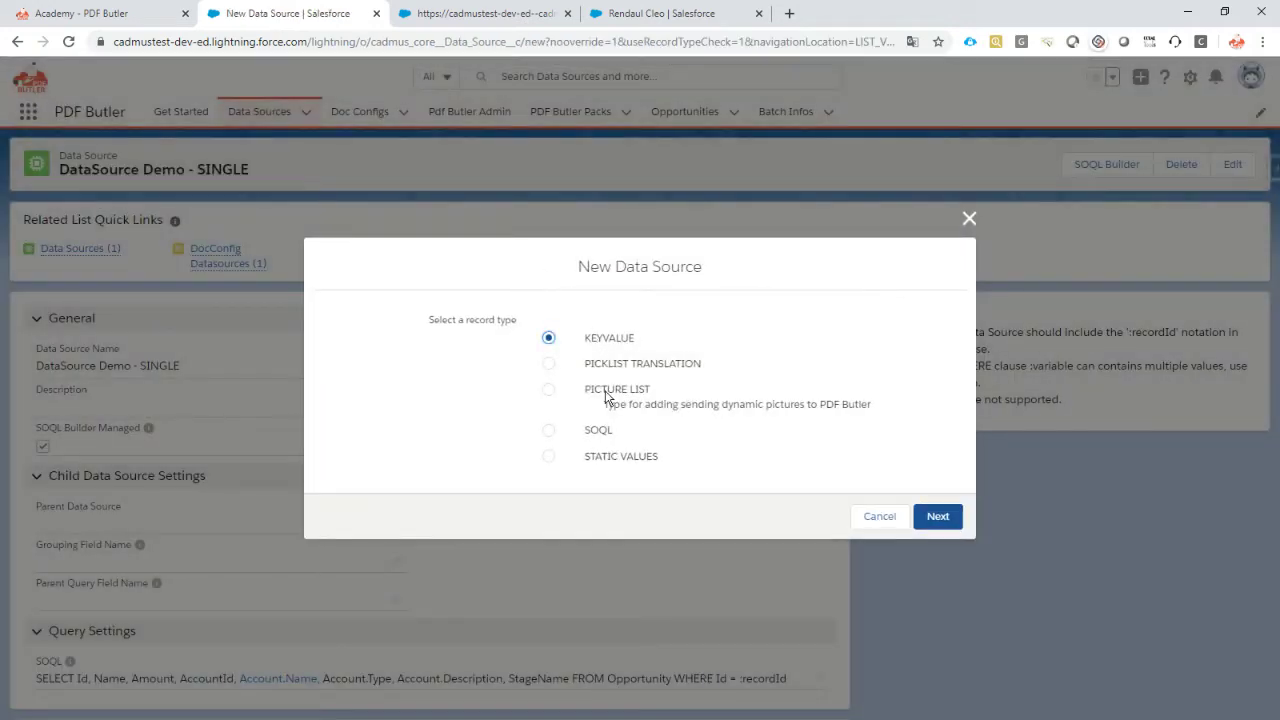
pyautogui.click(596, 432)
pyautogui.click(937, 516)
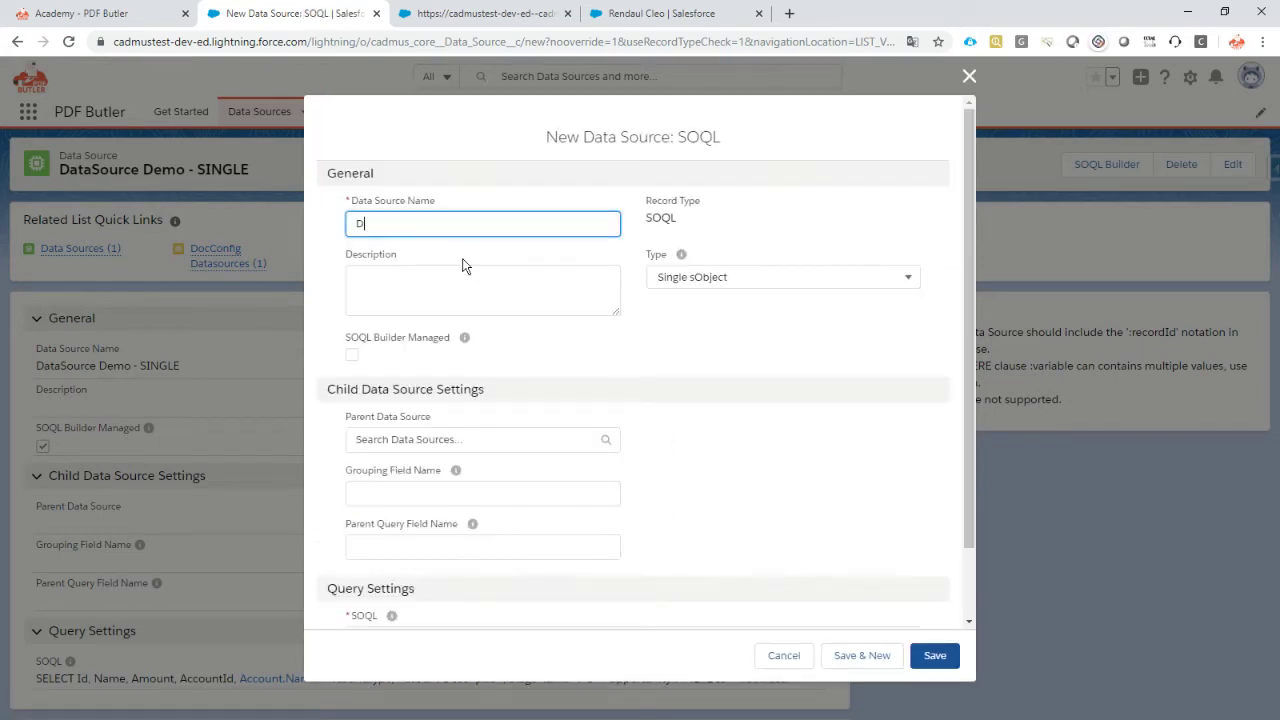
# Step: Name it 'DataSource Demo - Nested Cars', set Type to List of sObjects, and save
pyautogui.write('DataSource Demo - Ne')
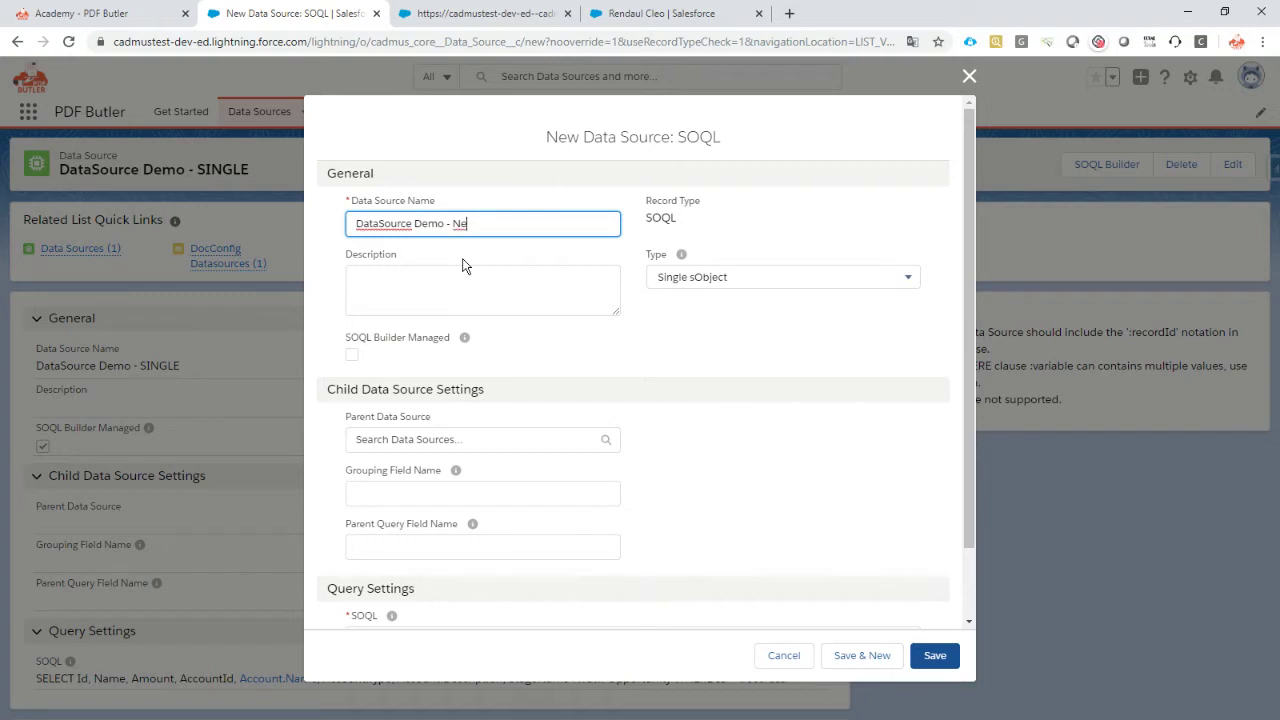
pyautogui.write('sted Cars')
pyautogui.click(722, 279)
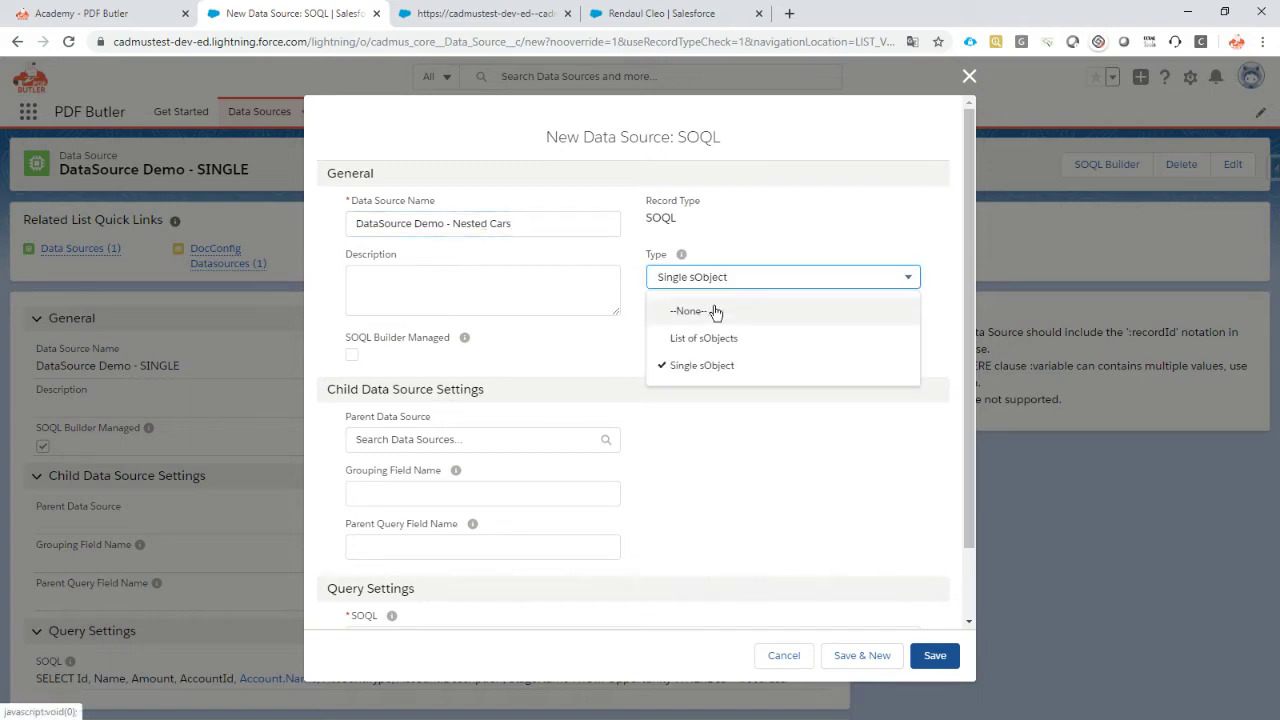
pyautogui.click(711, 340)
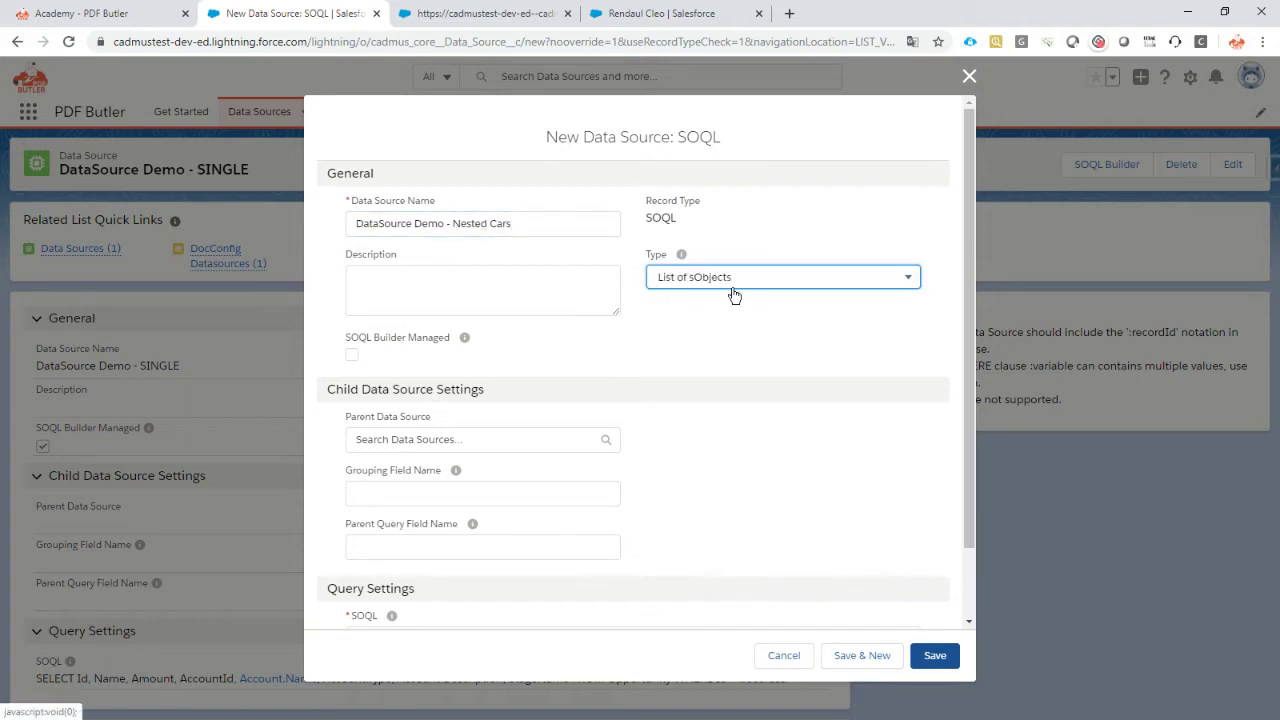
pyautogui.click(935, 655)
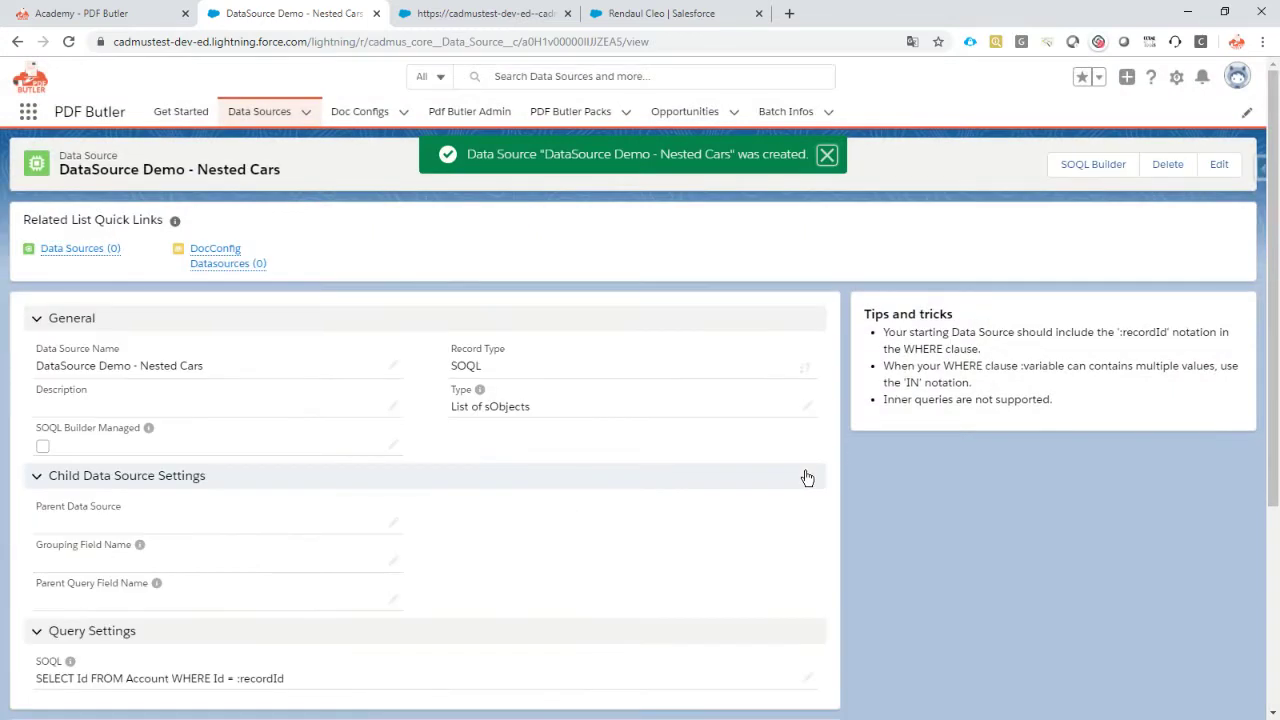
# Step: In the SOQL Builder, choose Opportunity Product as the query object
pyautogui.click(1112, 166)
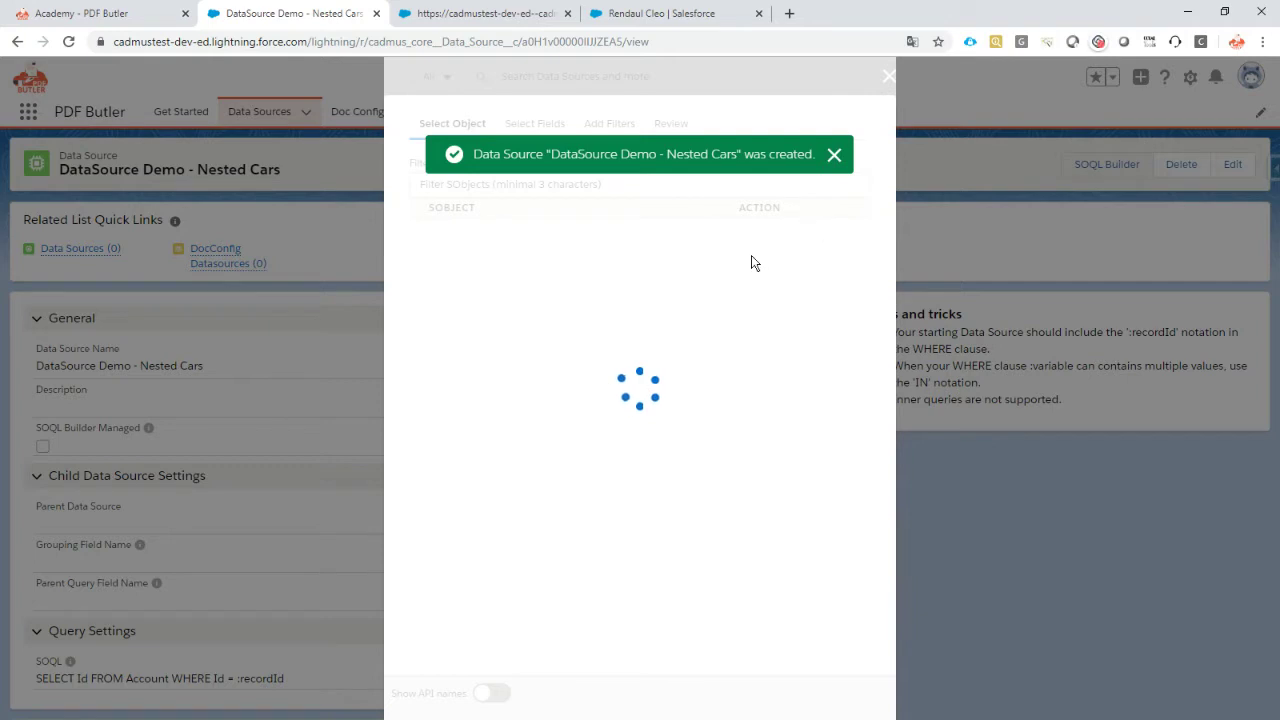
pyautogui.click(543, 182)
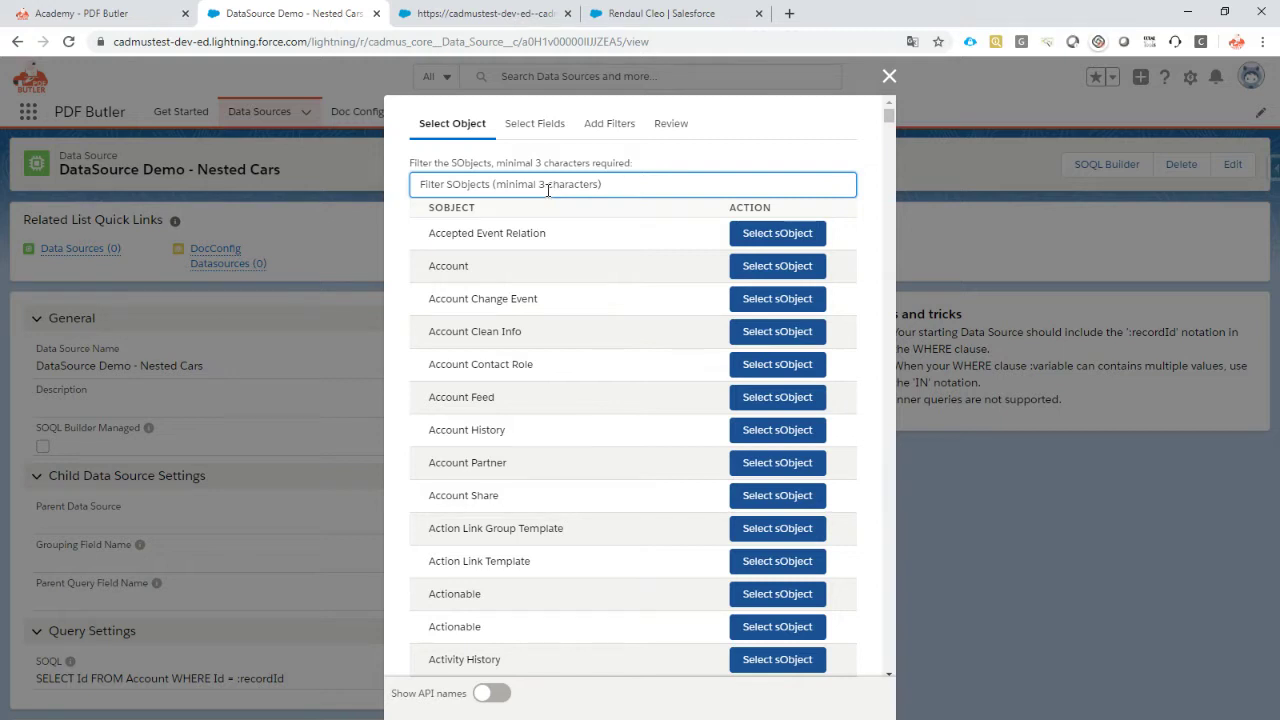
pyautogui.write('opp')
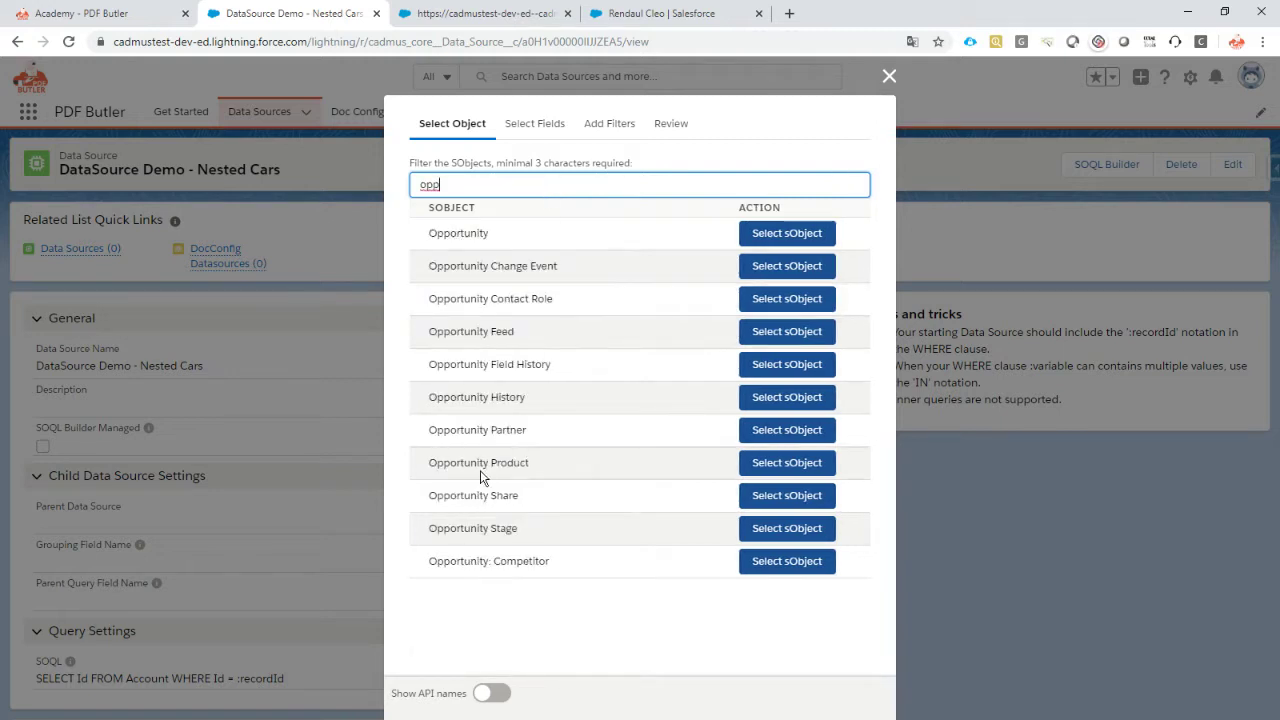
pyautogui.click(797, 468)
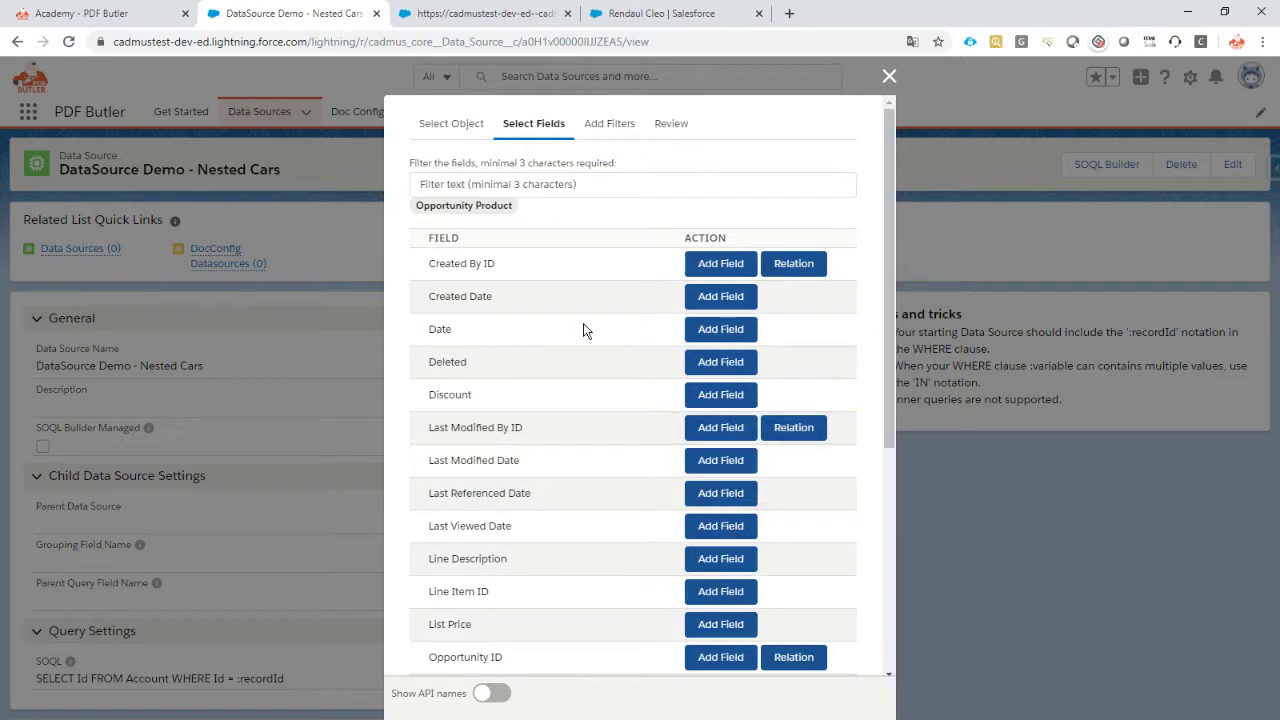
# Step: Add Opportunity Product Name, Opportunity ID and Product ID fields, then check the cars' Product Ids in Excel
pyautogui.click(489, 188)
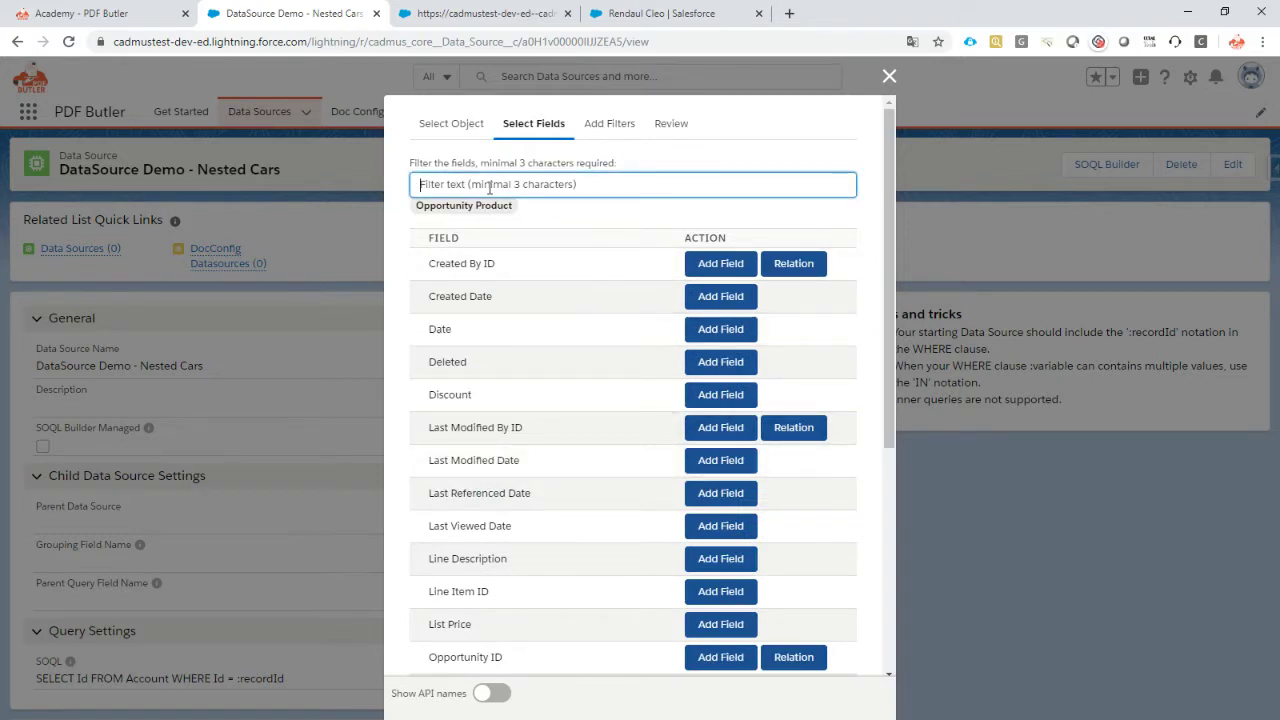
pyautogui.write('opp')
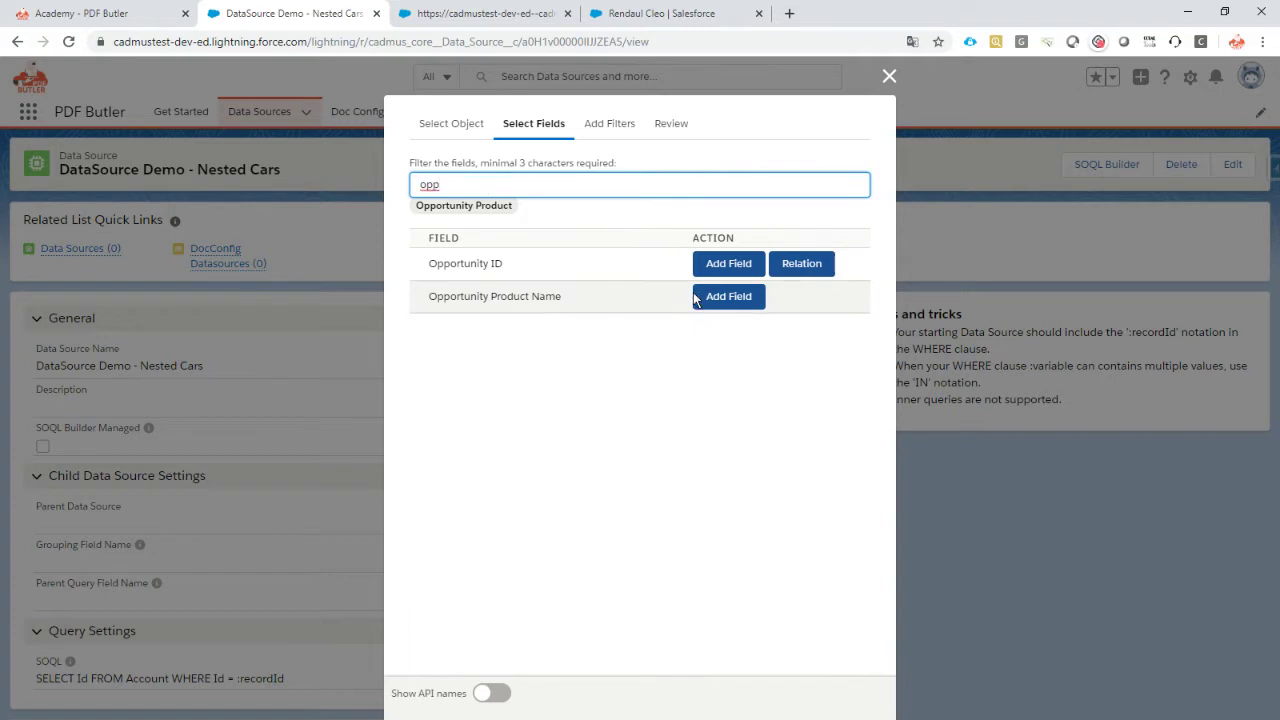
pyautogui.click(718, 298)
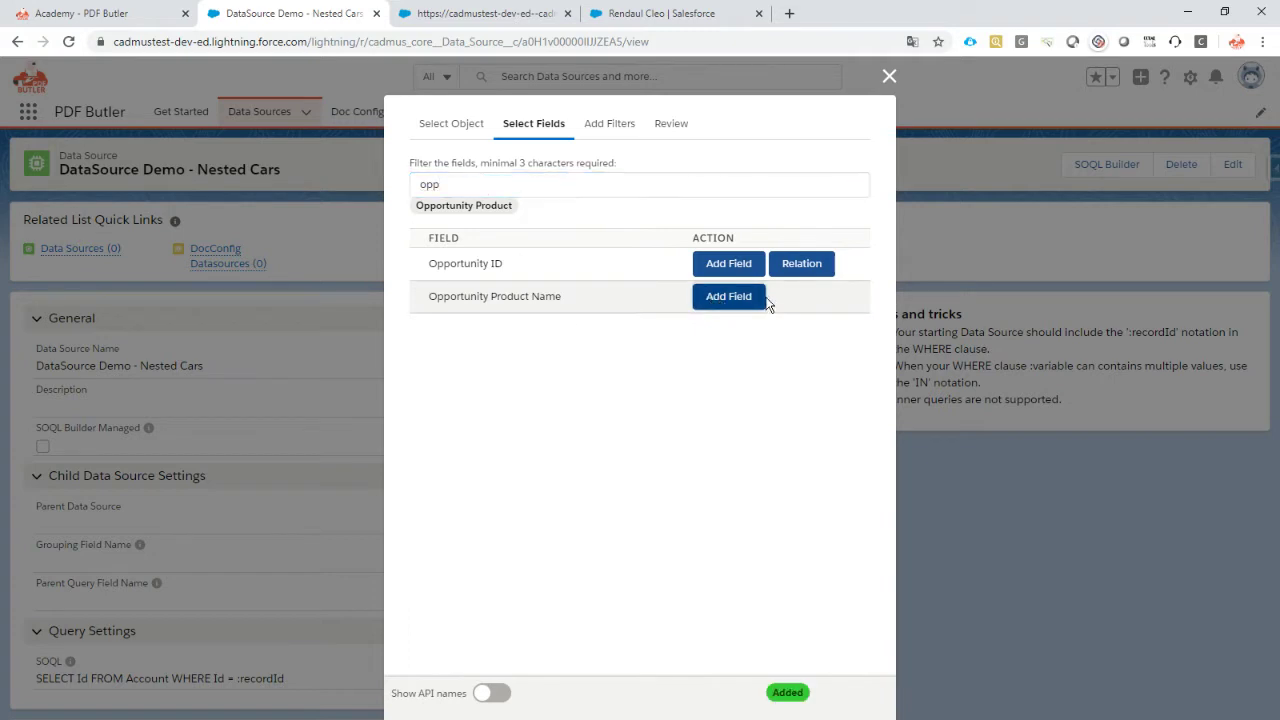
pyautogui.click(718, 272)
pyautogui.click(510, 189)
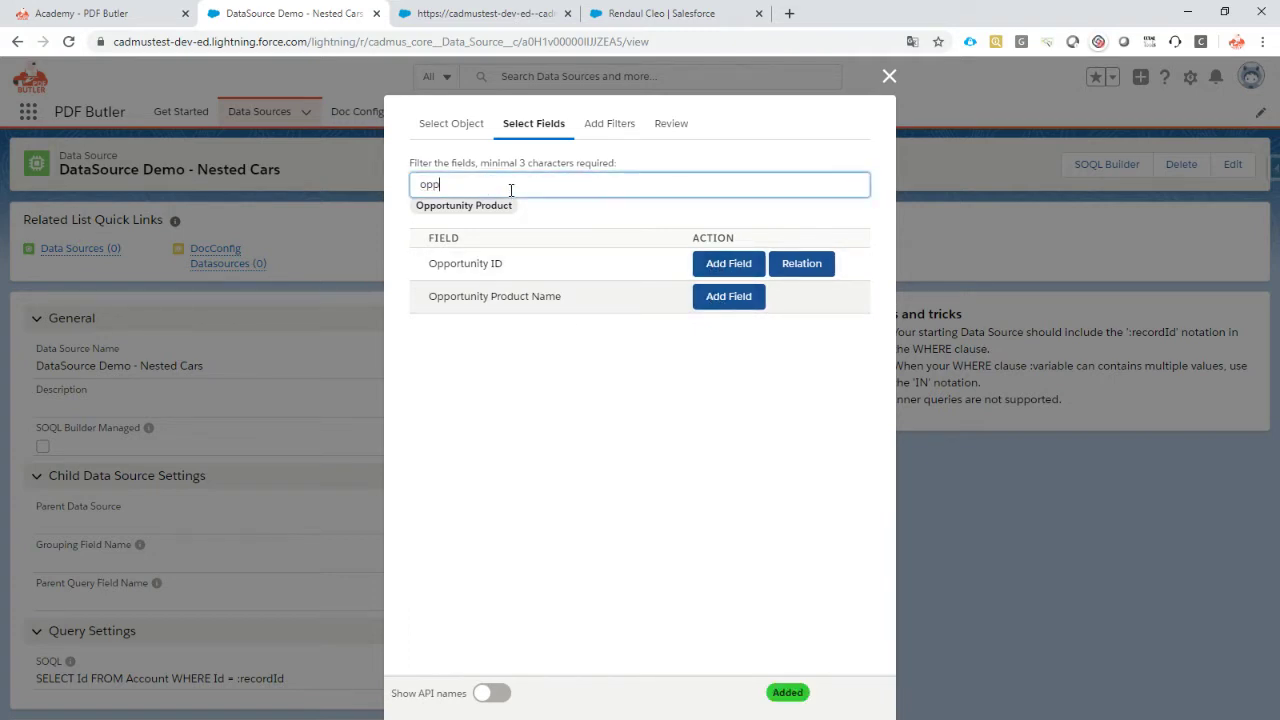
pyautogui.press('BackSpace')
pyautogui.press('BackSpace')
pyautogui.press('BackSpace')
pyautogui.write('prod')
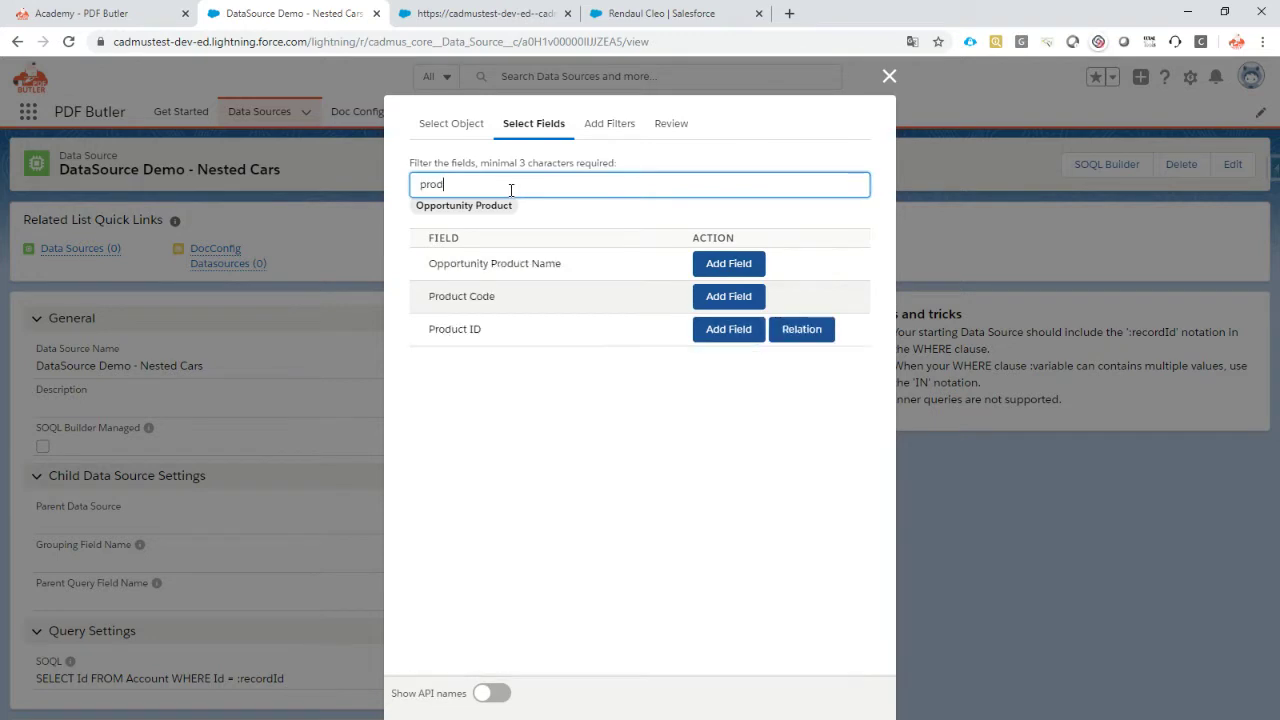
pyautogui.click(738, 331)
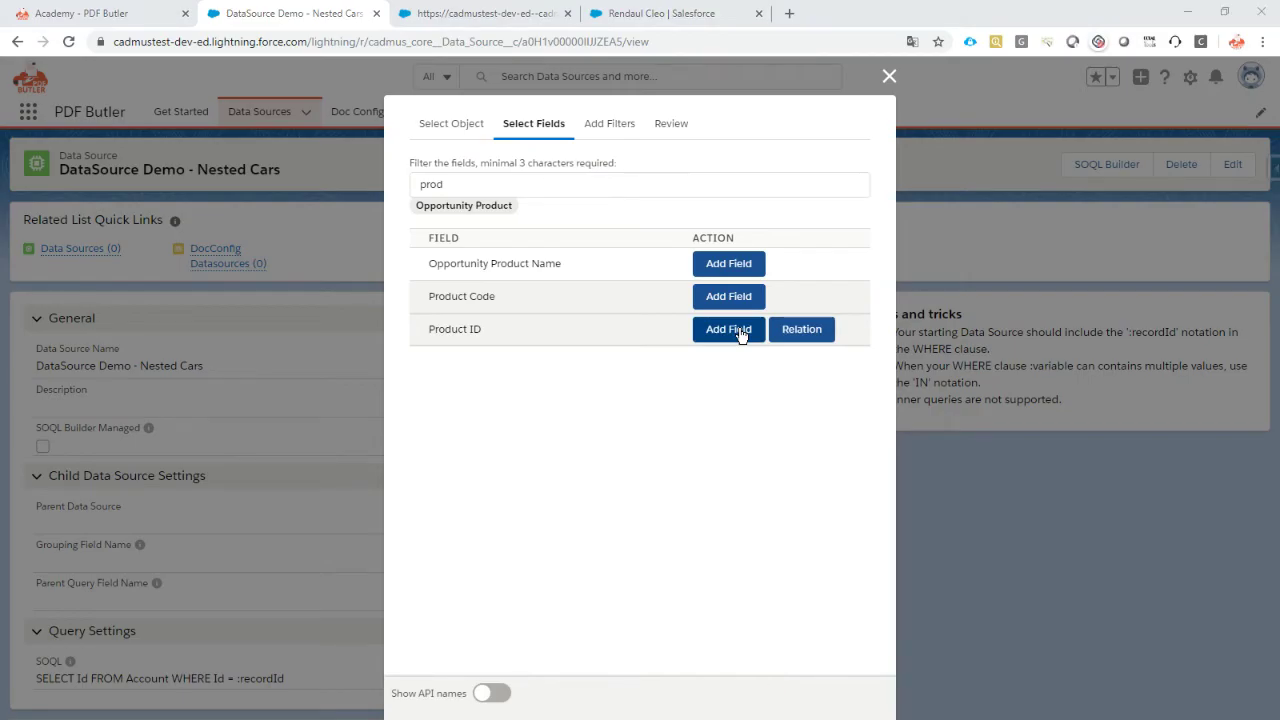
pyautogui.hotkey('alt', 'Tab')
pyautogui.moveTo(520, 219); pyautogui.dragTo(522, 233)
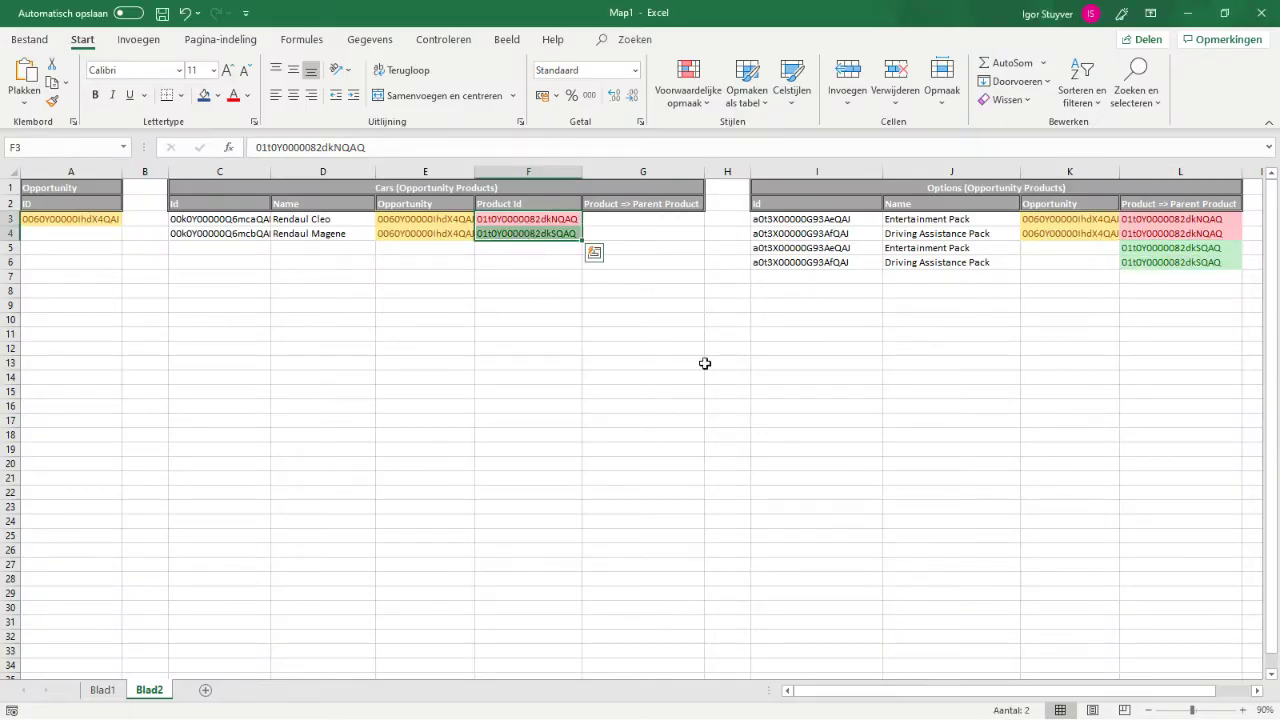
pyautogui.moveTo(1165, 222); pyautogui.dragTo(1165, 261)
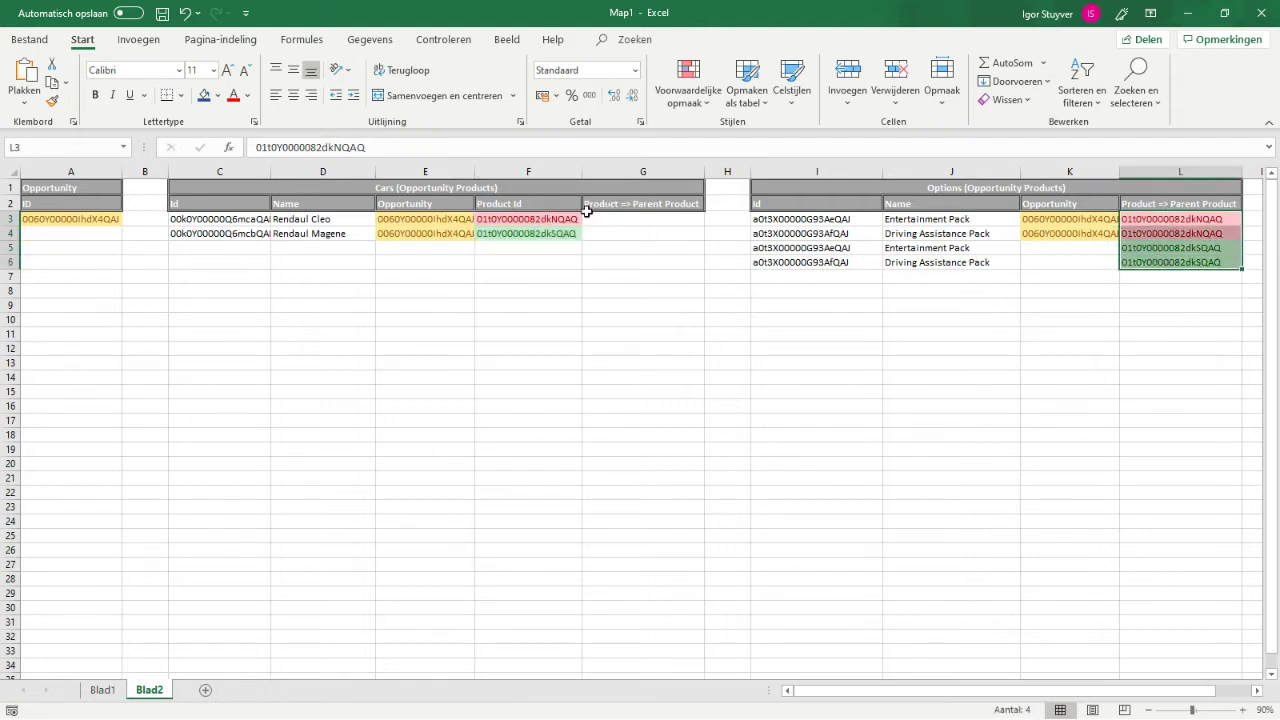
pyautogui.click(552, 219)
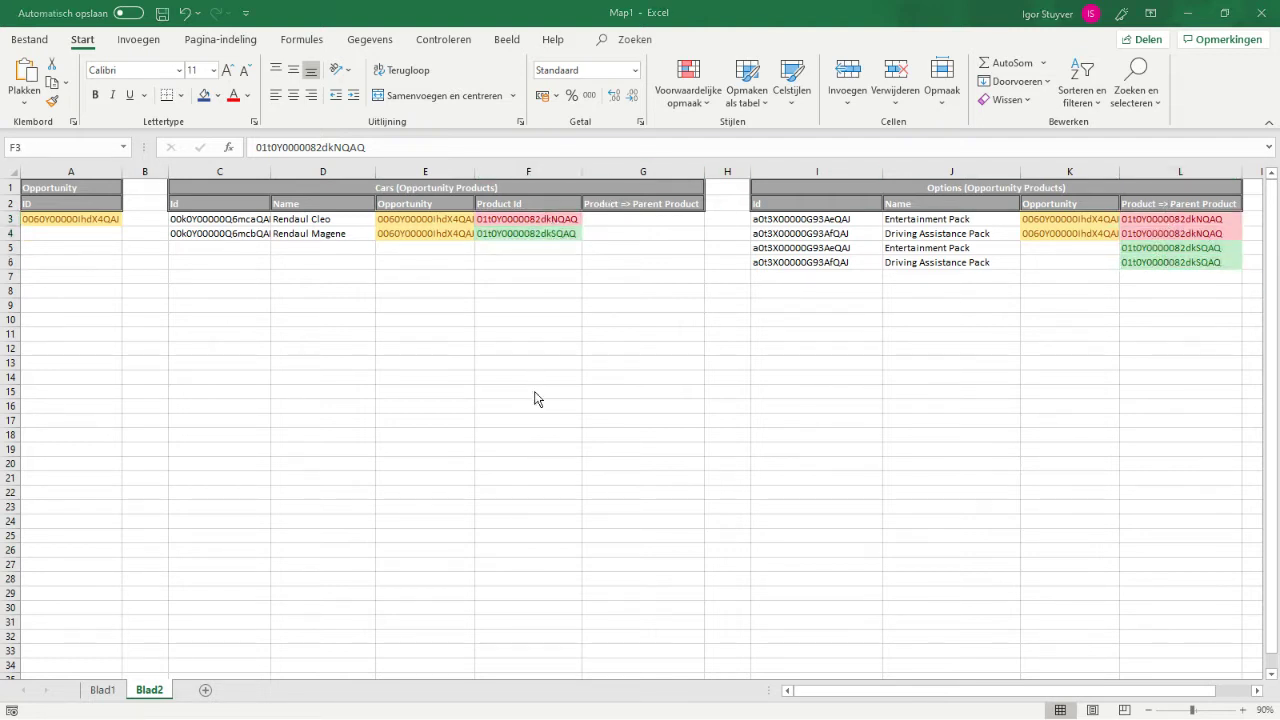
pyautogui.hotkey('alt', 'Tab')
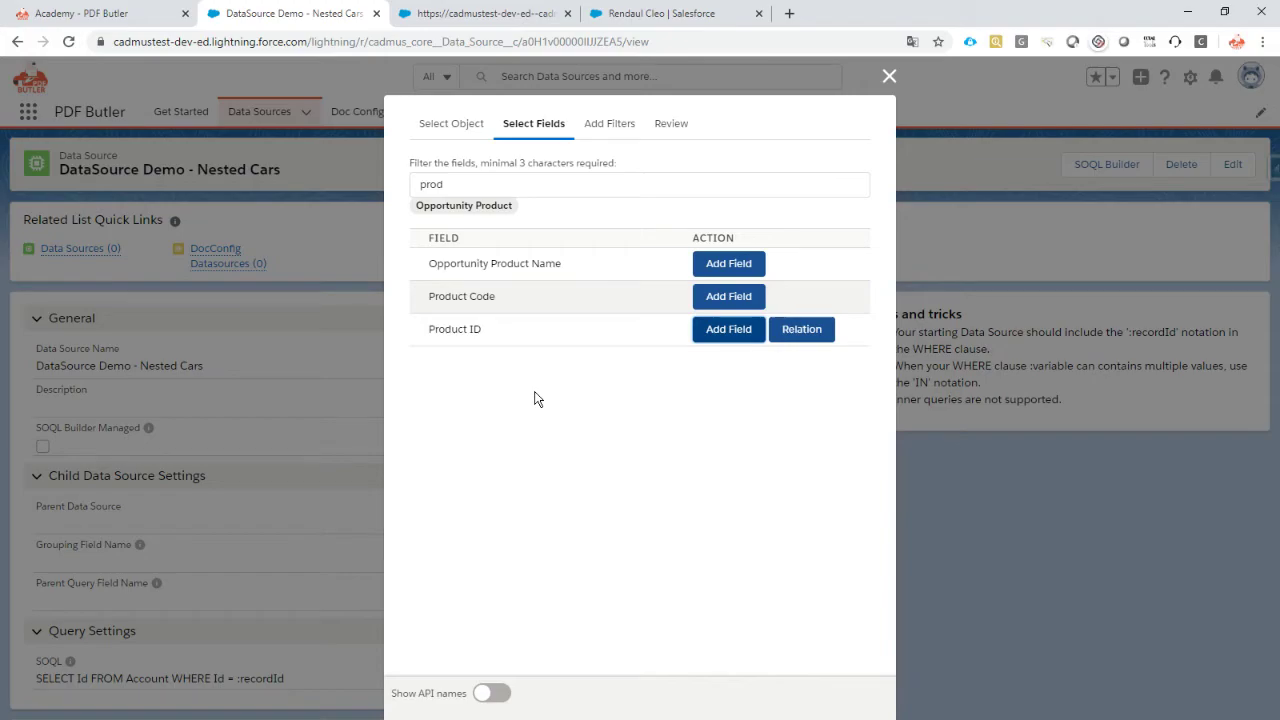
pyautogui.hotkey('alt', 'Tab')
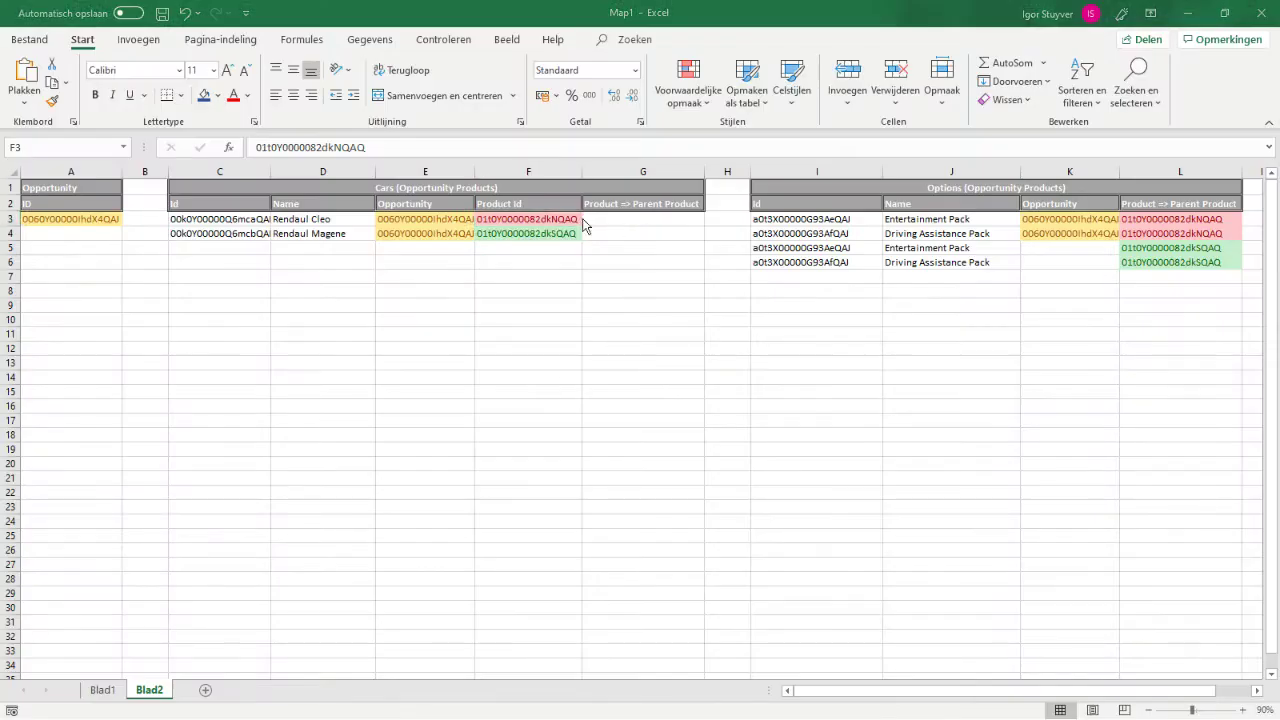
pyautogui.hotkey('alt', 'Tab')
pyautogui.click(480, 181)
# Step: Add the related Product's Parent Product field to the query
pyautogui.hotkey('ctrl', 'a')
pyautogui.write('pare')
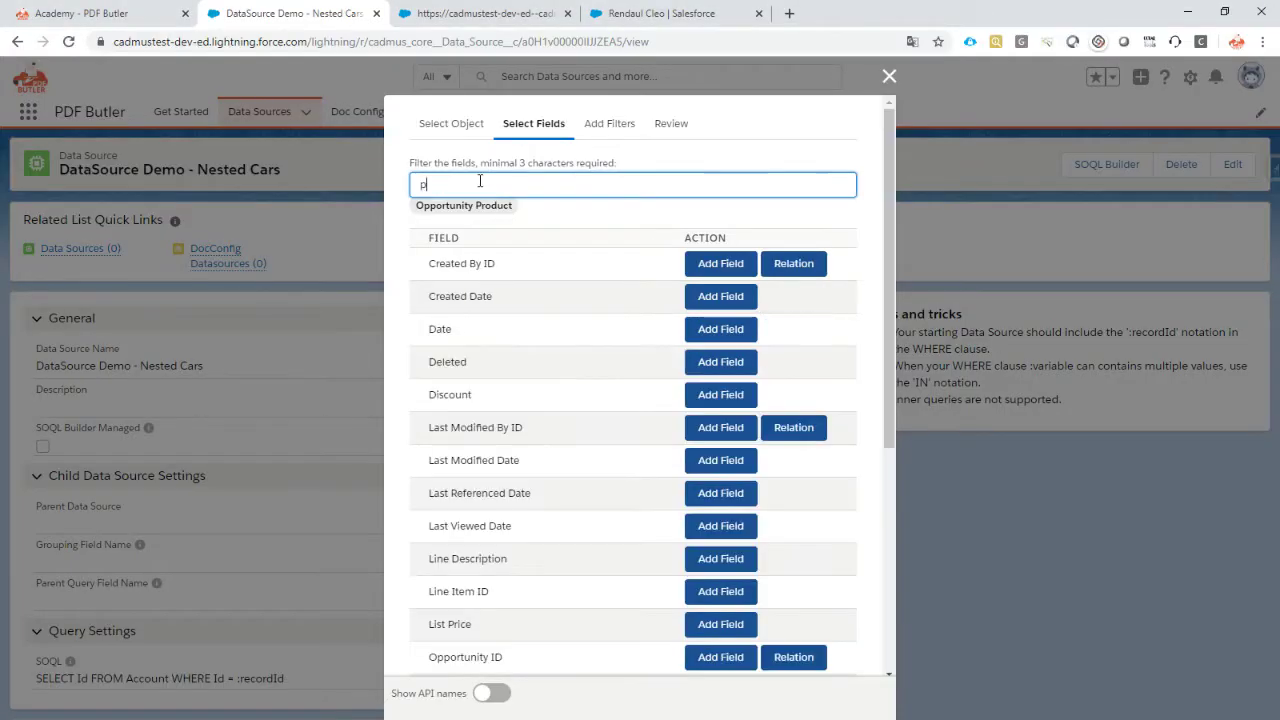
pyautogui.press('BackSpace')
pyautogui.press('BackSpace')
pyautogui.press('BackSpace')
pyautogui.write('prod')
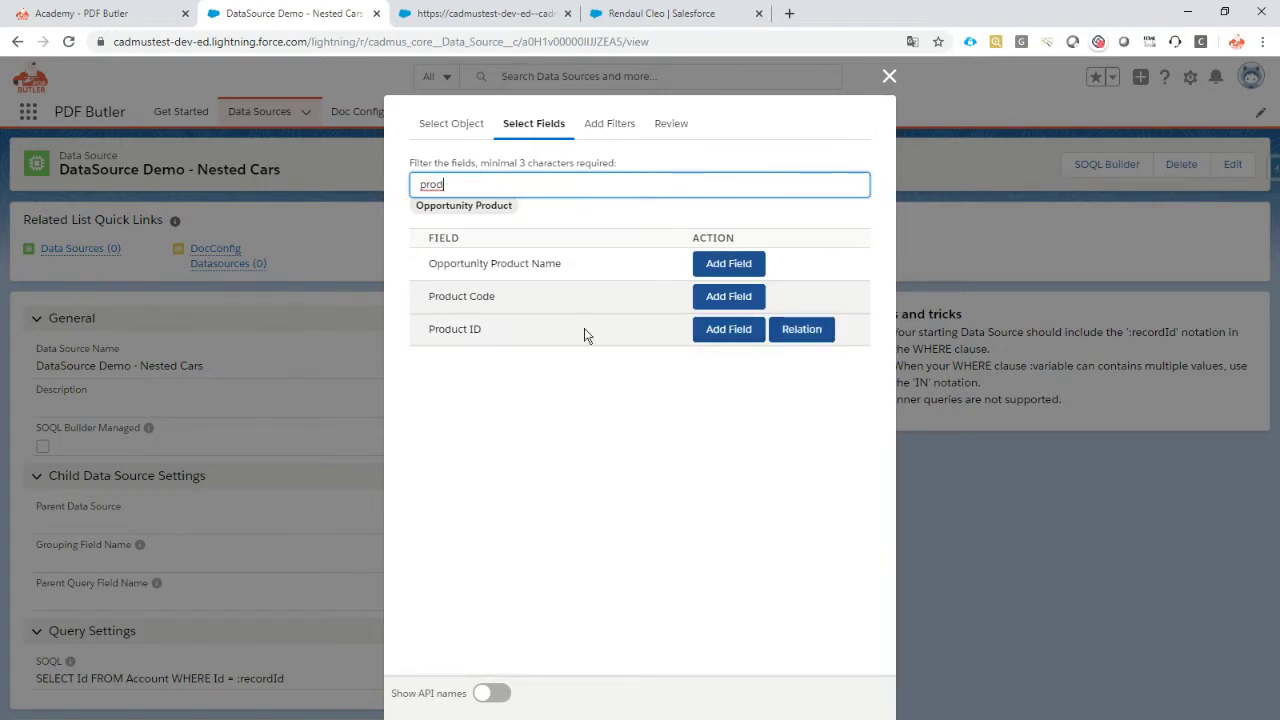
pyautogui.click(802, 330)
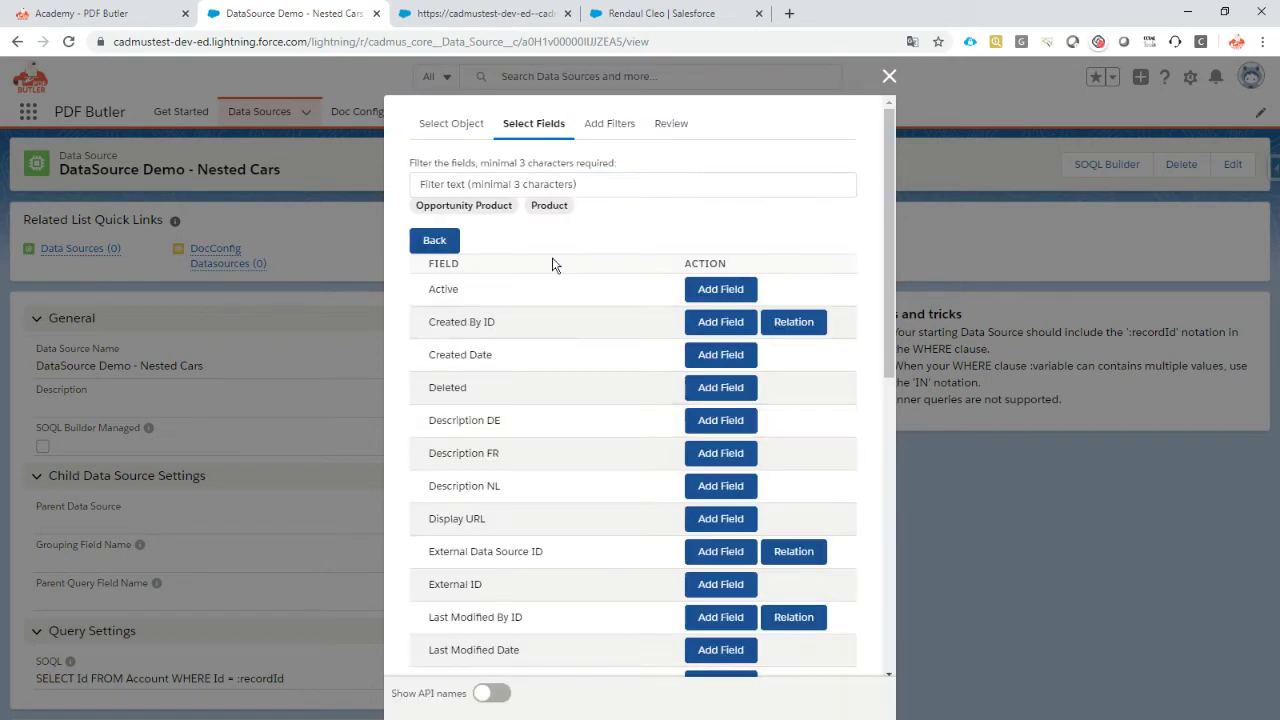
pyautogui.click(509, 184)
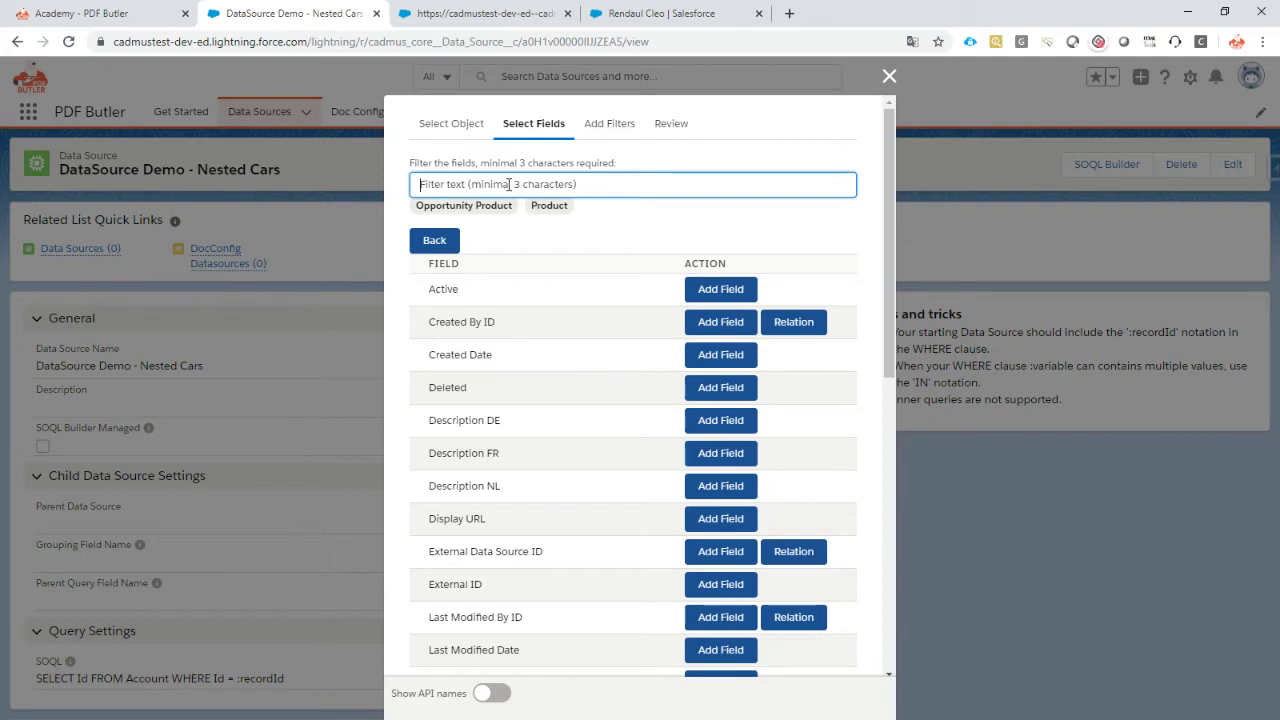
pyautogui.write('par')
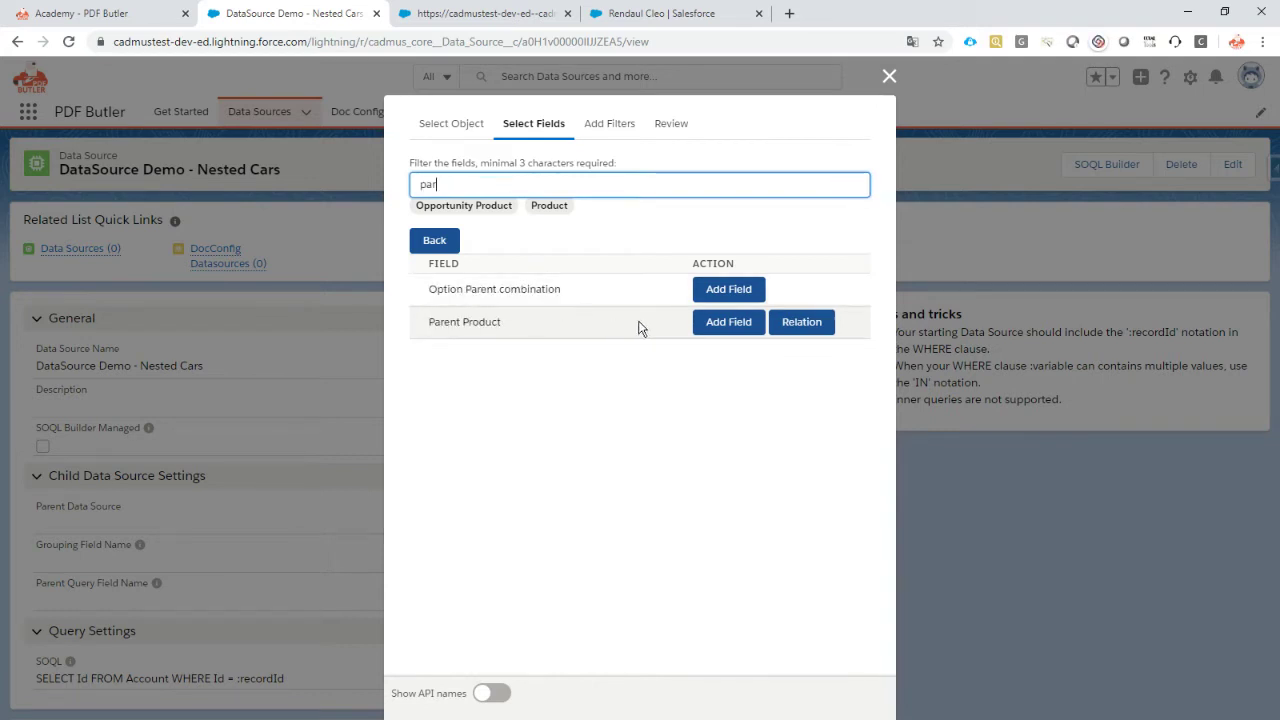
pyautogui.click(716, 326)
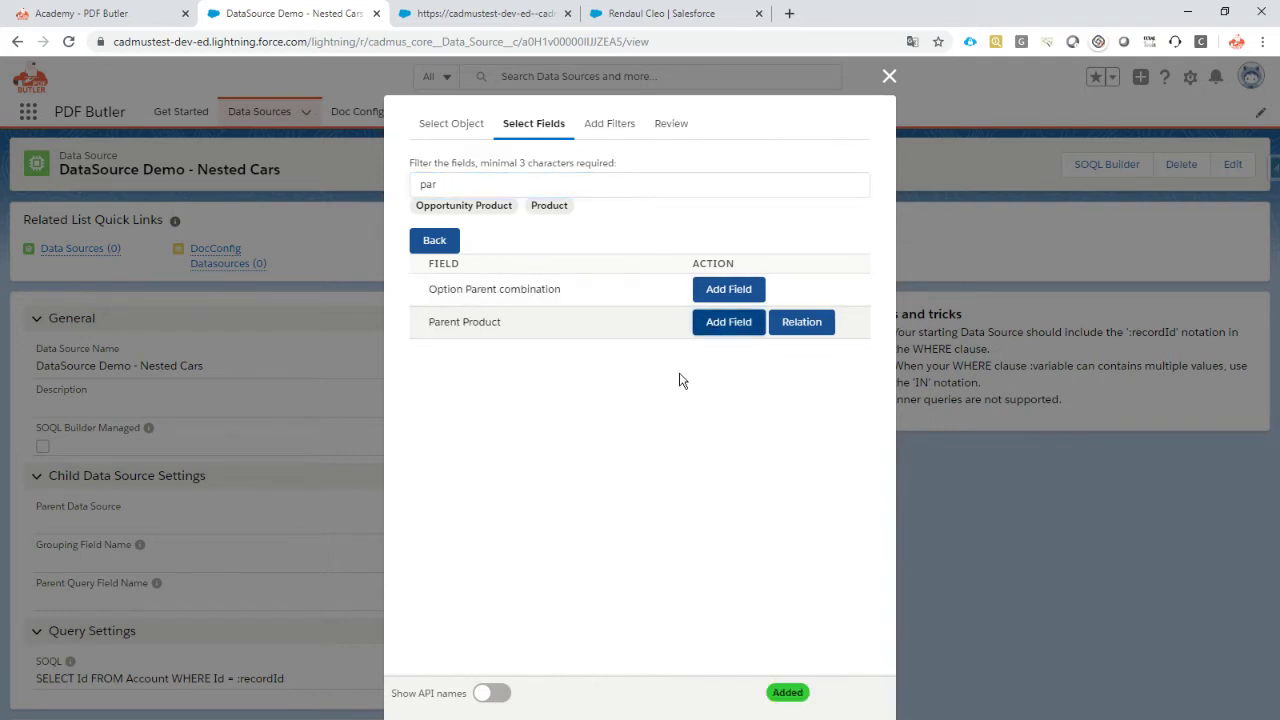
pyautogui.click(664, 127)
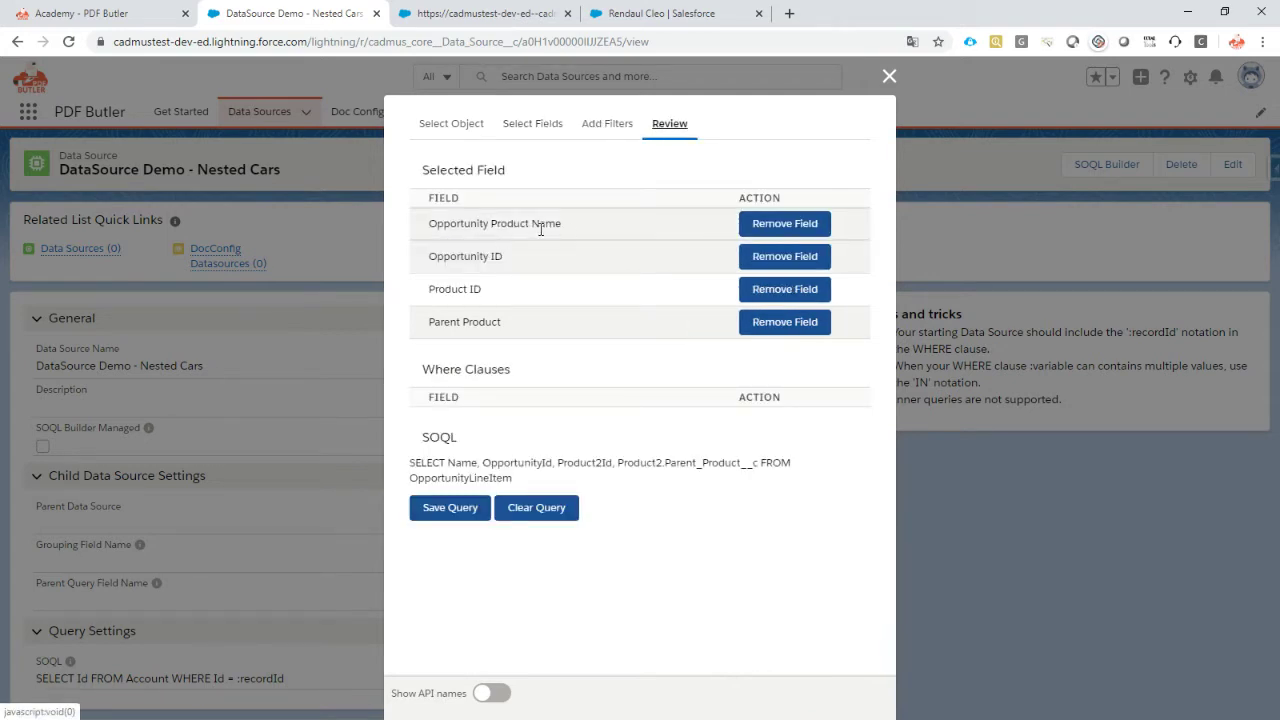
# Step: Add Quantity from the Opportunity Product fields and review the resulting SOQL query
pyautogui.click(532, 127)
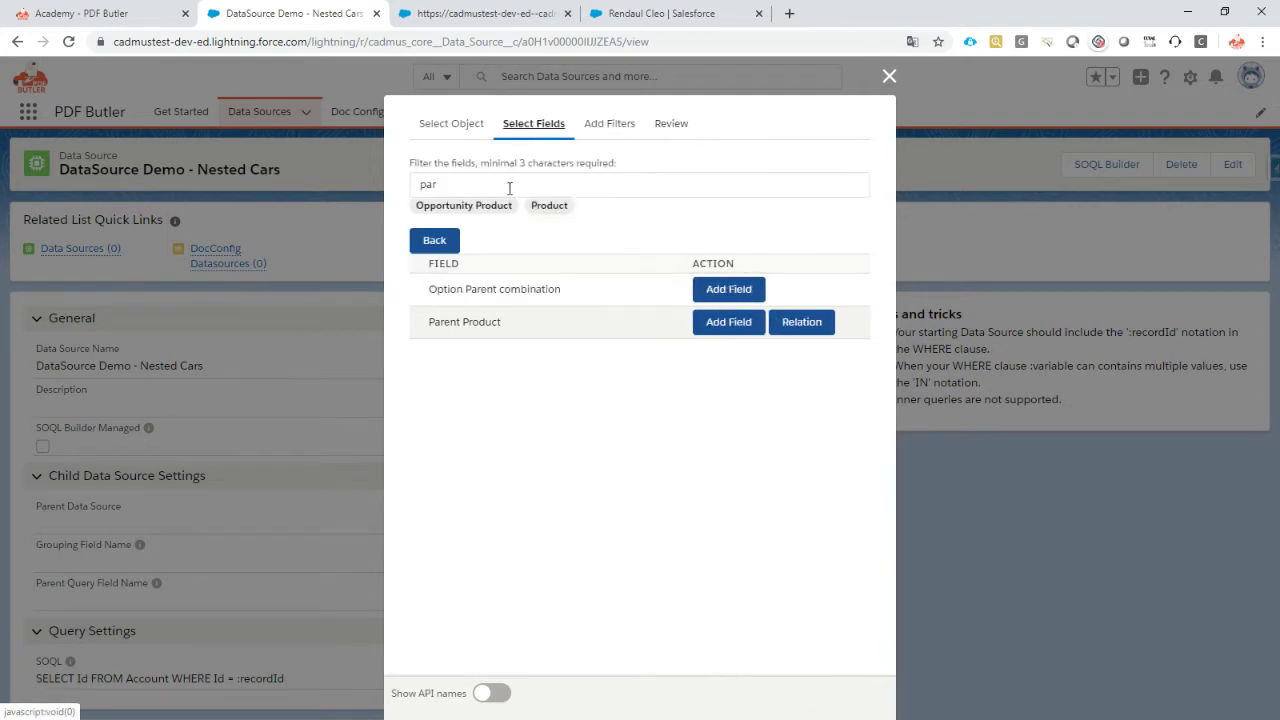
pyautogui.click(509, 188)
pyautogui.click(434, 240)
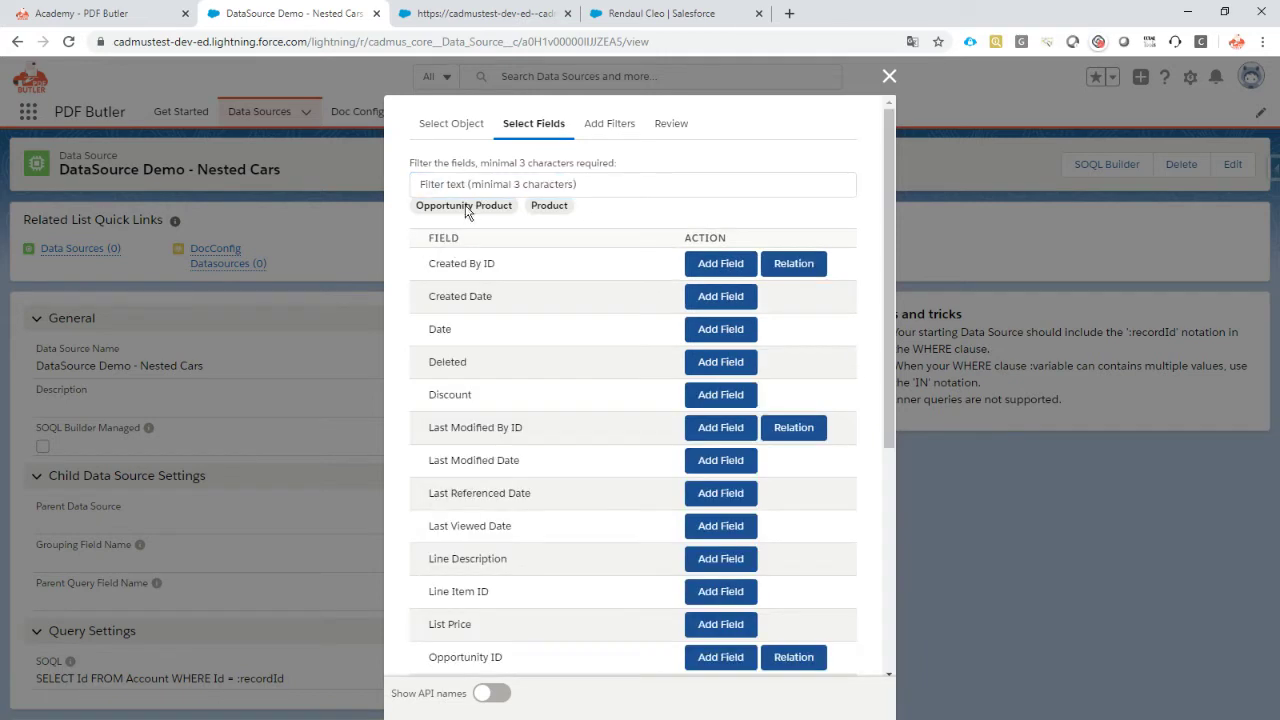
pyautogui.click(466, 207)
pyautogui.write('o')
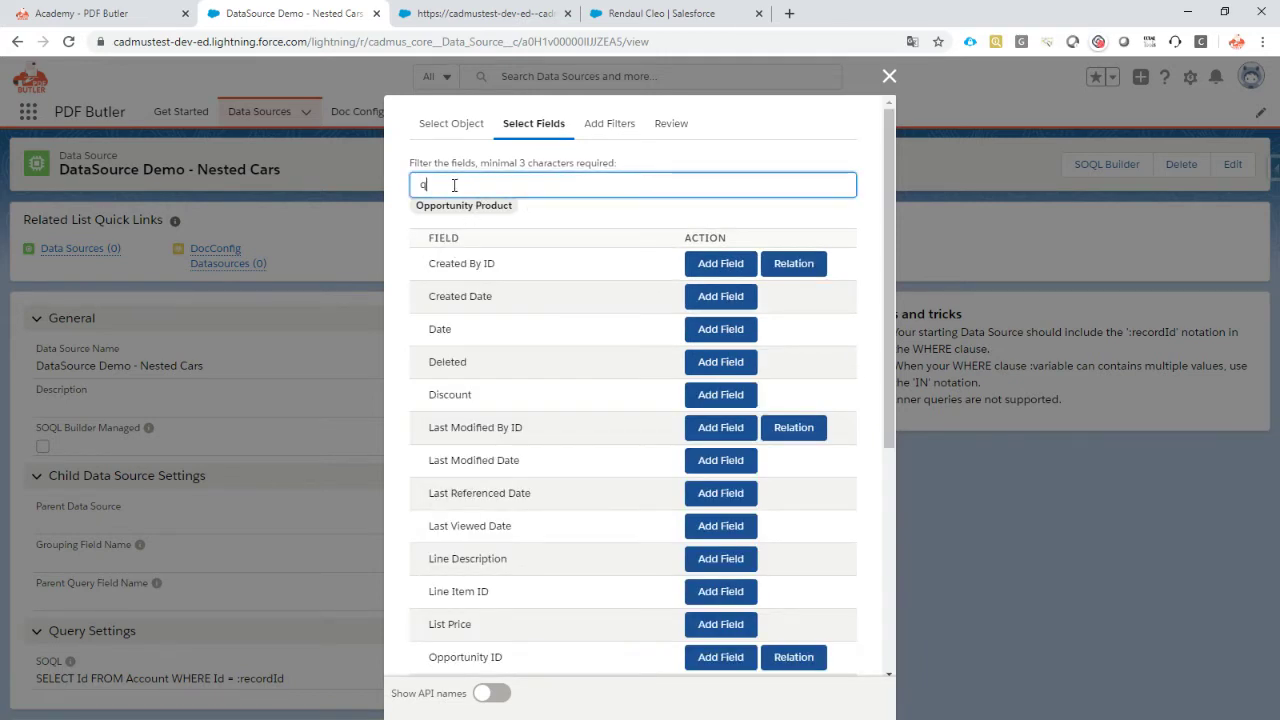
pyautogui.write('uan')
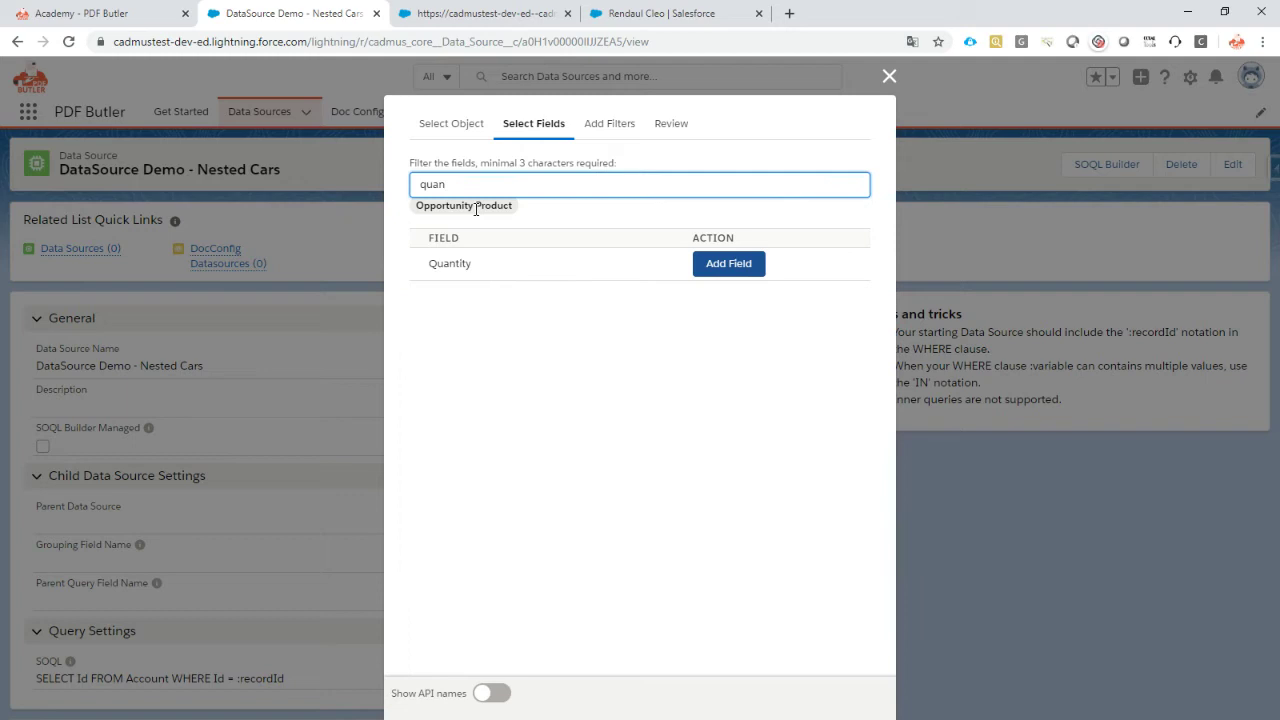
pyautogui.click(706, 268)
pyautogui.click(672, 125)
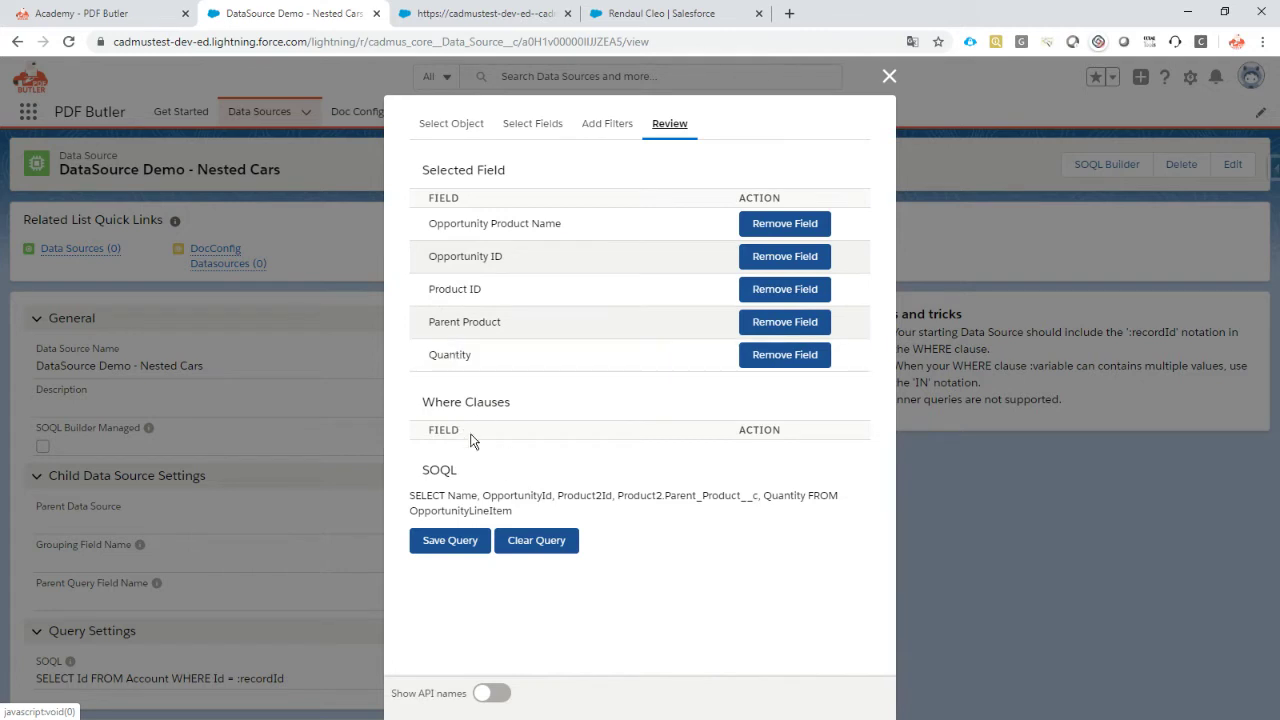
# Step: Add a filter Opportunity ID equals recordId
pyautogui.click(595, 123)
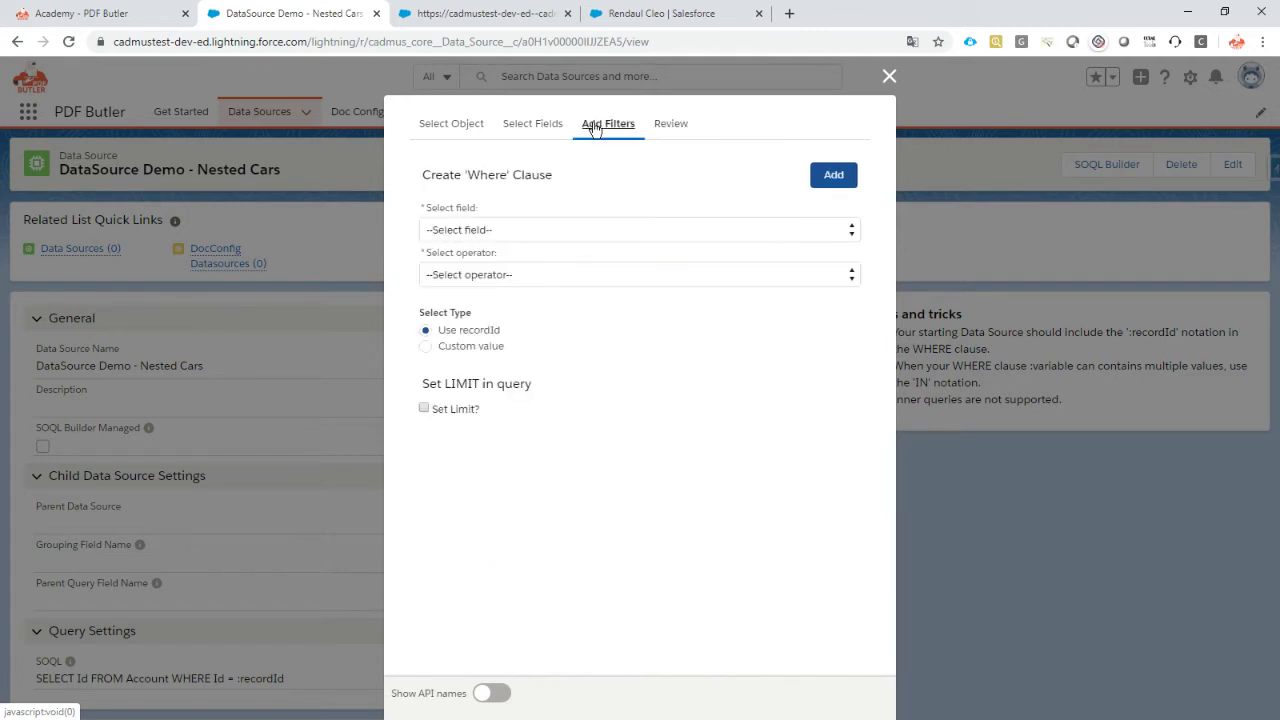
pyautogui.click(504, 234)
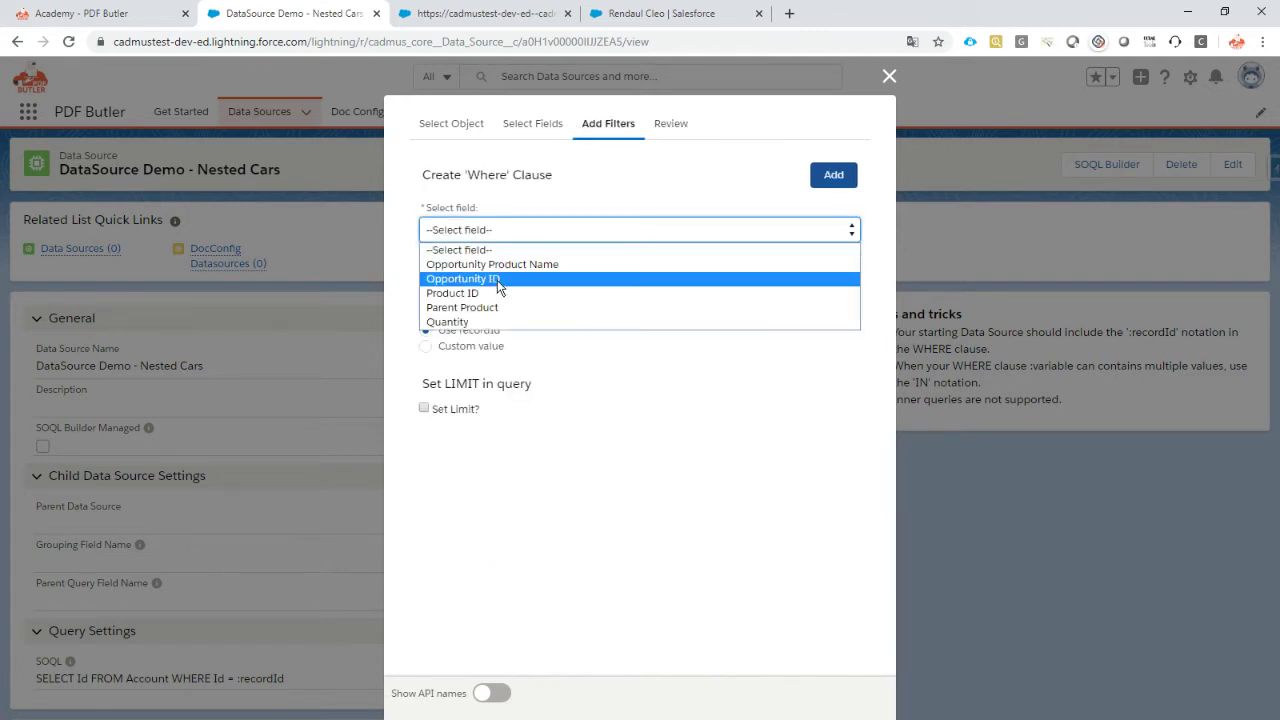
pyautogui.click(496, 279)
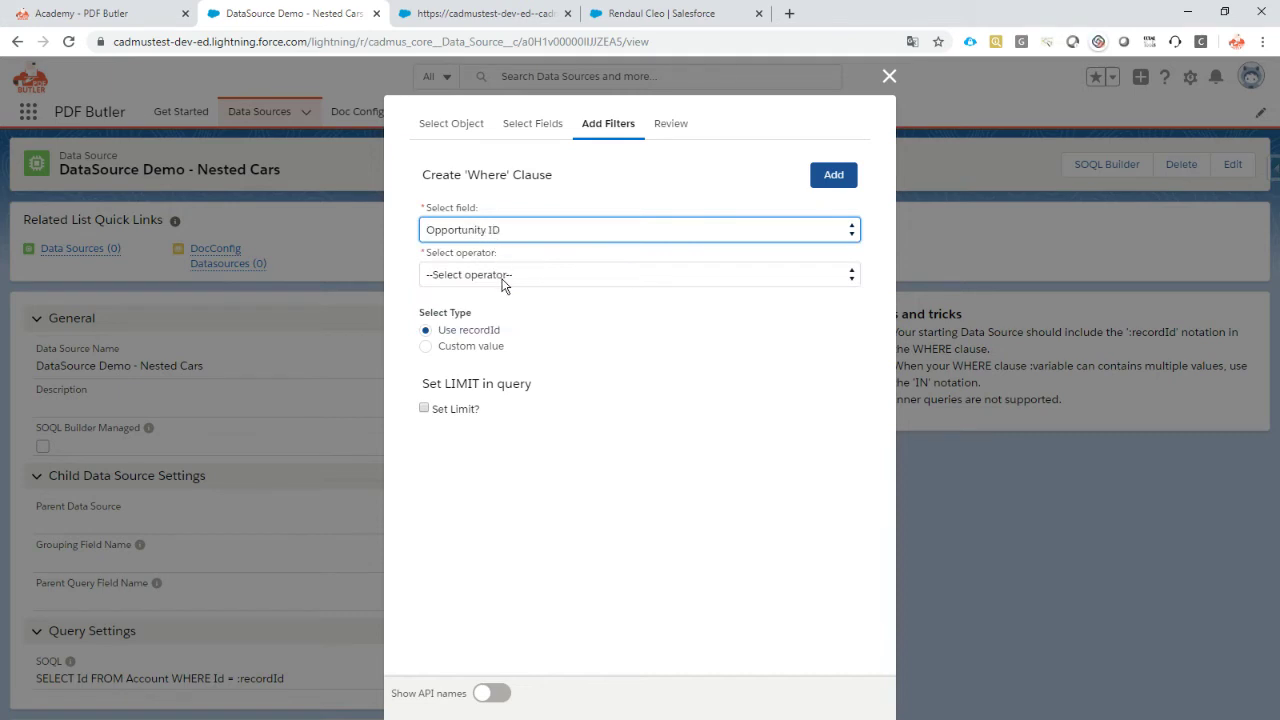
pyautogui.click(502, 284)
pyautogui.click(503, 317)
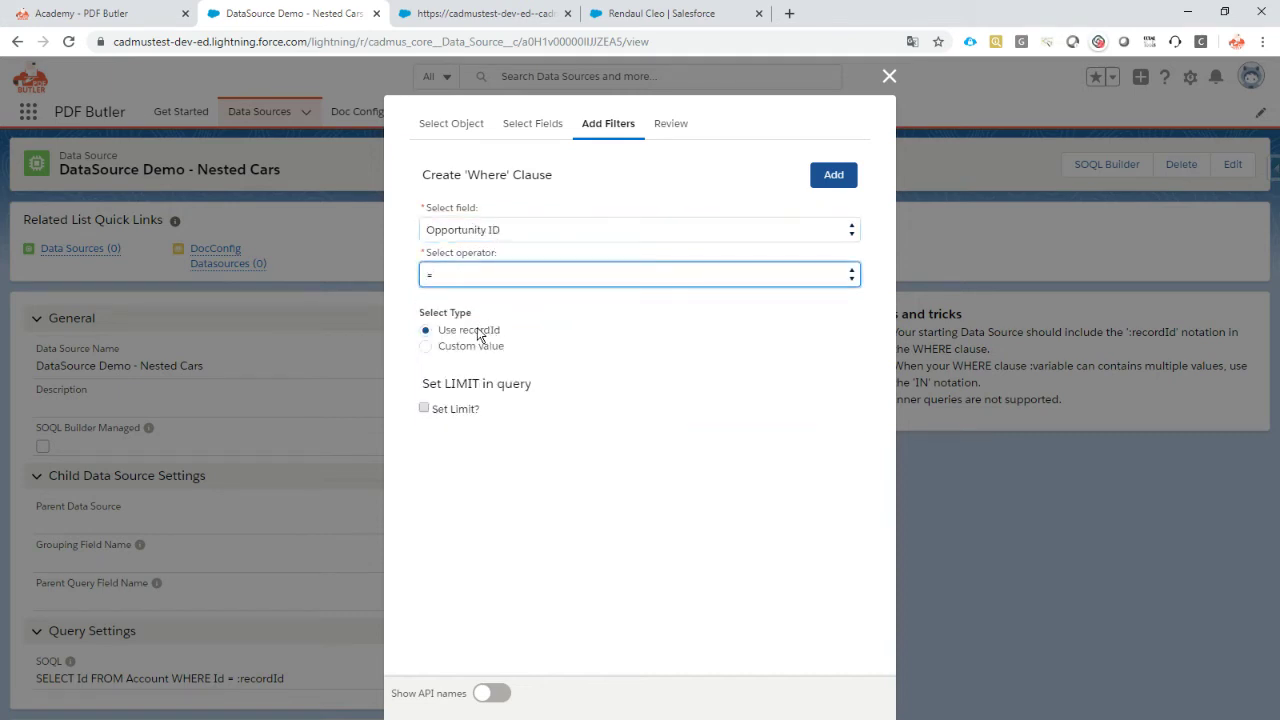
pyautogui.click(834, 177)
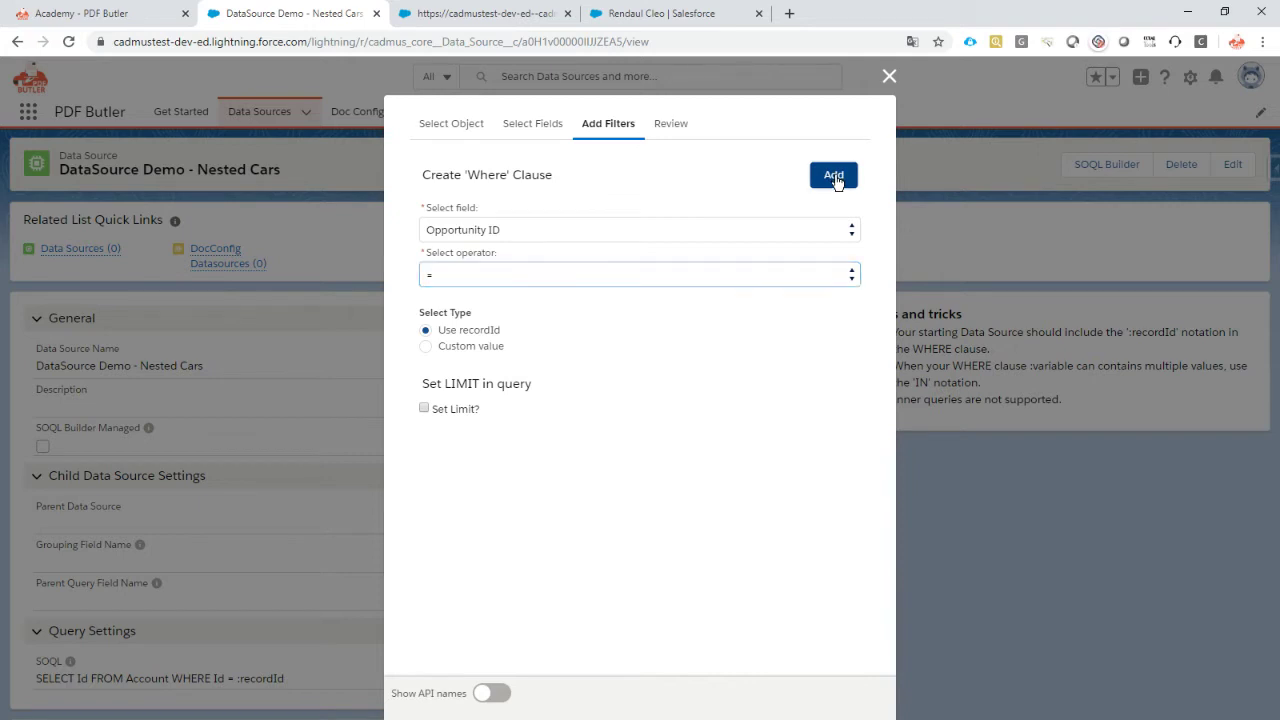
# Step: Add a filter Parent Product equals a custom value
pyautogui.click(585, 235)
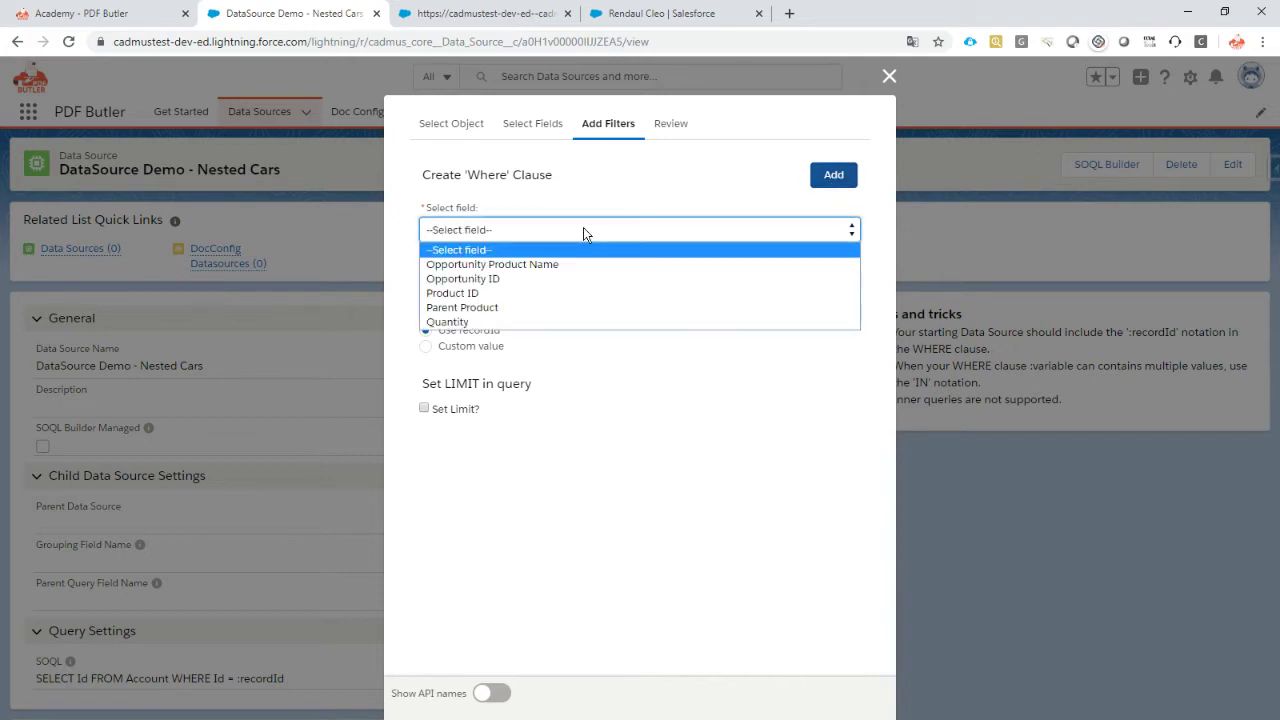
pyautogui.click(561, 307)
pyautogui.click(520, 282)
pyautogui.click(512, 316)
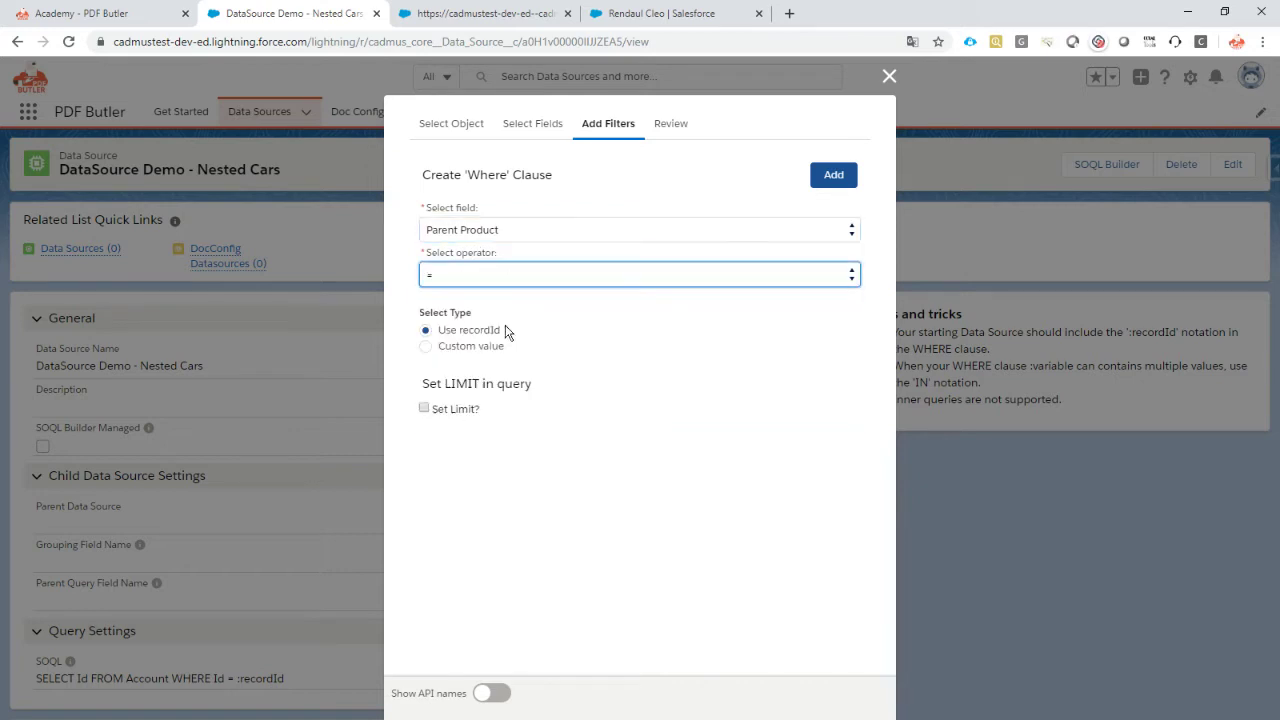
pyautogui.click(486, 346)
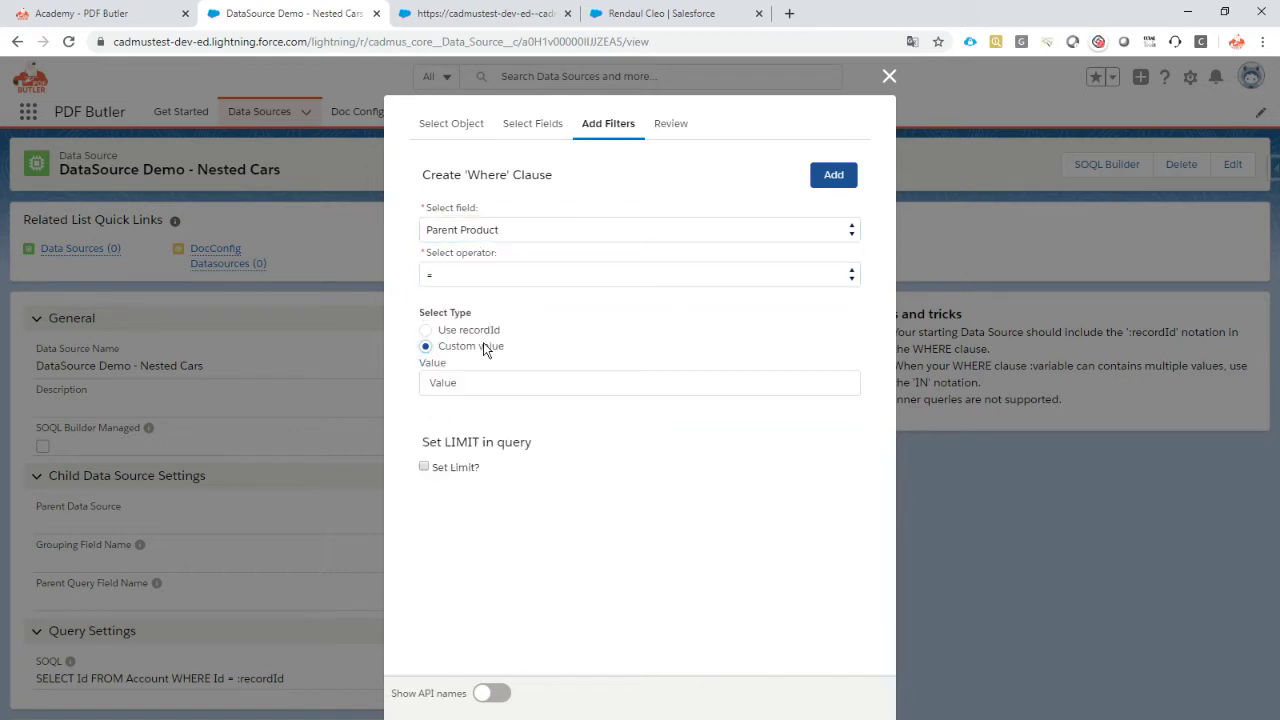
pyautogui.click(834, 175)
# Step: Review the assembled query with the OpportunityId = :recordId condition and save it to the data source
pyautogui.click(668, 124)
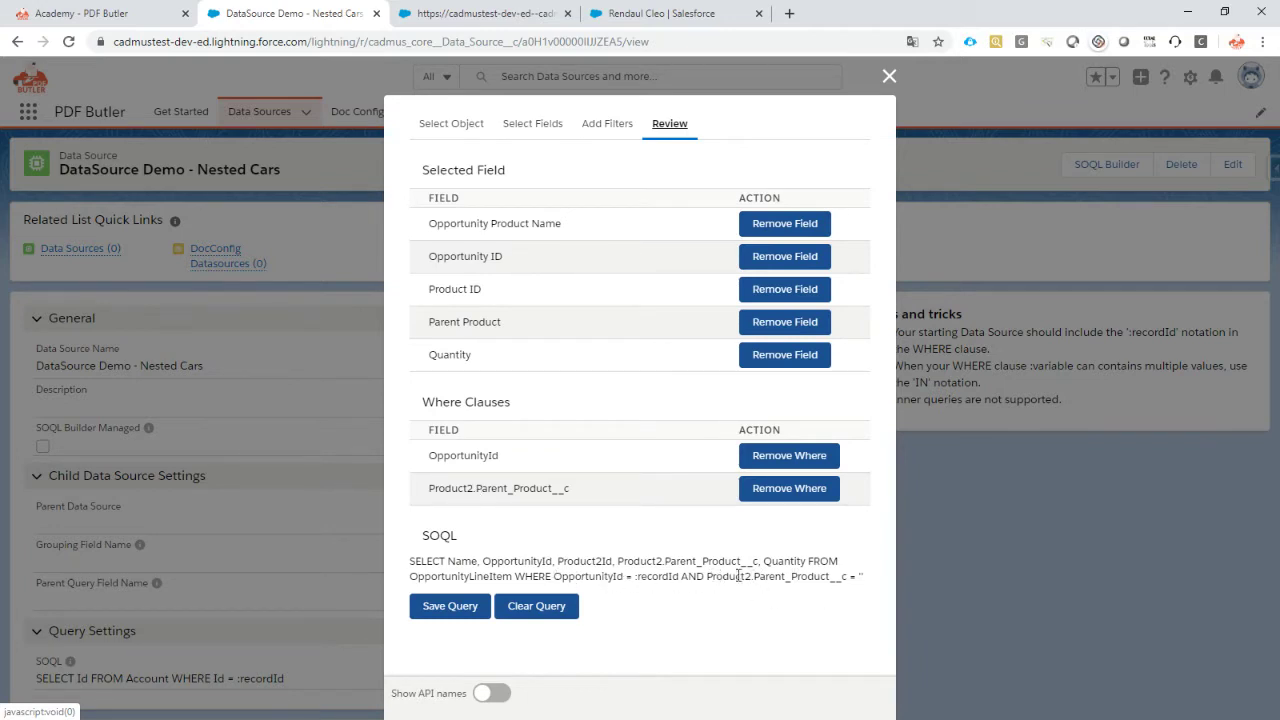
pyautogui.moveTo(555, 577); pyautogui.dragTo(676, 577)
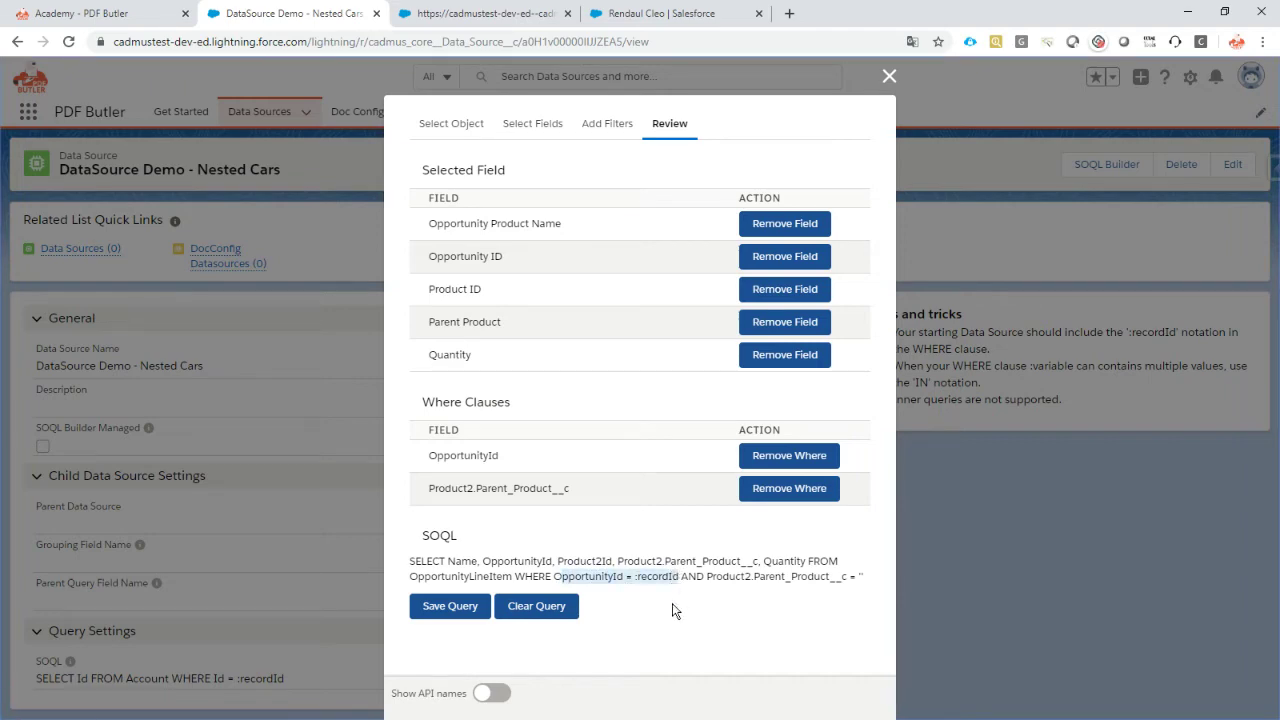
pyautogui.click(583, 550)
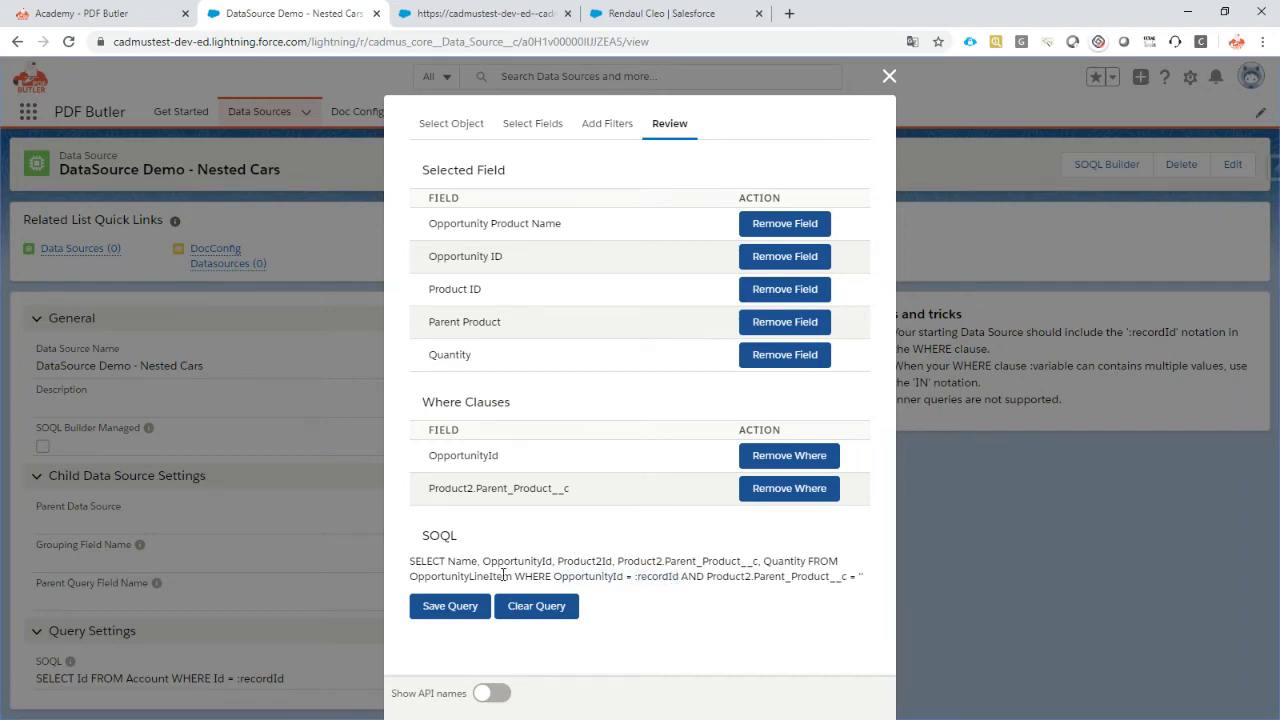
pyautogui.click(452, 607)
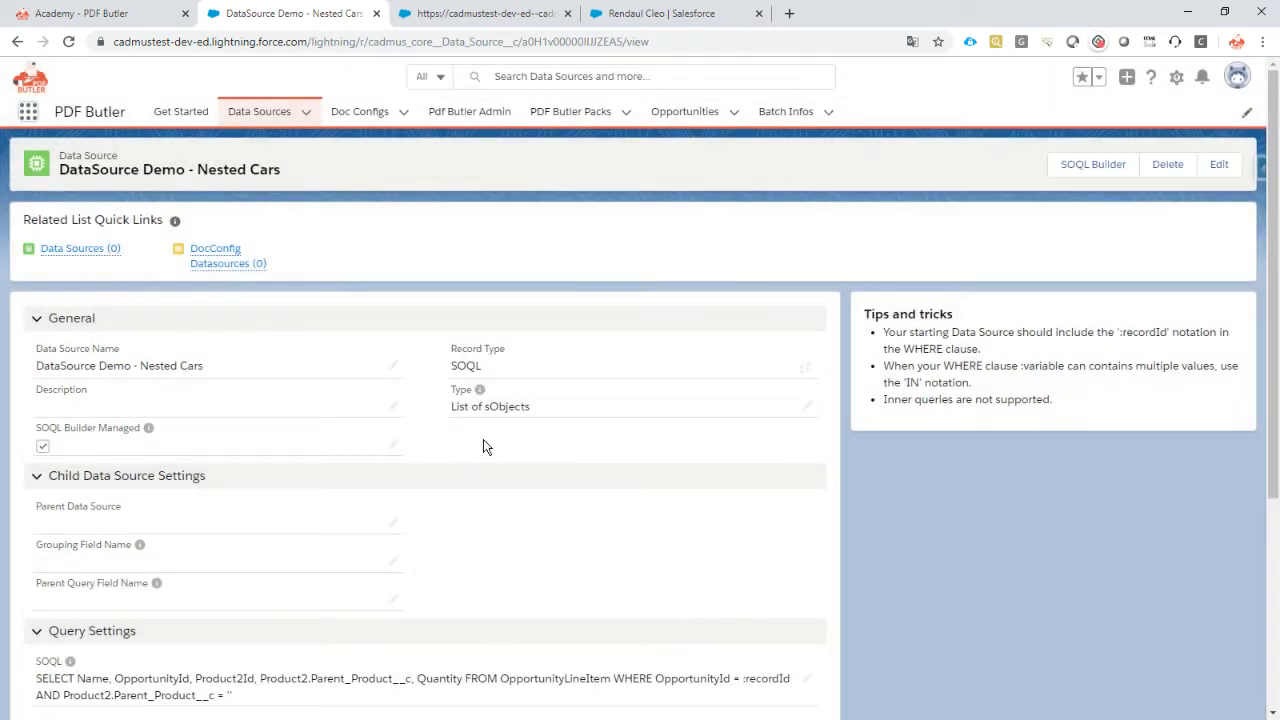
pyautogui.scroll(-1, 475, 444)
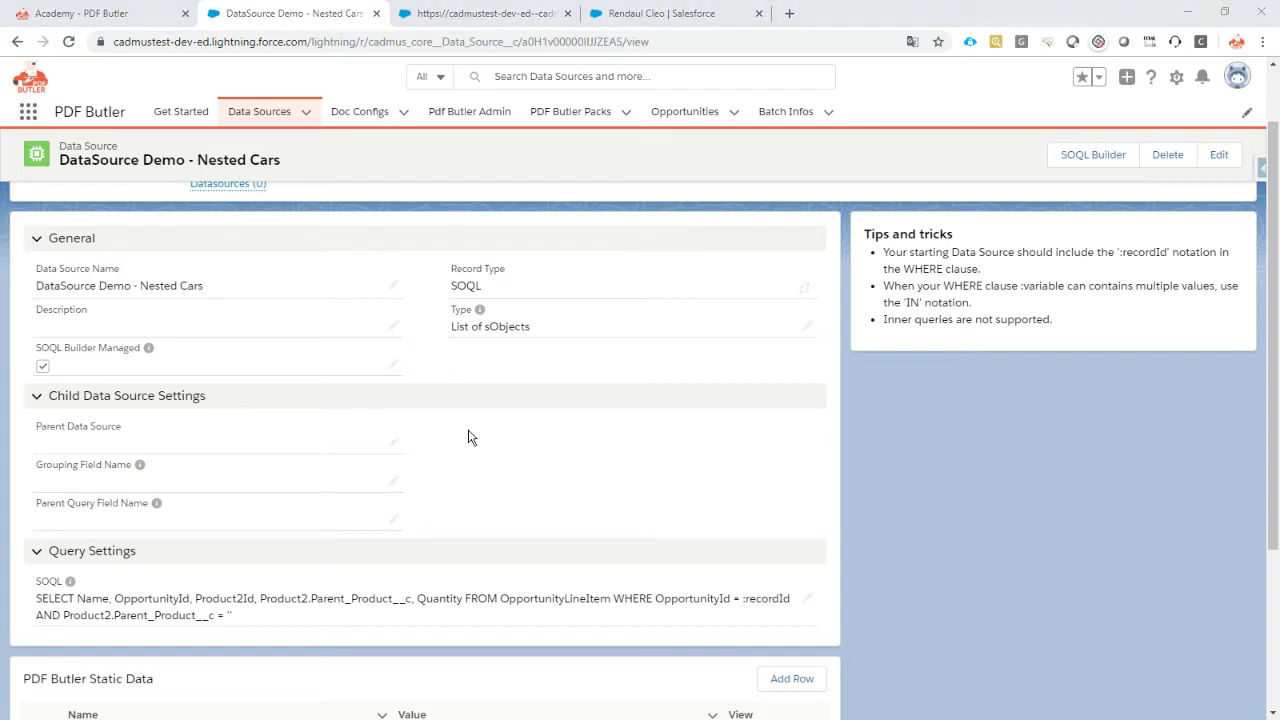
pyautogui.hotkey('alt', 'Tab')
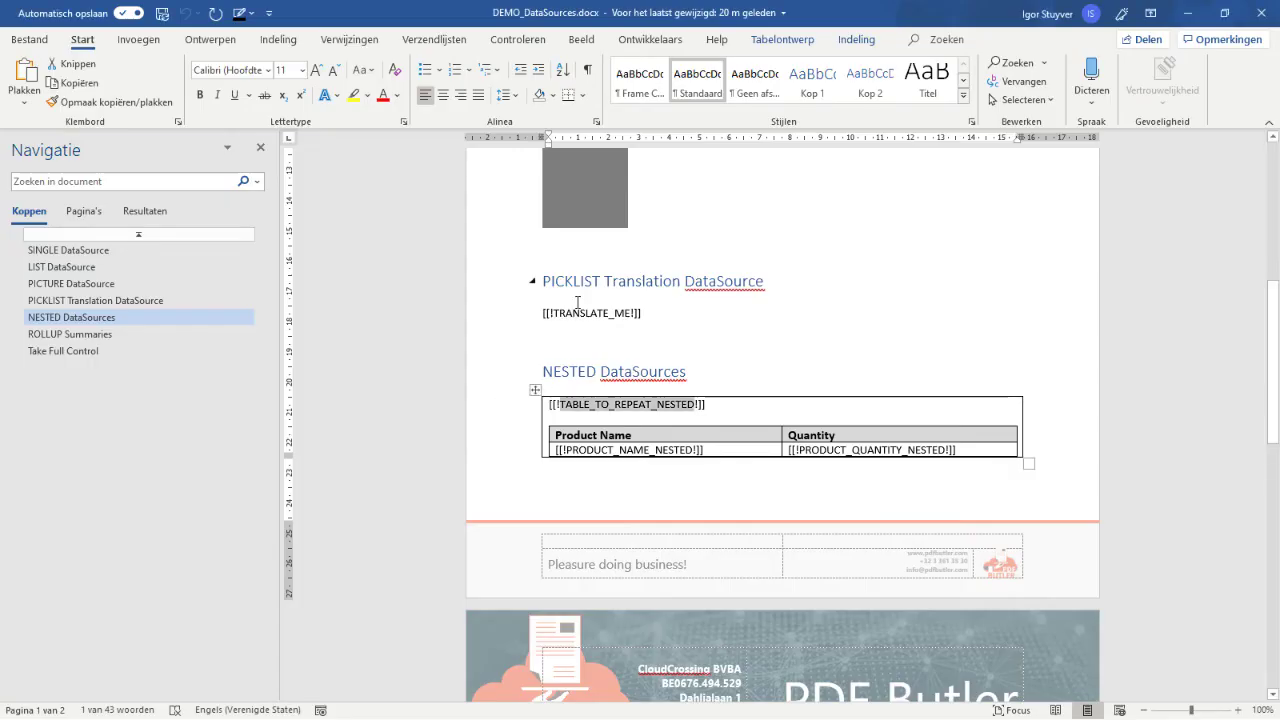
pyautogui.click(594, 418)
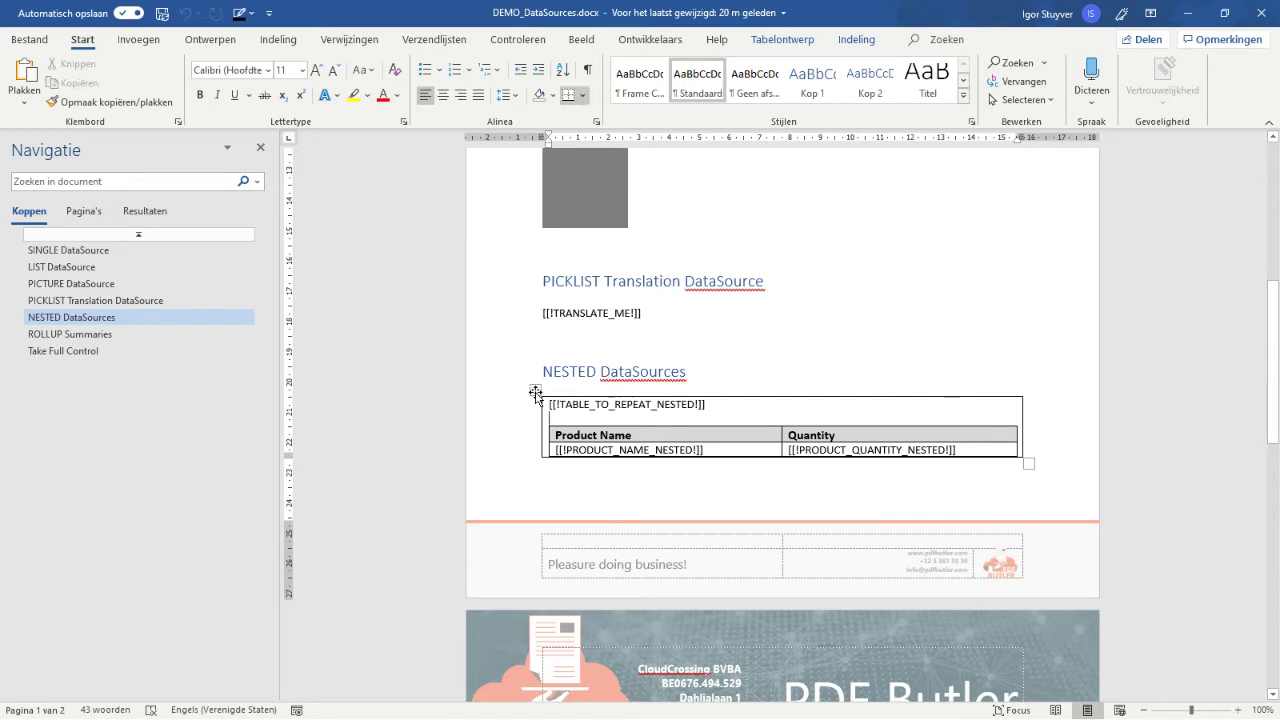
pyautogui.click(535, 392)
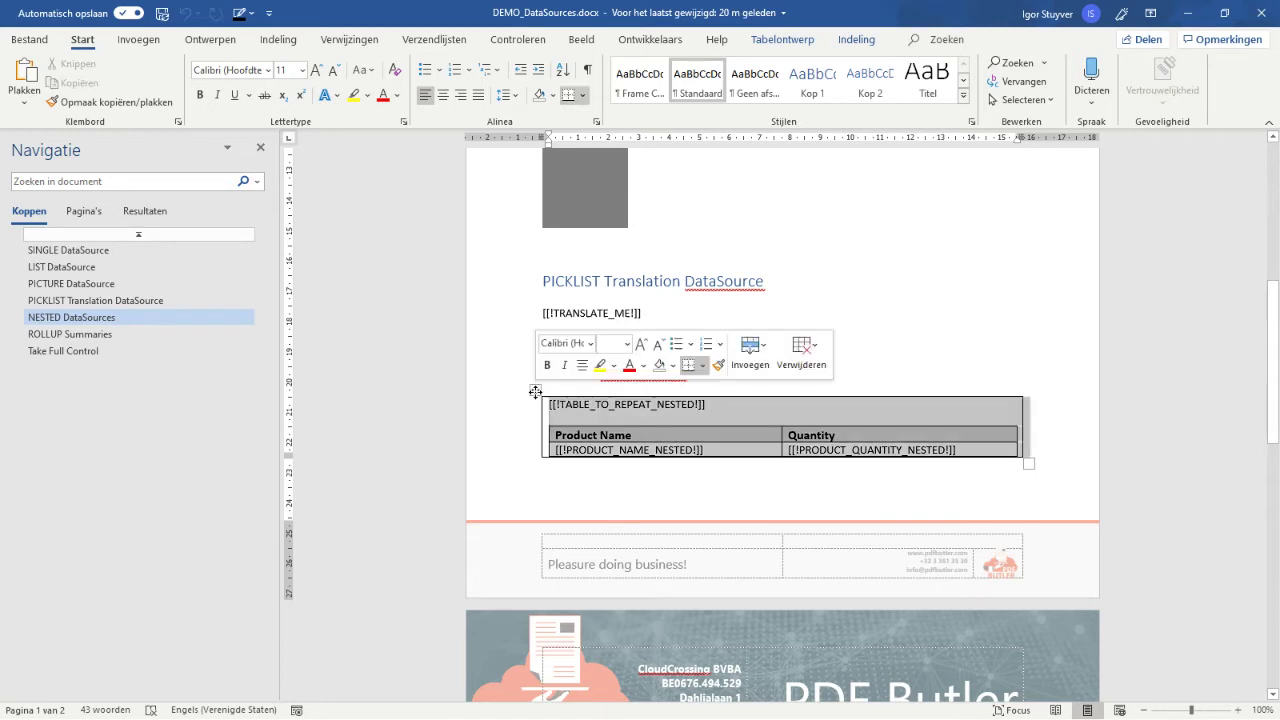
pyautogui.click(680, 415)
pyautogui.click(535, 391)
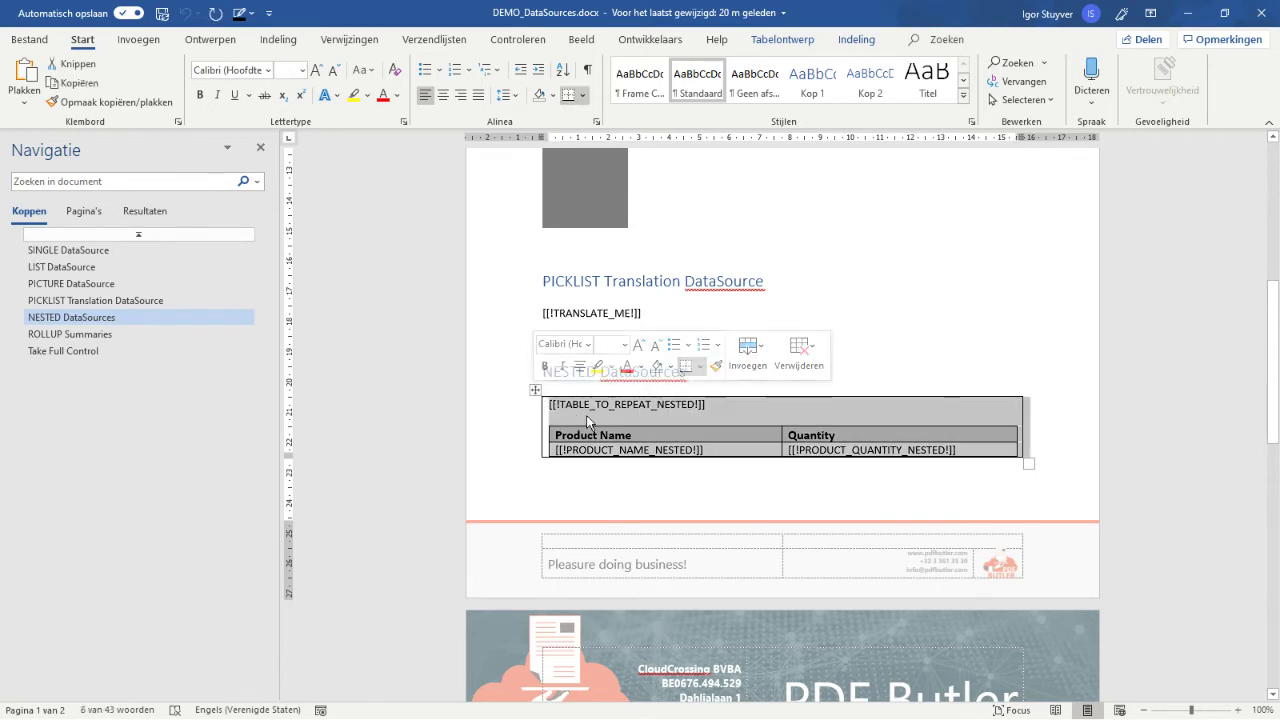
pyautogui.click(645, 450)
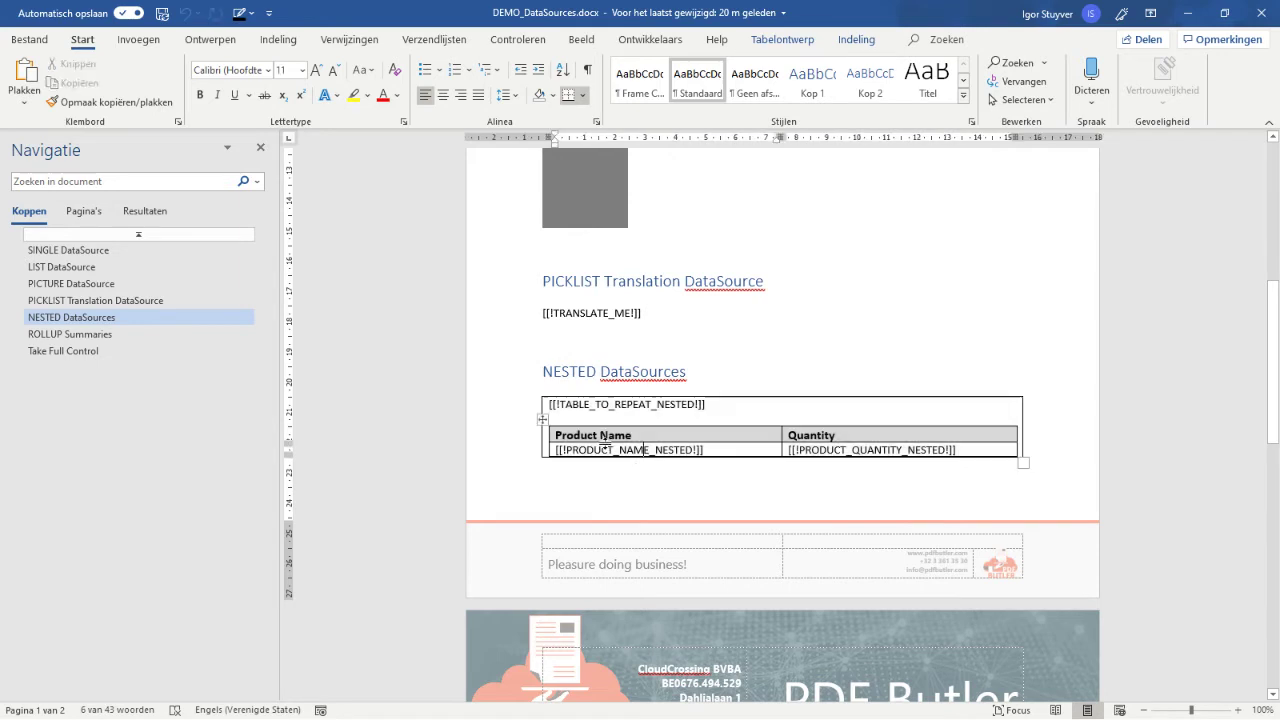
pyautogui.moveTo(584, 449); pyautogui.dragTo(692, 450)
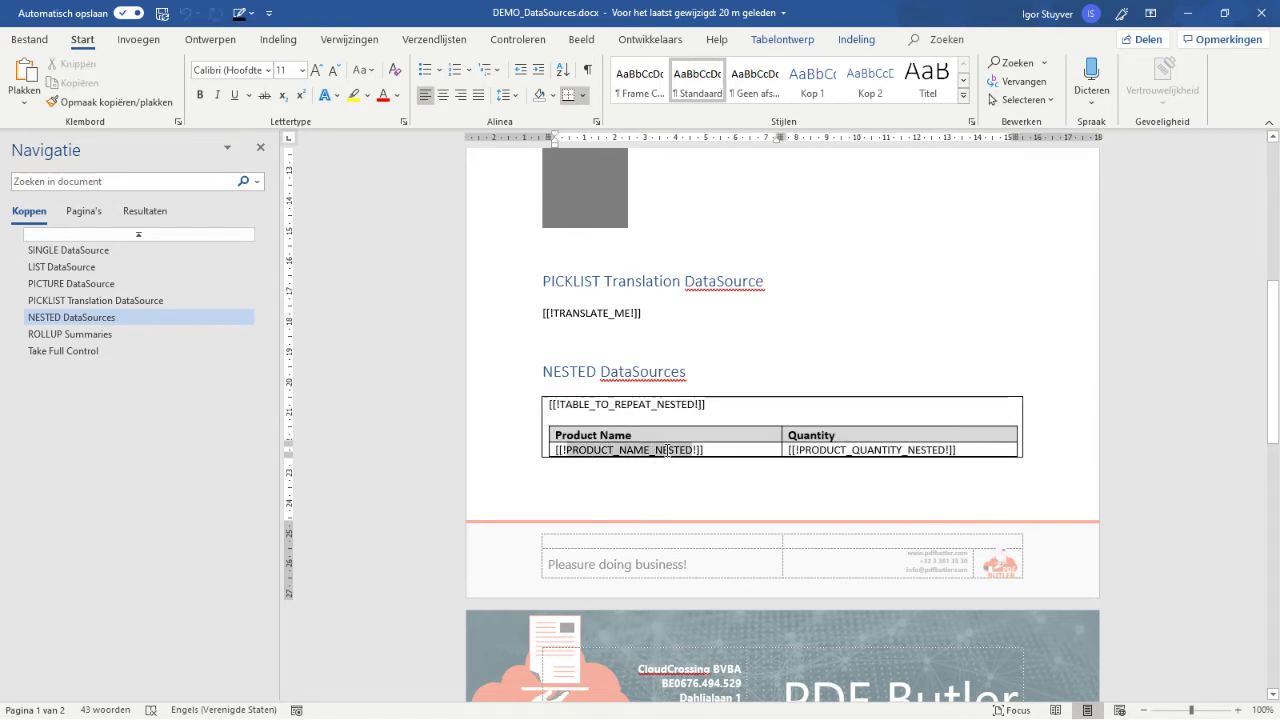
pyautogui.scroll(-3, 650, 435)
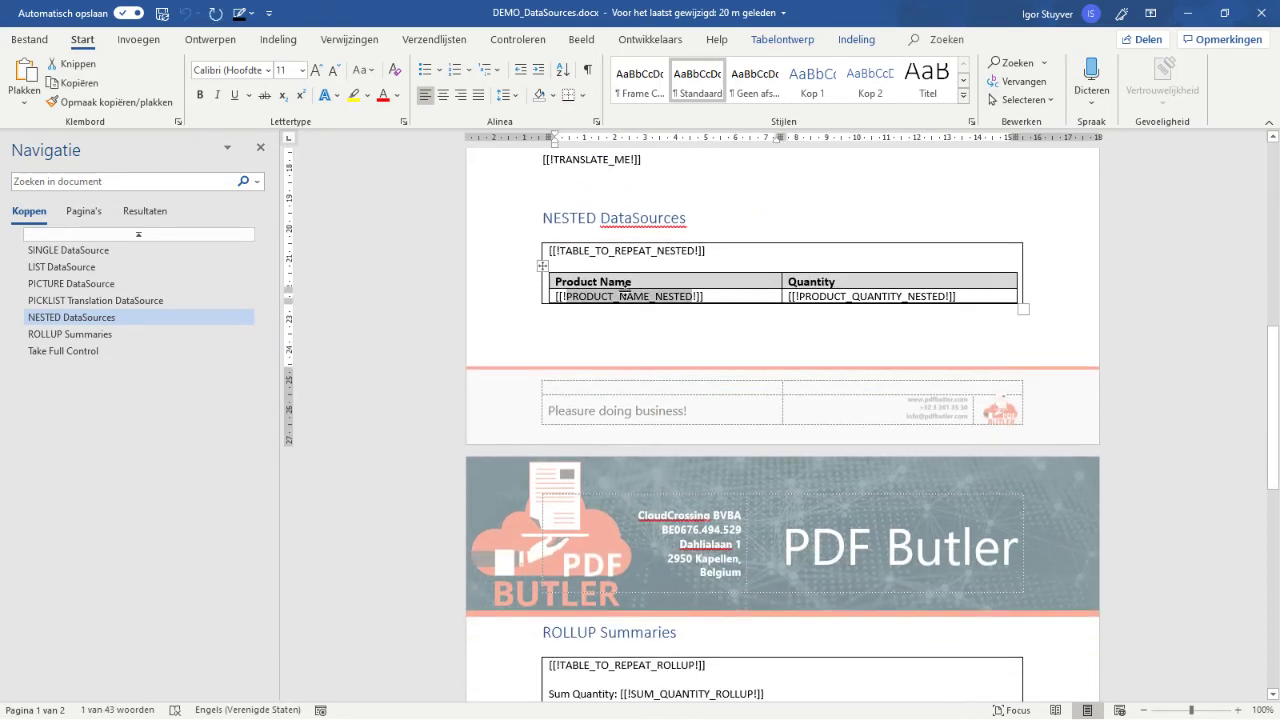
pyautogui.moveTo(611, 302); pyautogui.dragTo(946, 296)
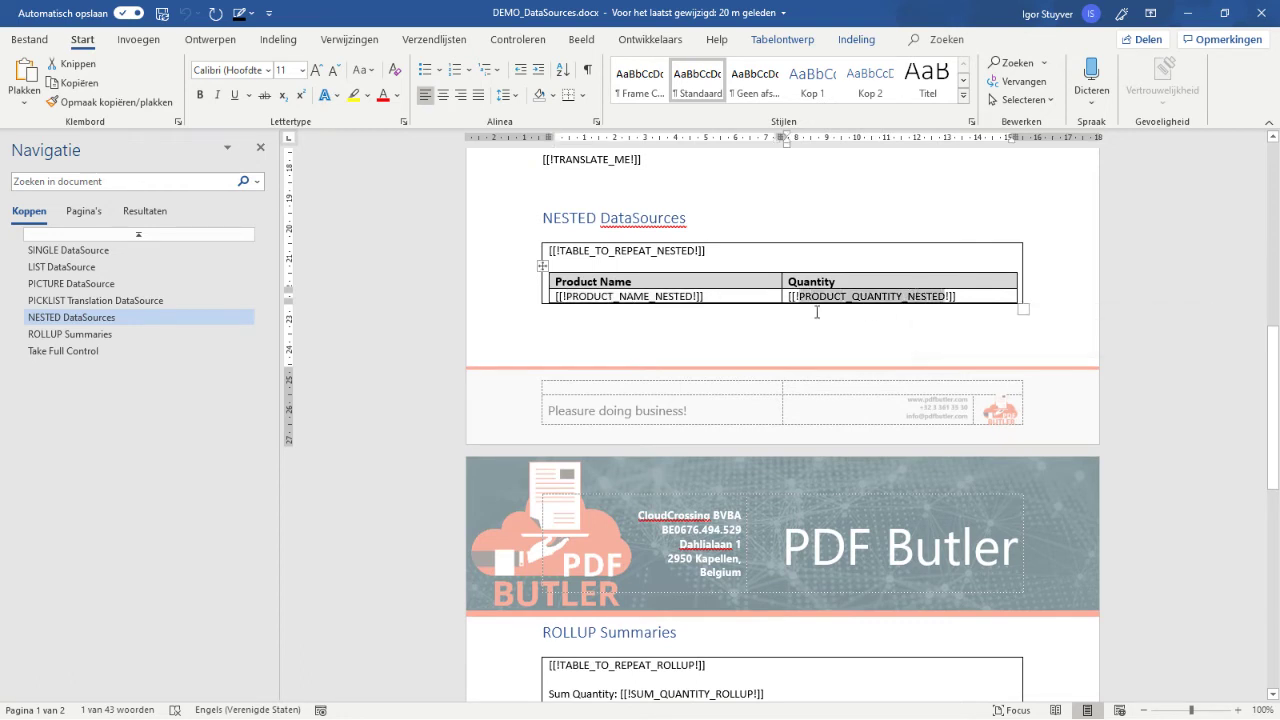
pyautogui.click(553, 276)
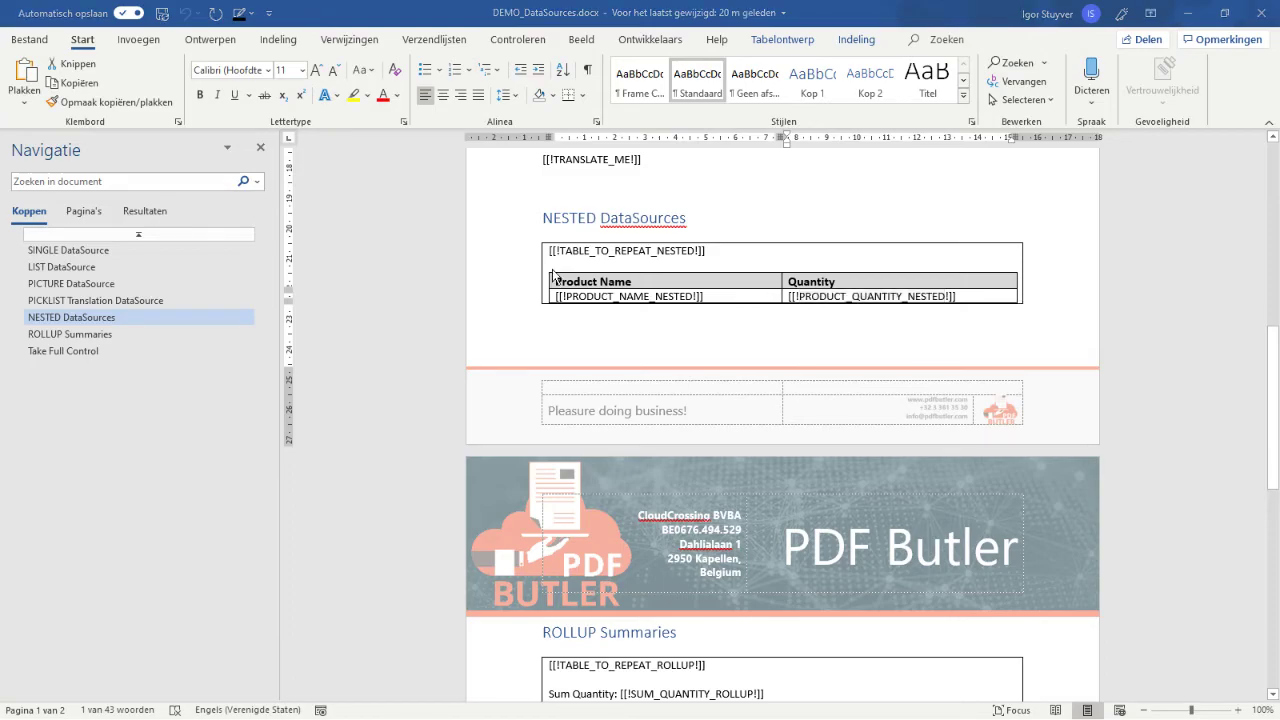
pyautogui.hotkey('alt', 'Tab')
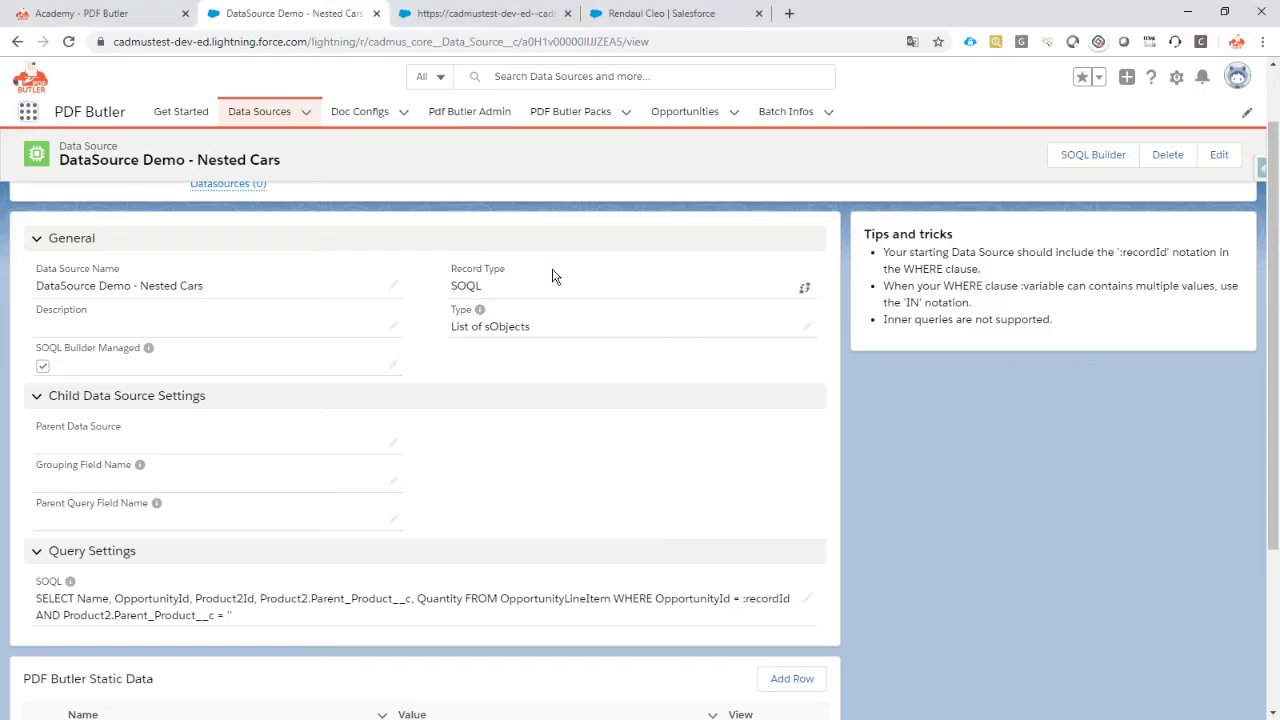
pyautogui.click(471, 15)
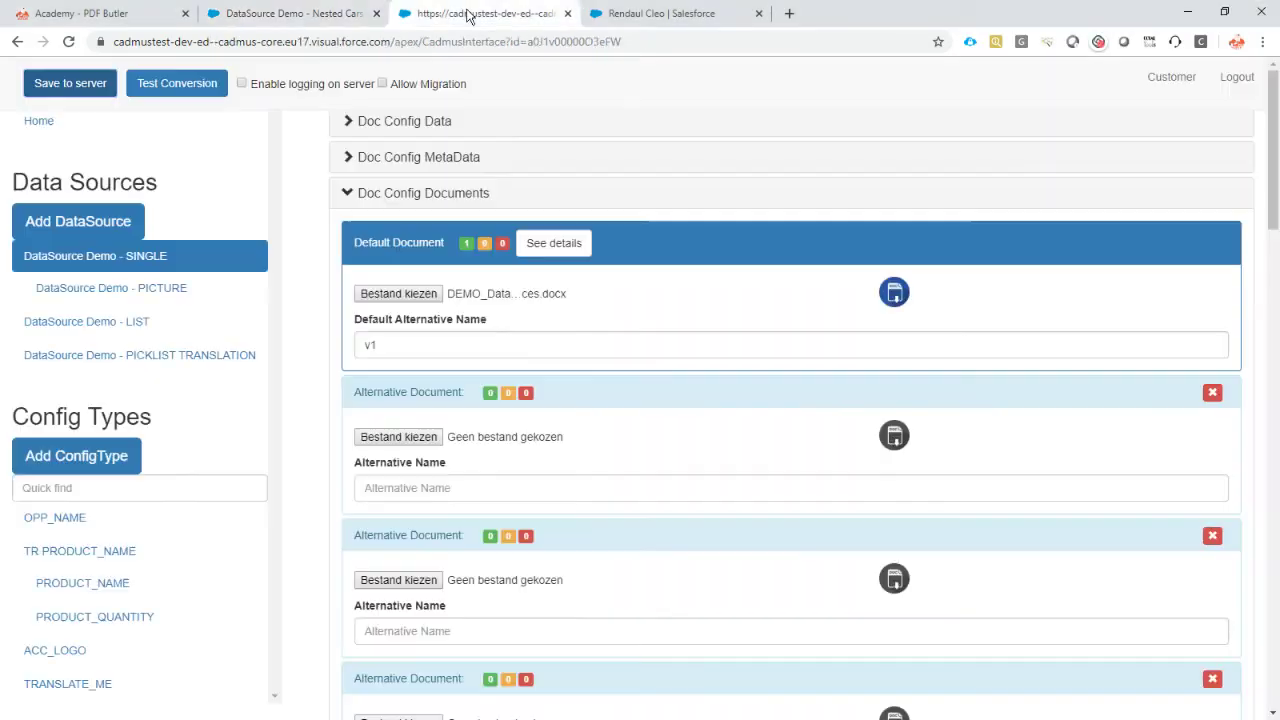
# Step: Add DataSource Demo - Nested Cars to the doc config, then open a new config type form
pyautogui.click(108, 227)
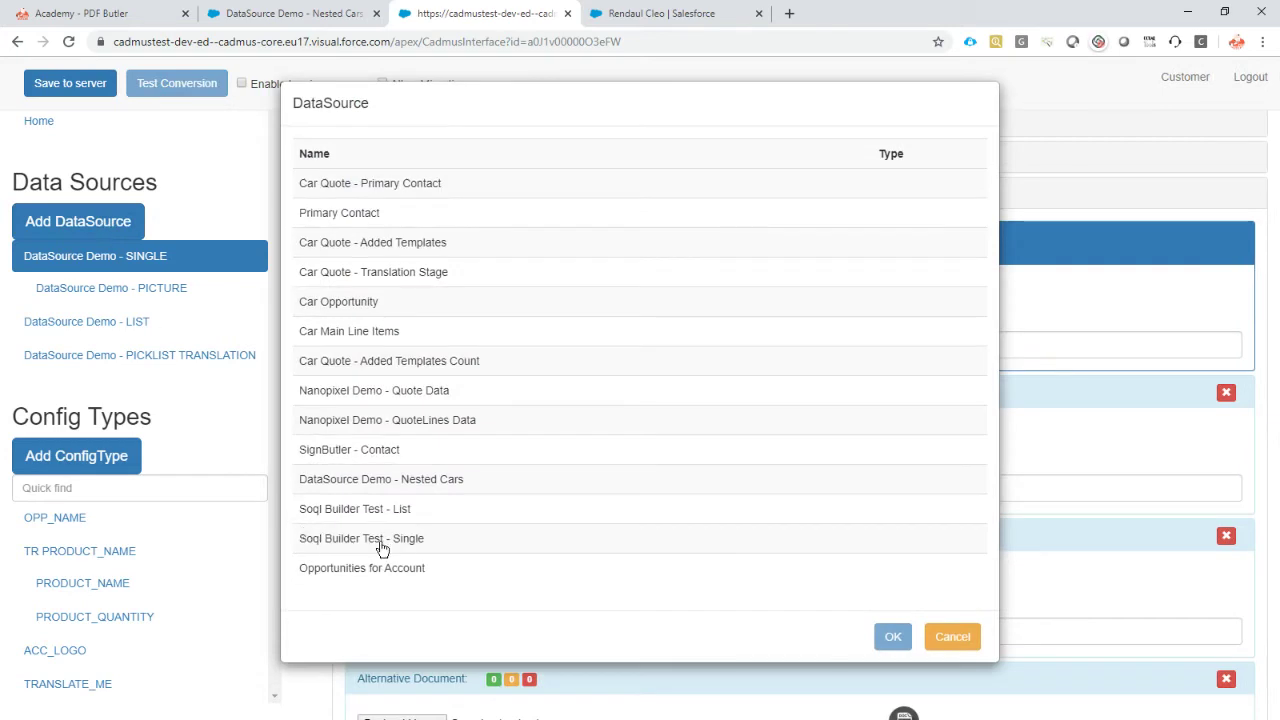
pyautogui.click(421, 482)
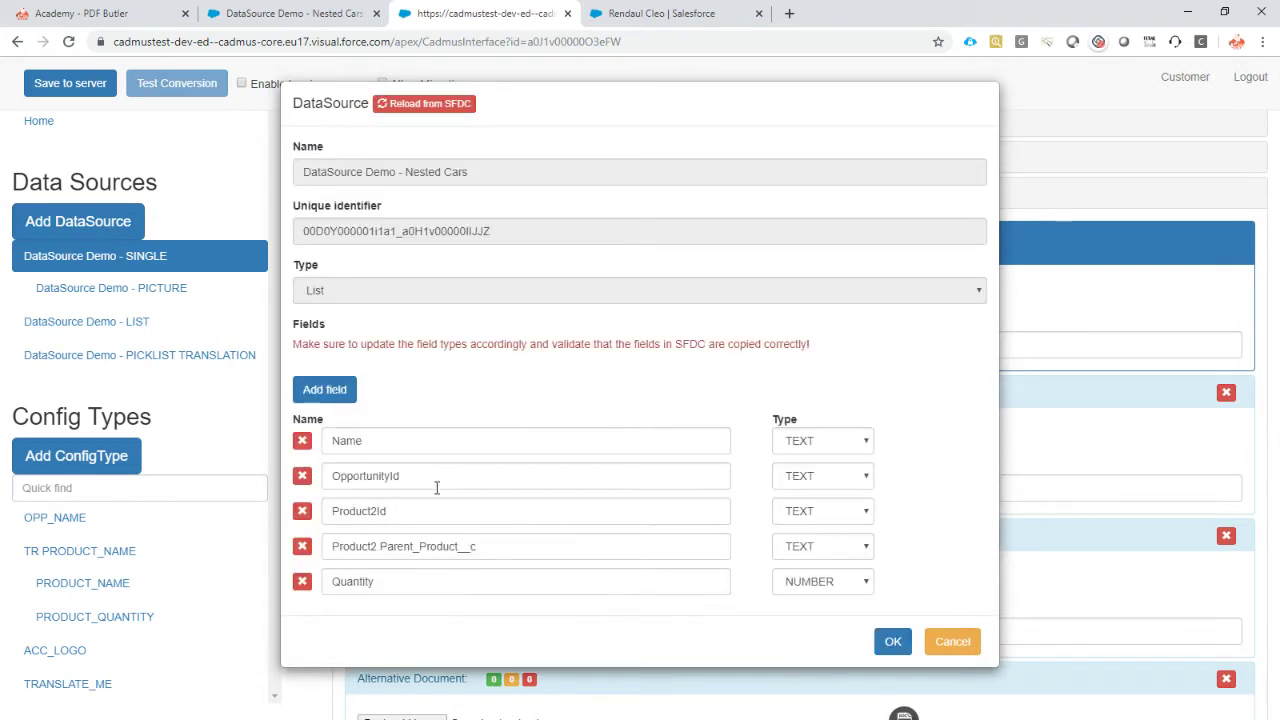
pyautogui.click(893, 643)
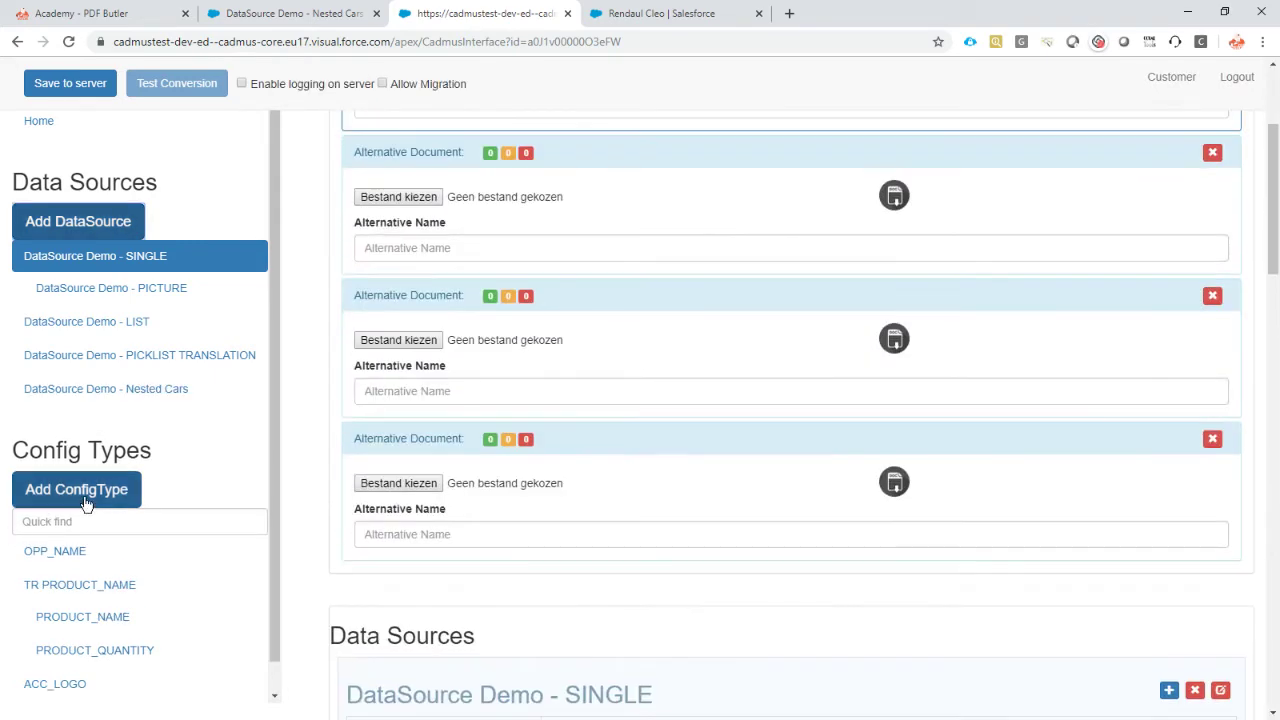
pyautogui.click(88, 489)
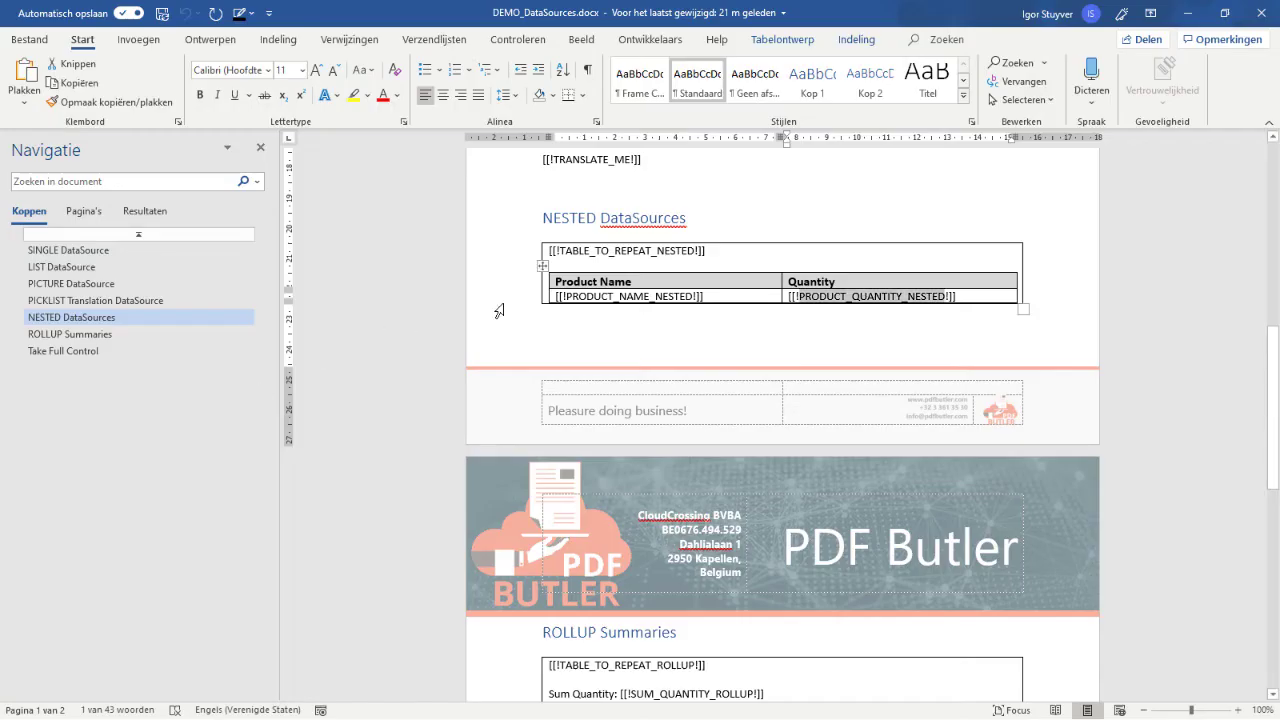
pyautogui.moveTo(572, 253); pyautogui.dragTo(665, 260)
pyautogui.hotkey('ctrl', 'c')
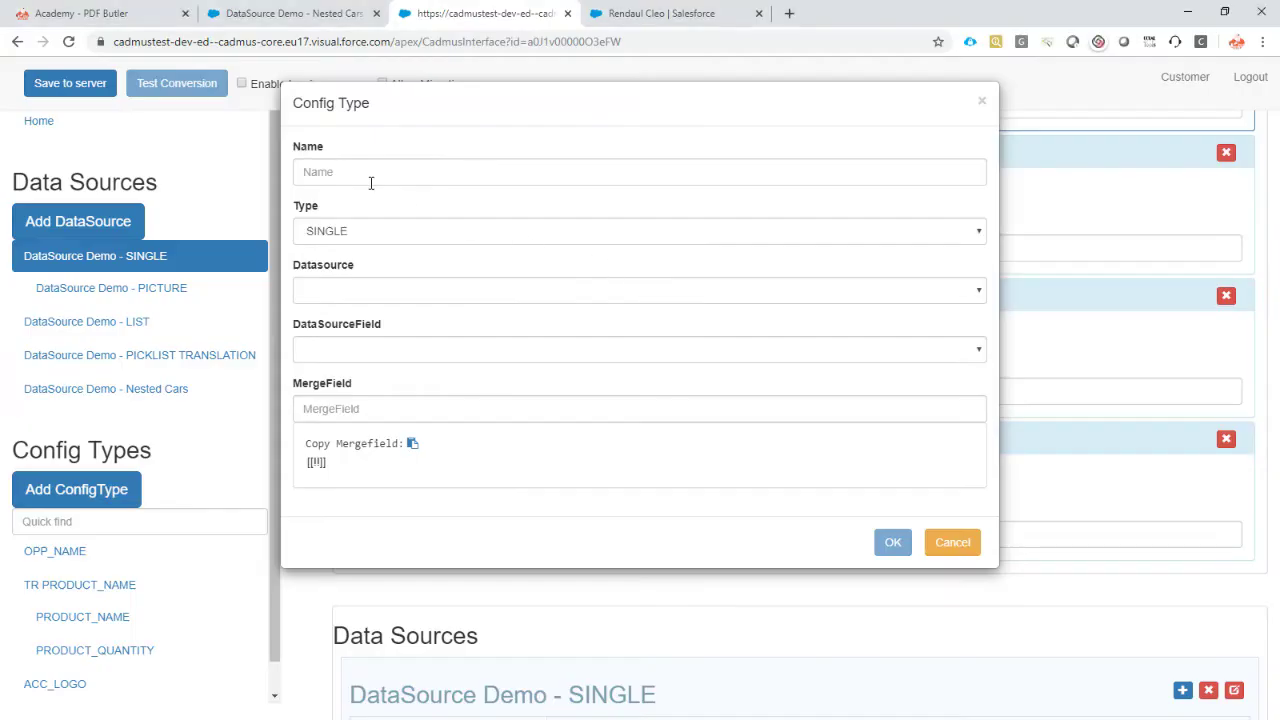
# Step: Create config type 'TABLE TABLE_TO_REPEAT_NESTED', type TABLE, on Nested Cars with merge field TABLE_TO_REPEAT_NESTED
pyautogui.click(370, 172)
pyautogui.write('TABLE')
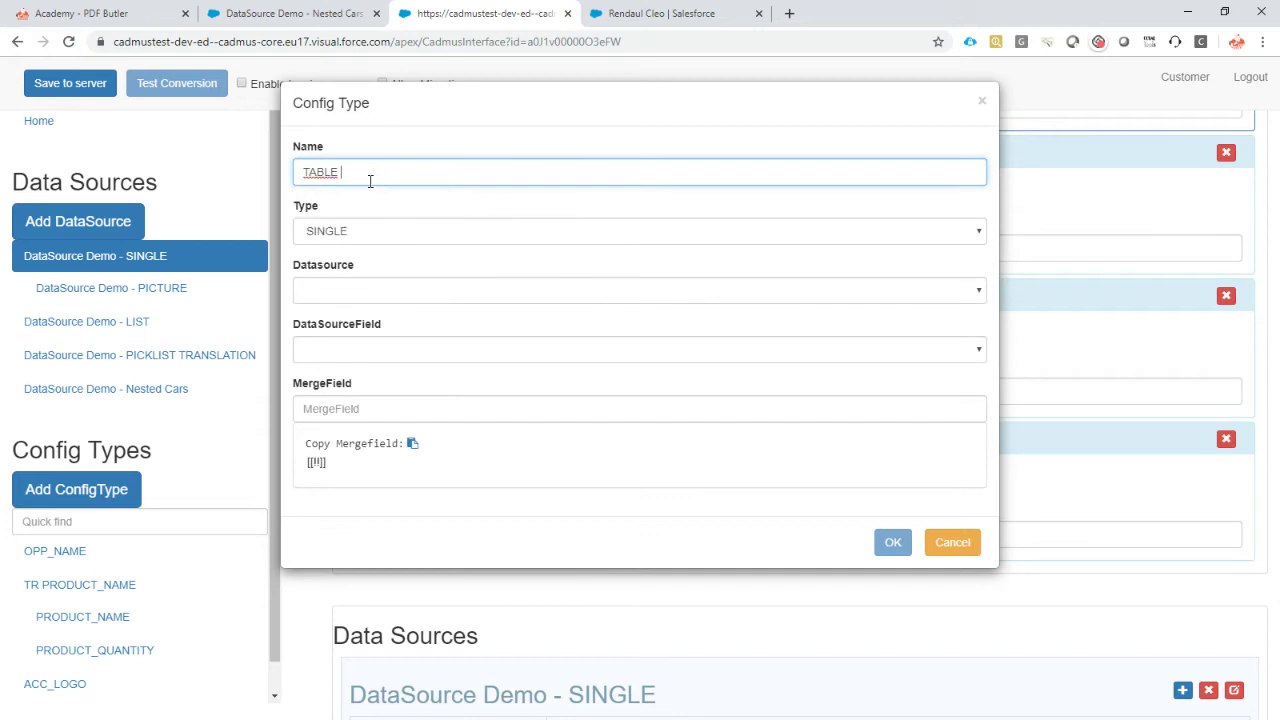
pyautogui.hotkey('ctrl', 'v')
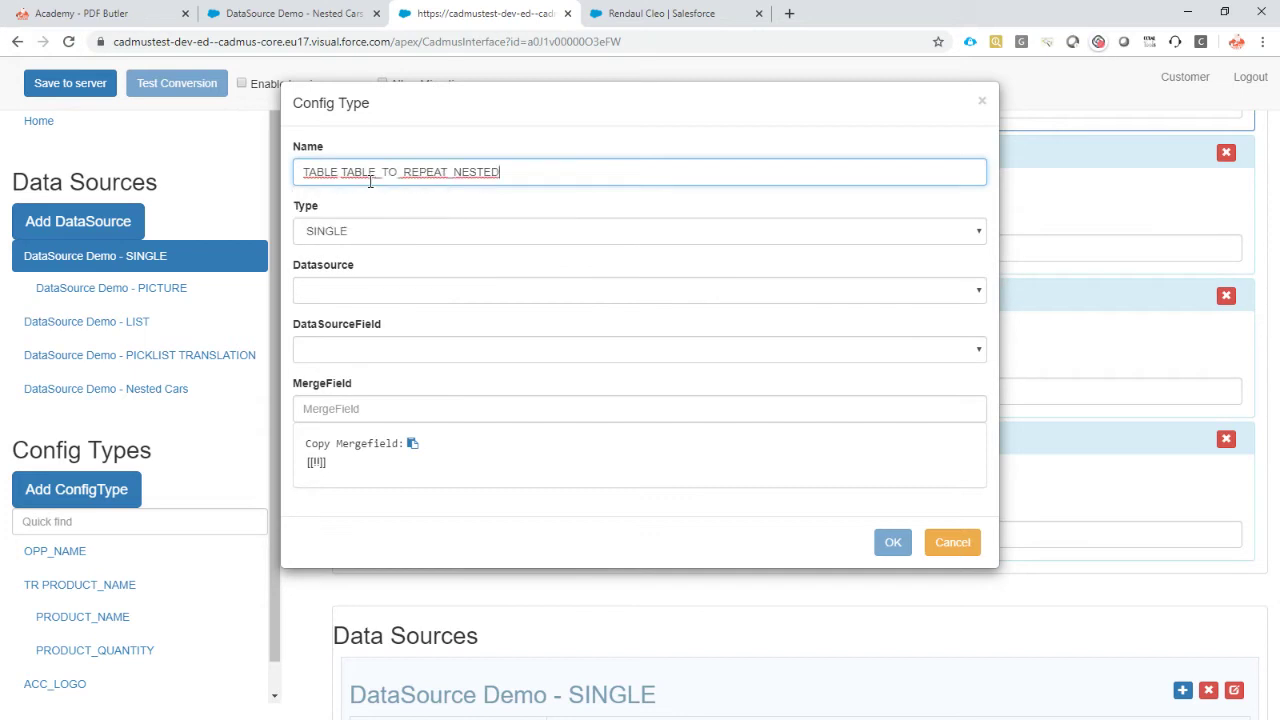
pyautogui.click(360, 238)
pyautogui.press('Down')
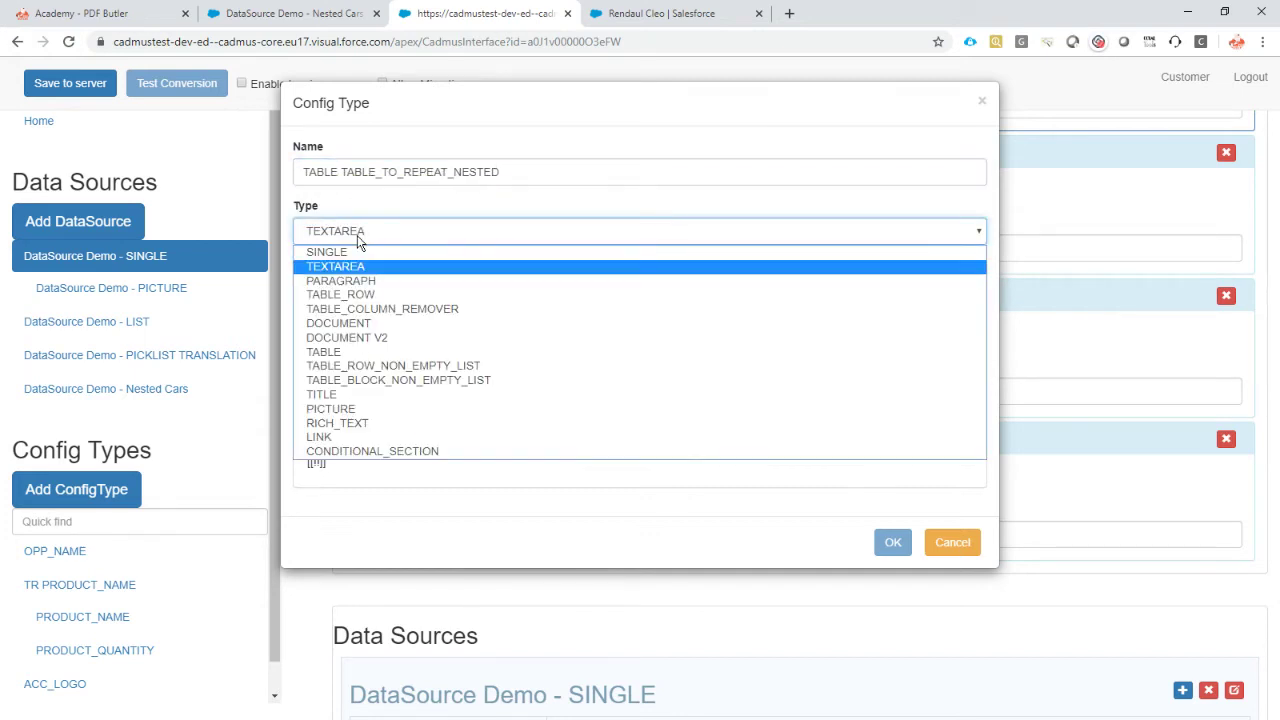
pyautogui.click(362, 351)
pyautogui.click(388, 284)
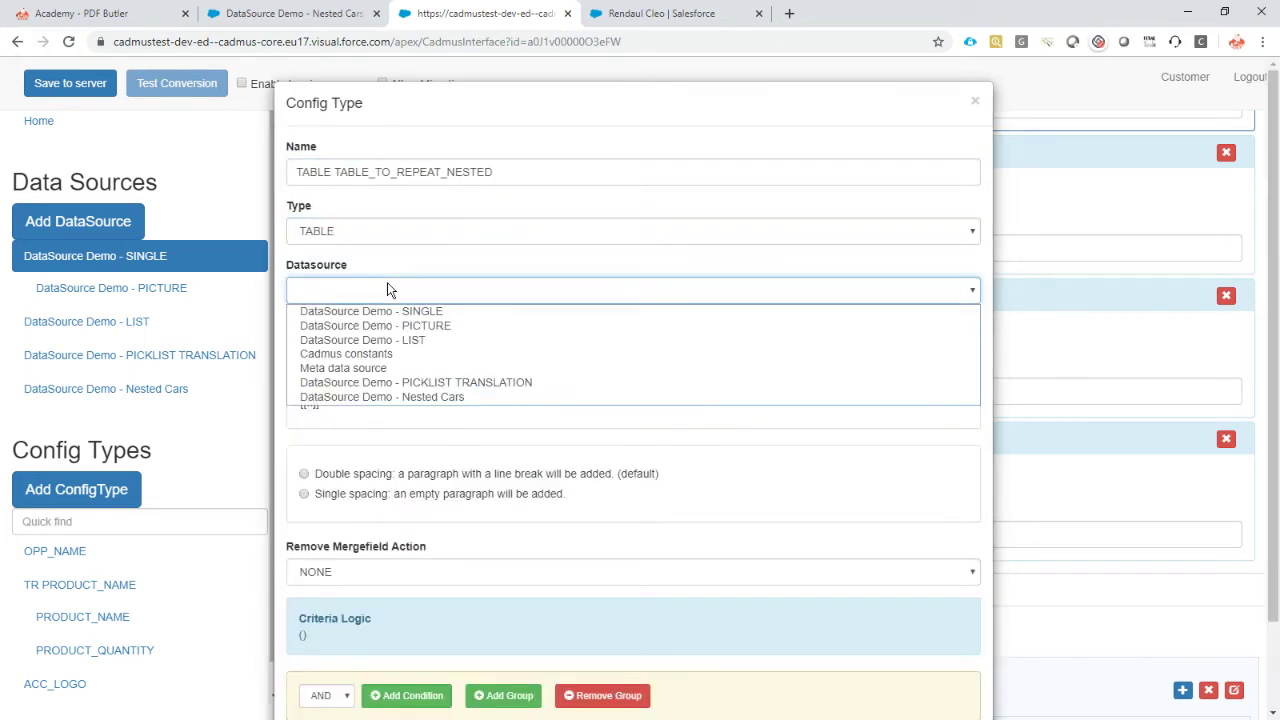
pyautogui.click(471, 400)
pyautogui.click(388, 350)
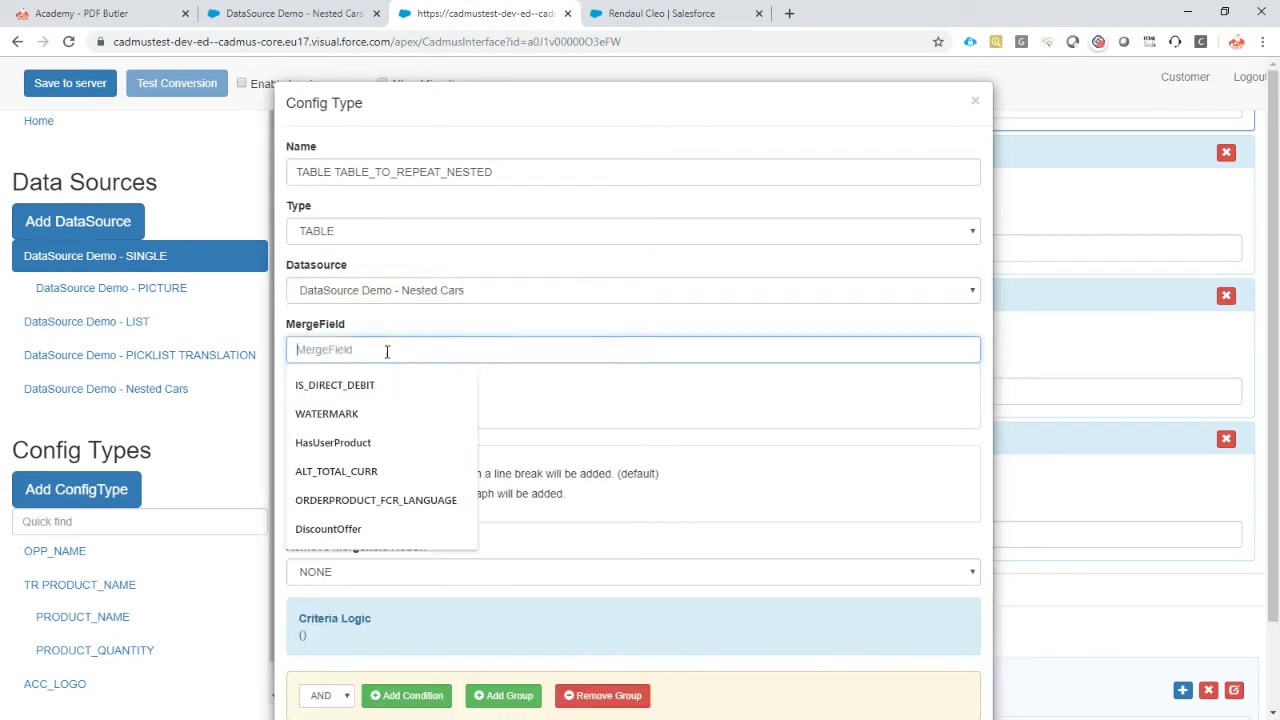
pyautogui.hotkey('ctrl', 'v')
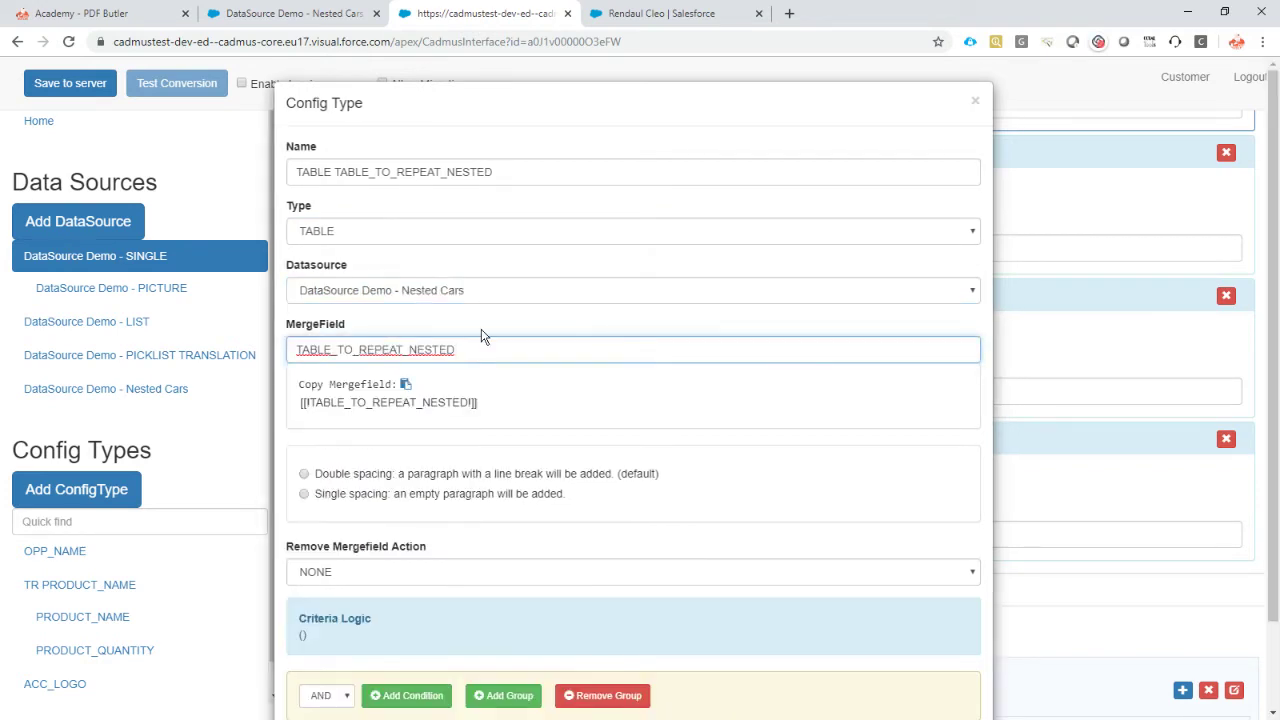
pyautogui.scroll(-1, 476, 344)
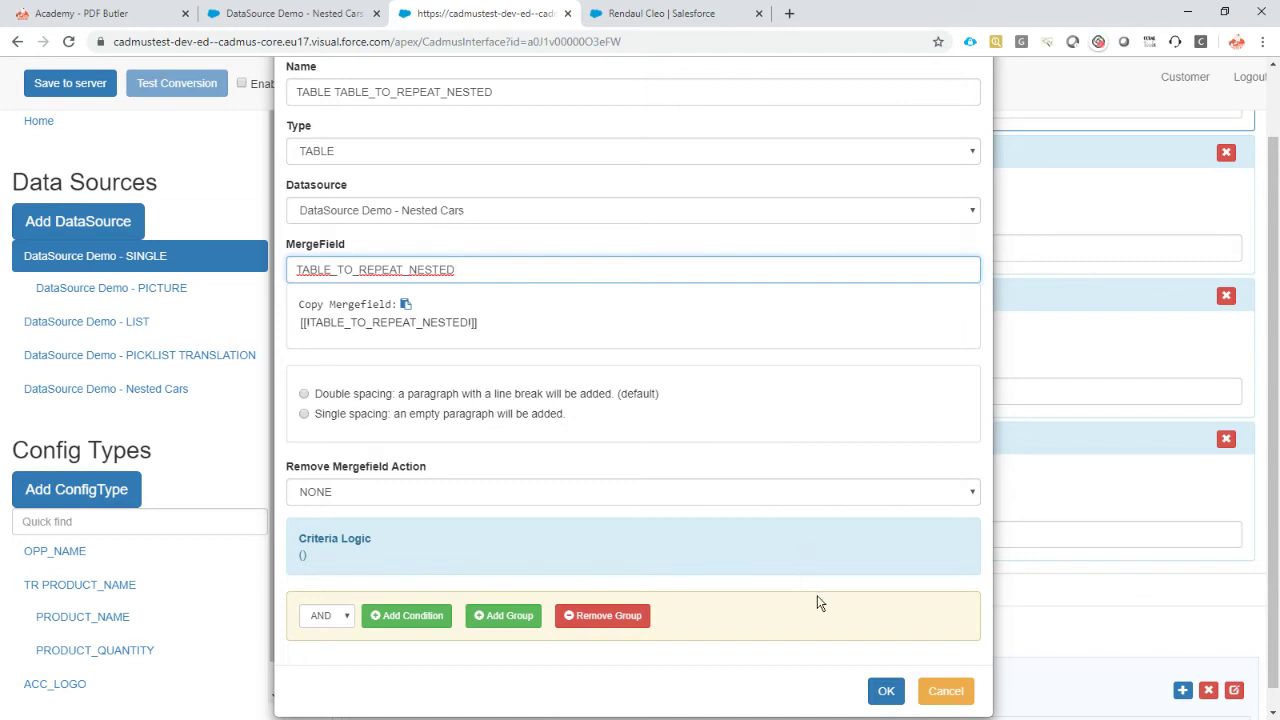
pyautogui.click(885, 692)
pyautogui.scroll(-4, 191, 600)
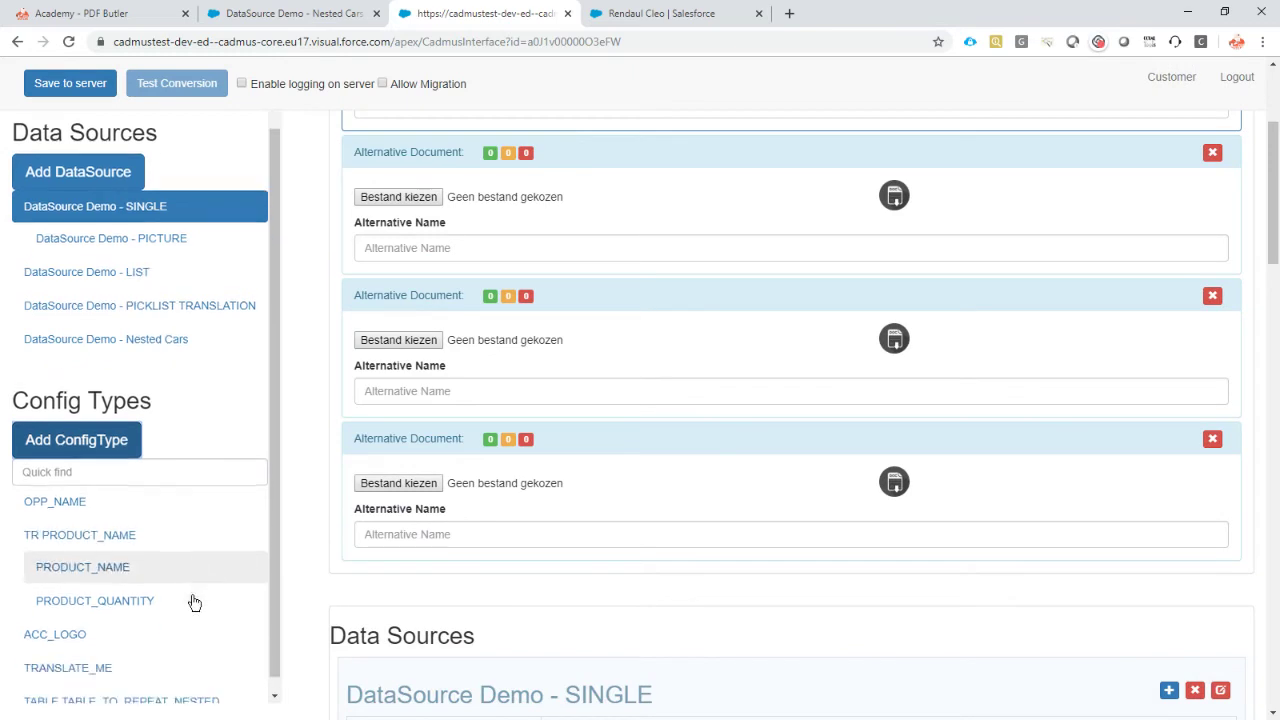
# Step: Add a child config type under TABLE_TO_REPEAT_NESTED mapped to the parent's Name field
pyautogui.click(223, 686)
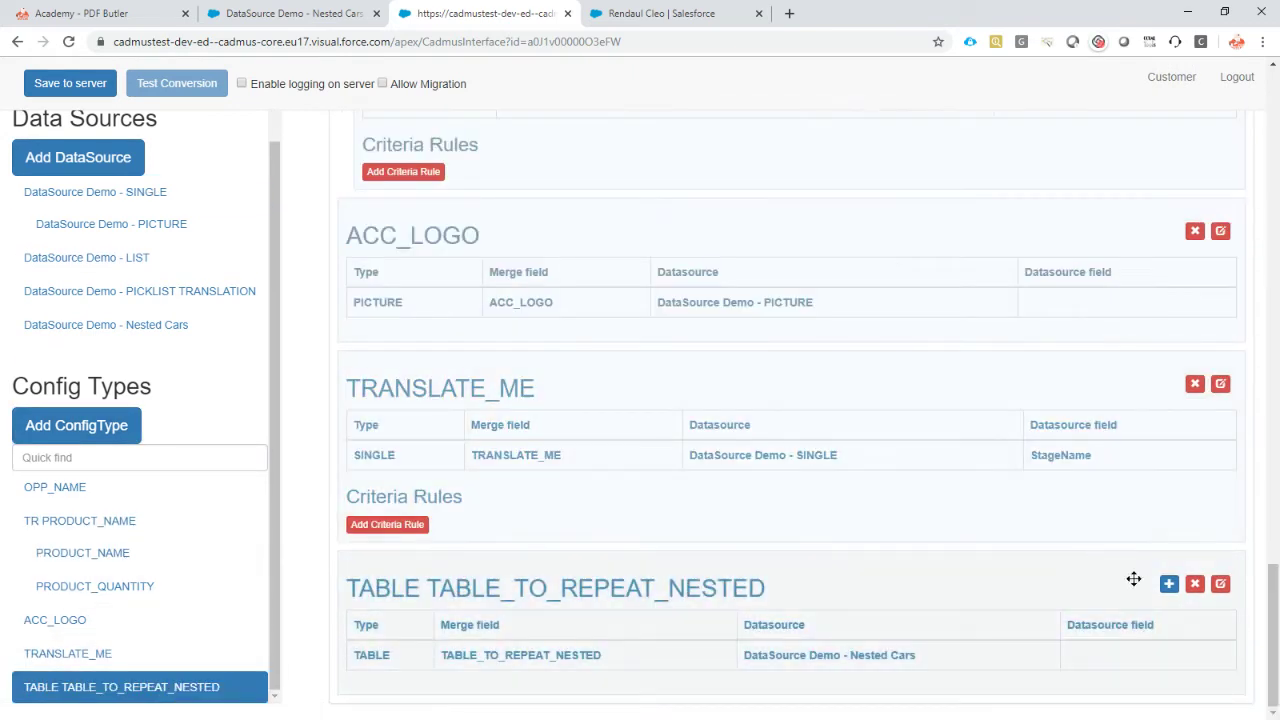
pyautogui.click(1169, 584)
pyautogui.click(350, 172)
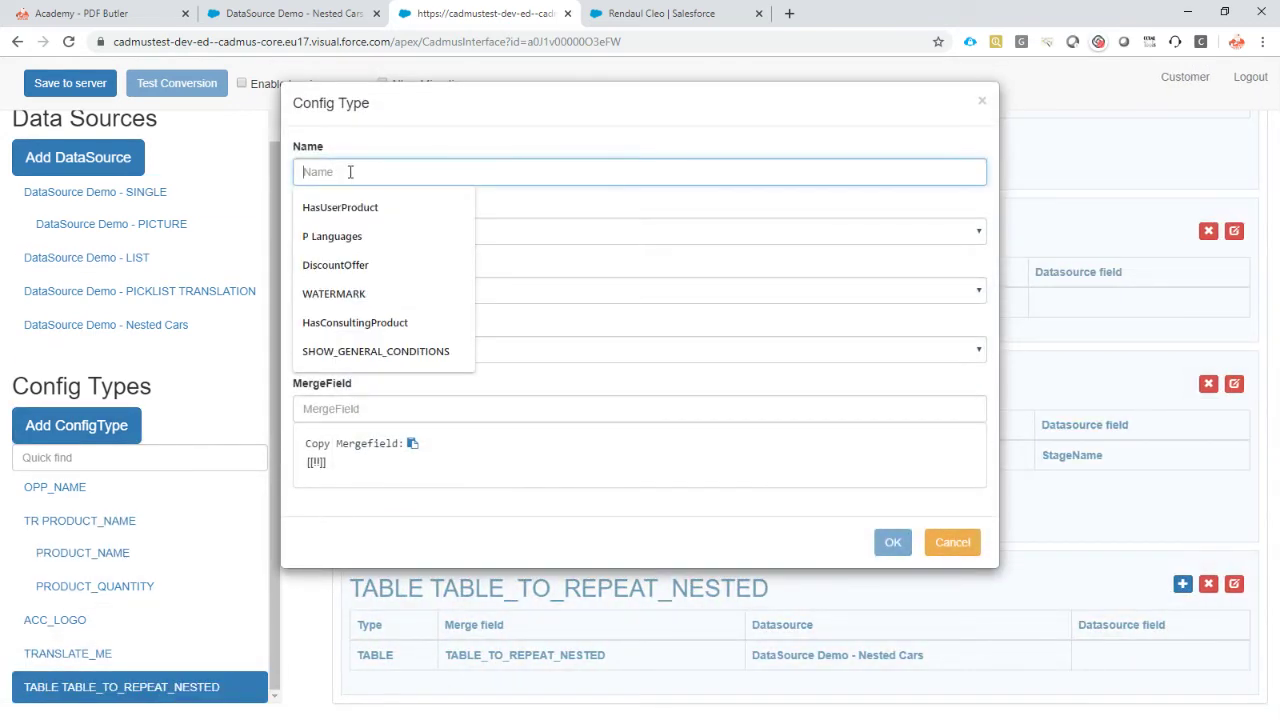
pyautogui.hotkey('ctrl', 'v')
pyautogui.click(349, 348)
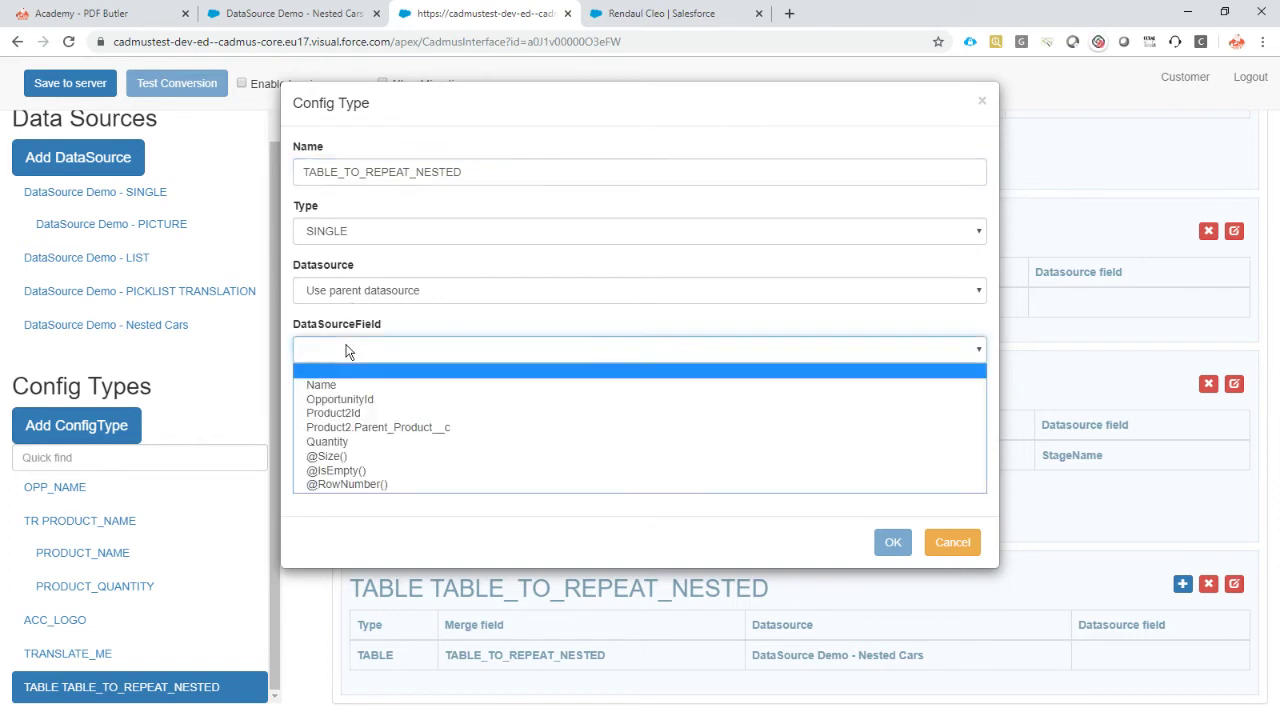
pyautogui.click(373, 384)
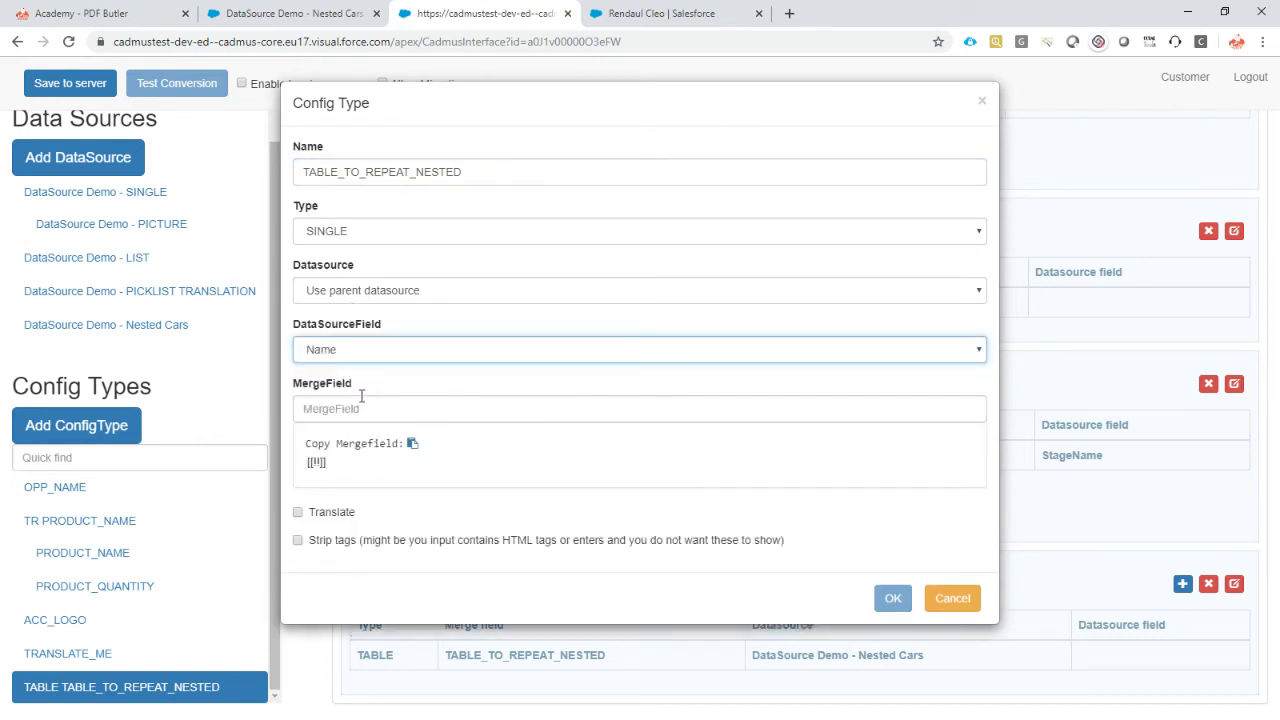
# Step: Give it the TABLE_TO_REPEAT_NESTED merge field, confirm it, and save the doc config to the server
pyautogui.click(434, 409)
pyautogui.hotkey('ctrl', 'v')
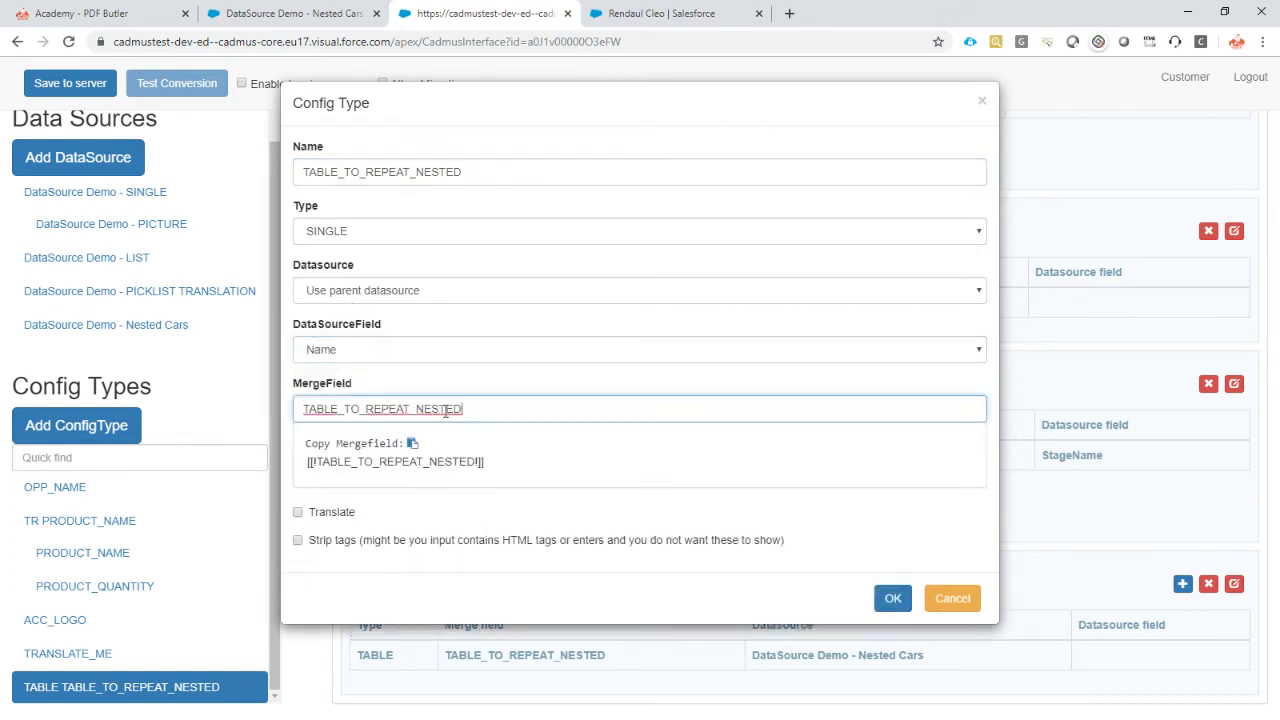
pyautogui.click(367, 398)
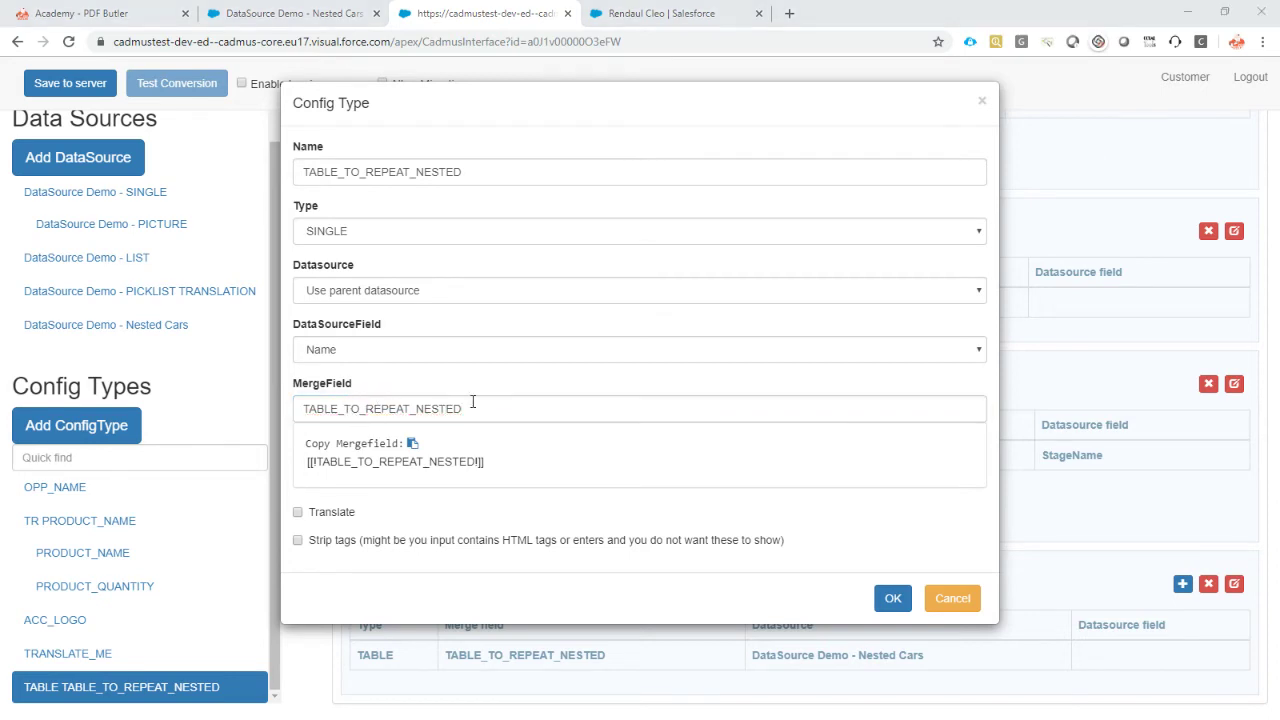
pyautogui.click(893, 599)
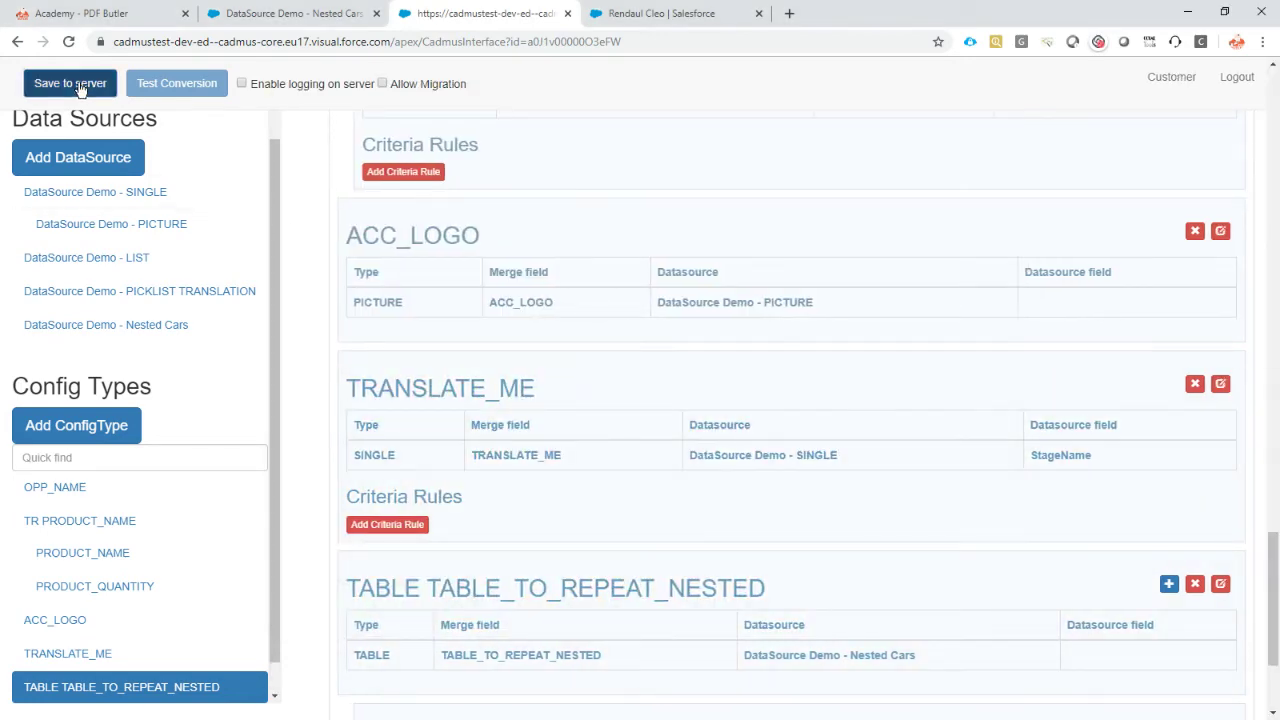
pyautogui.click(79, 86)
pyautogui.click(293, 16)
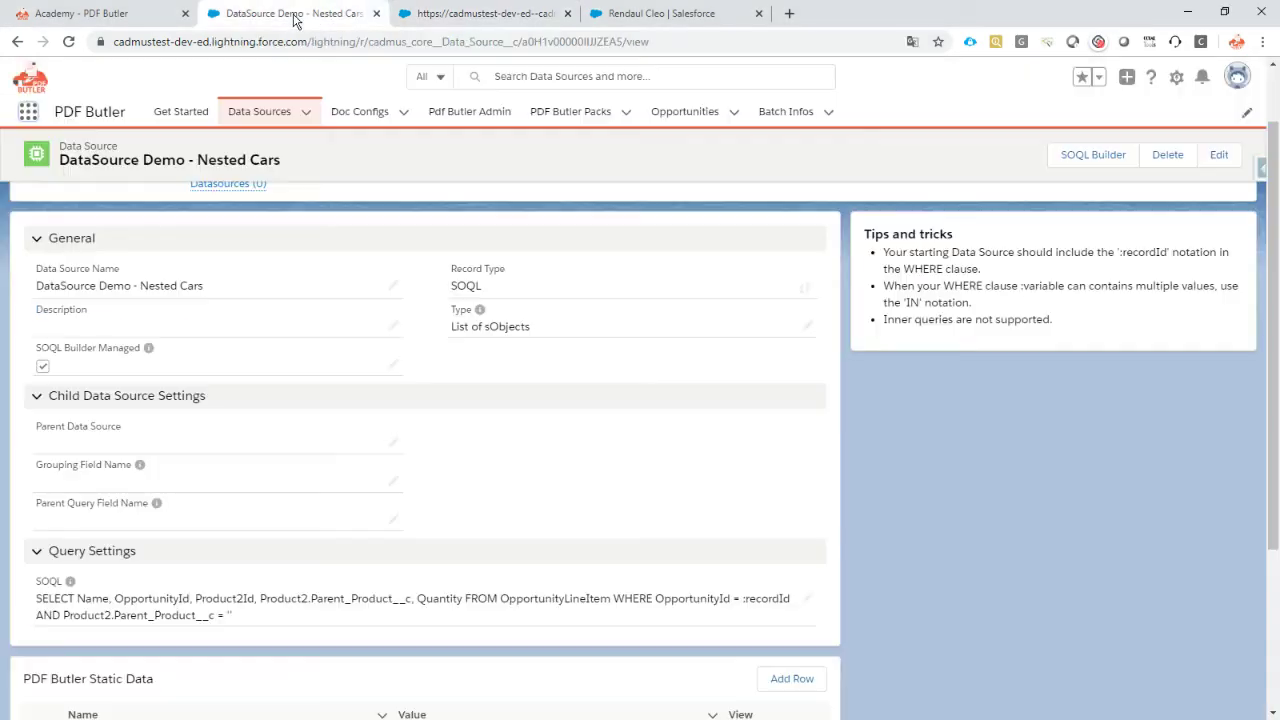
# Step: Open the Car sales opportunity and generate the DataSources Demo document as PDF
pyautogui.click(677, 14)
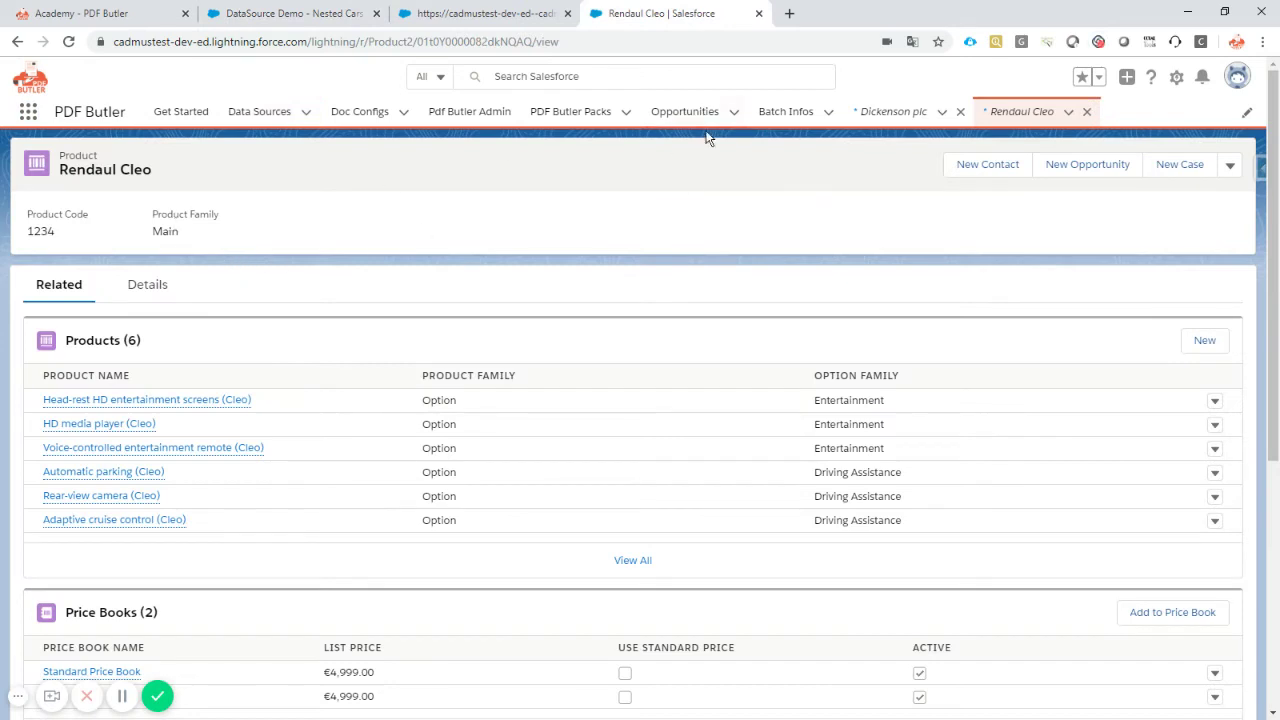
pyautogui.click(734, 112)
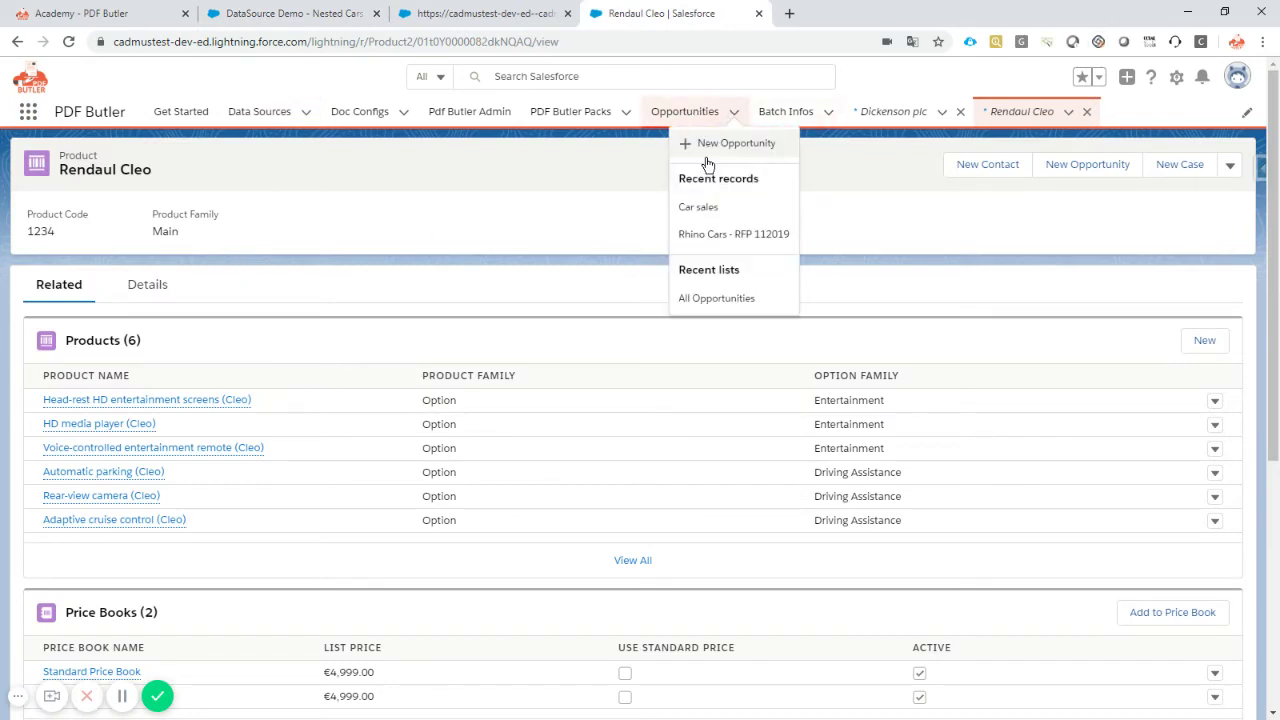
pyautogui.click(708, 206)
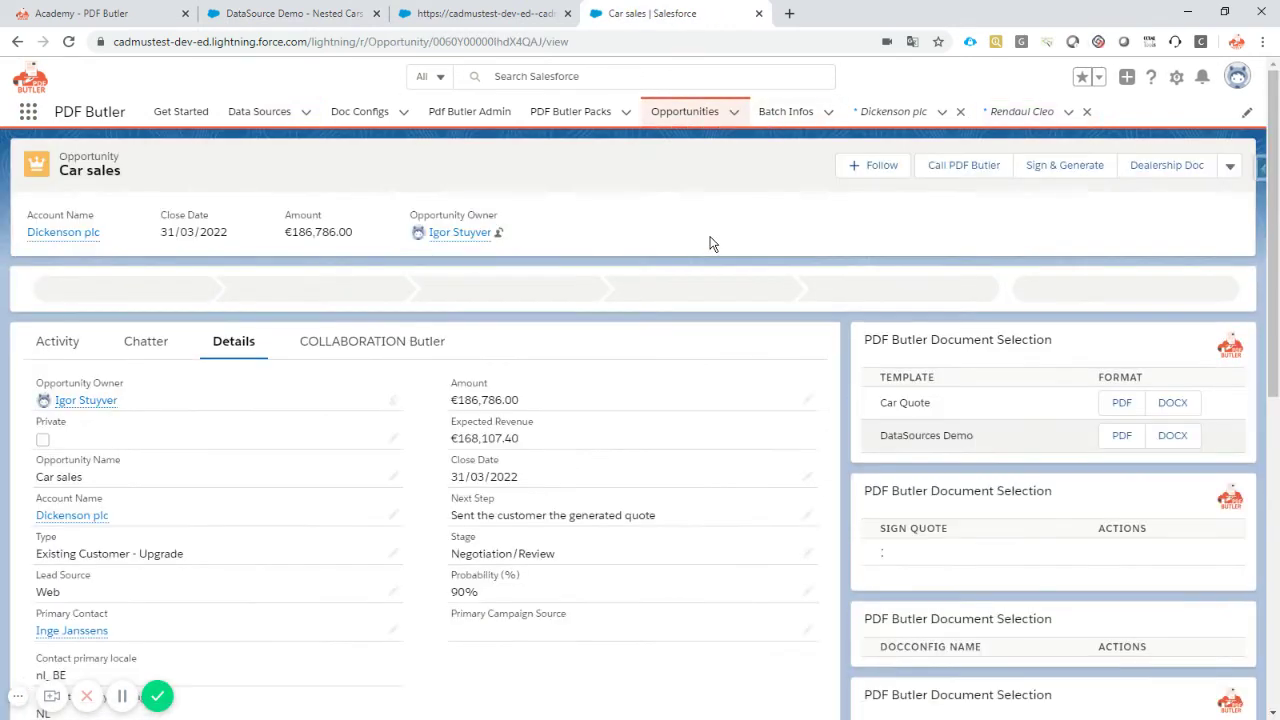
pyautogui.click(1120, 436)
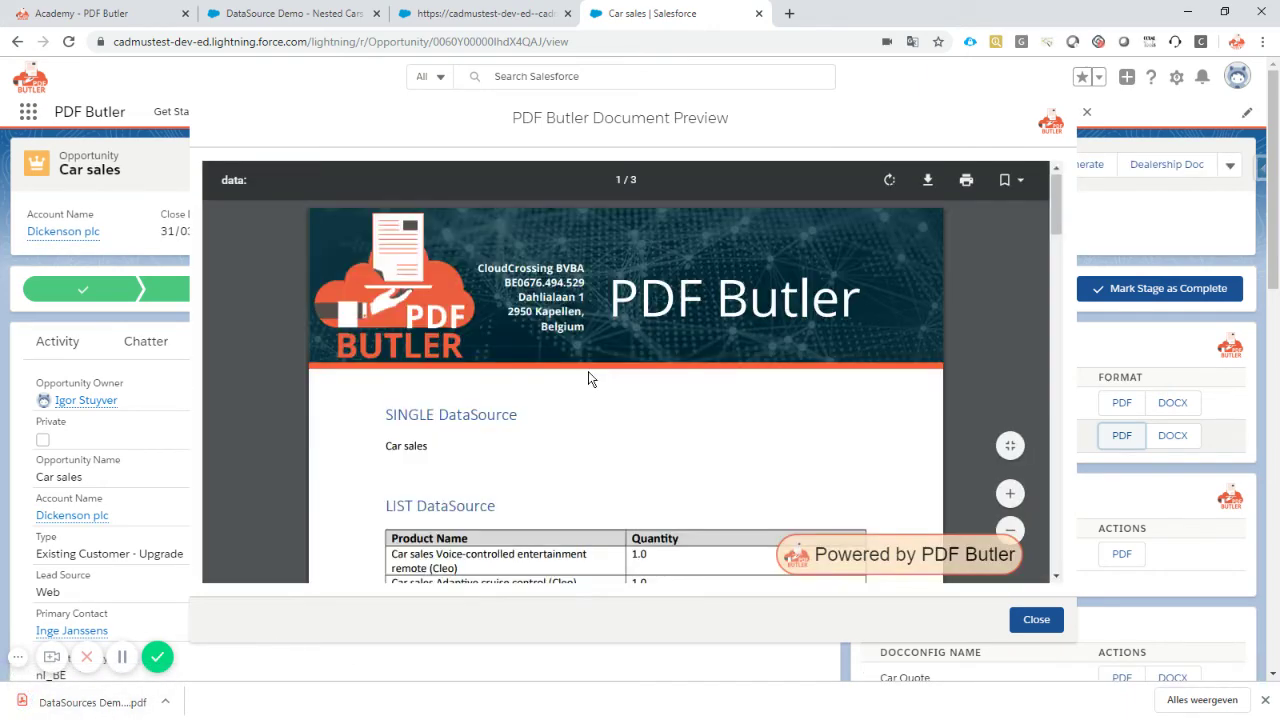
pyautogui.scroll(-15, 588, 378)
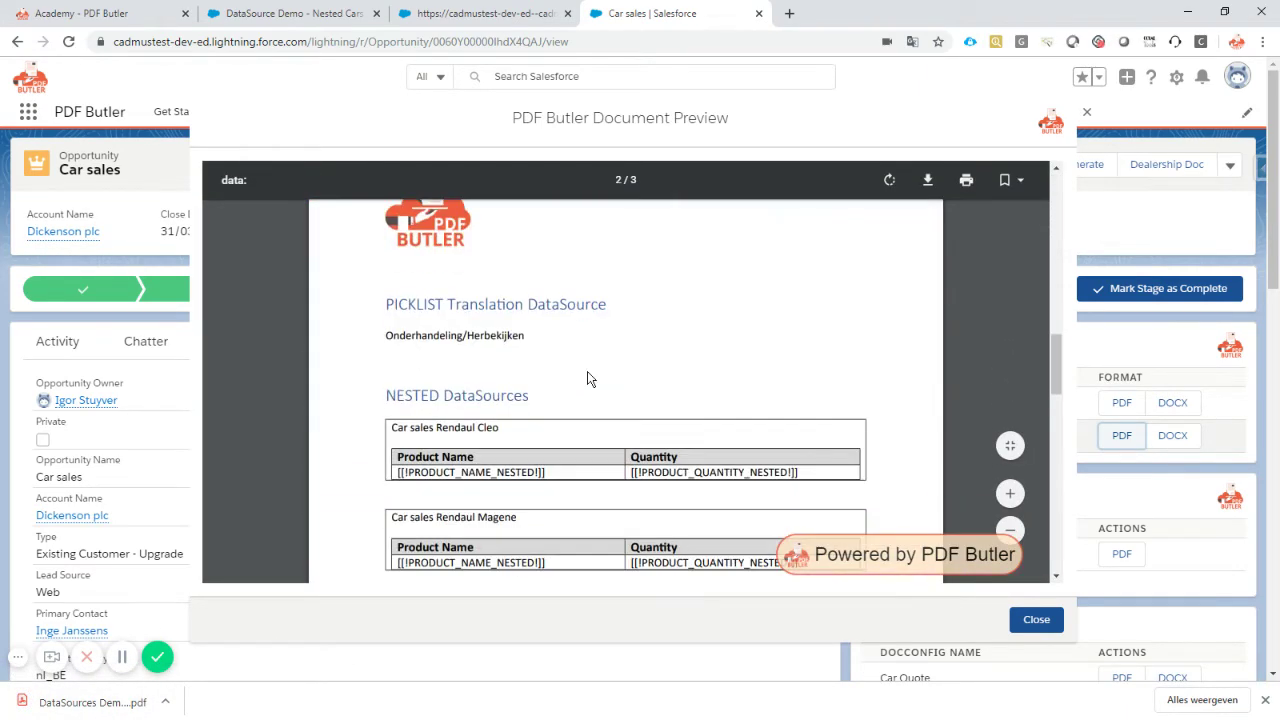
pyautogui.scroll(-3, 589, 378)
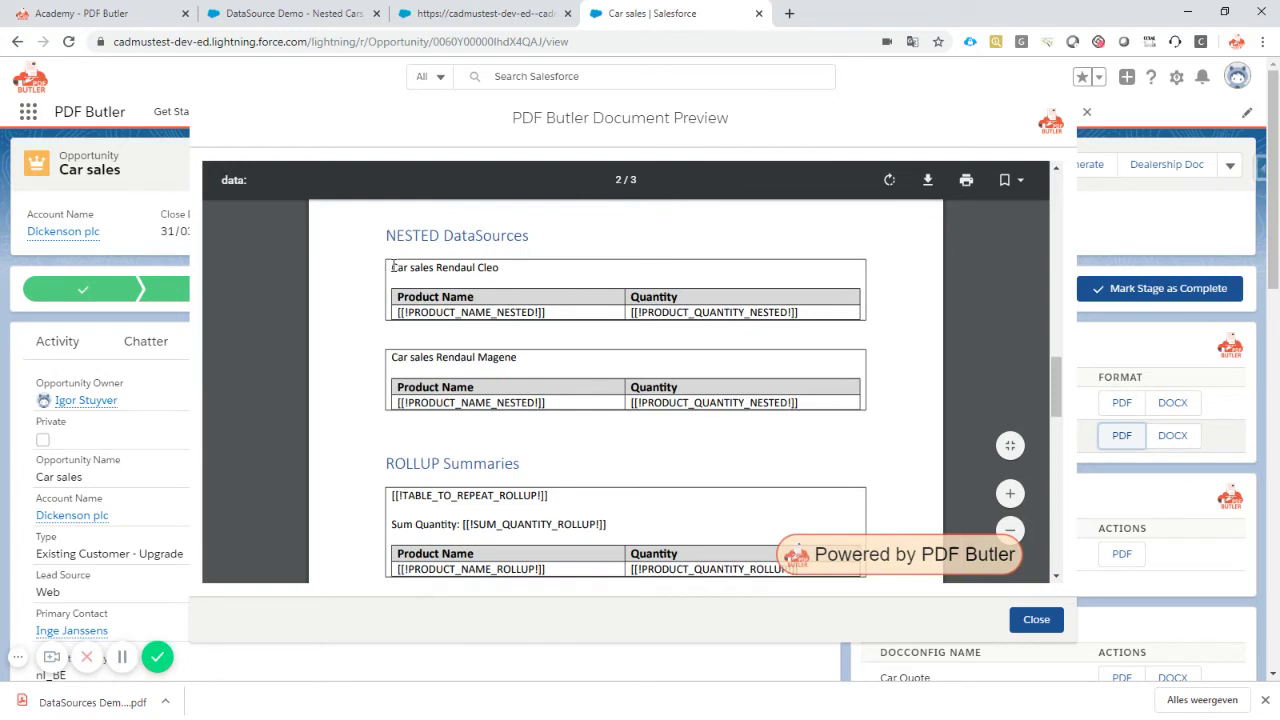
pyautogui.moveTo(392, 267); pyautogui.dragTo(573, 313)
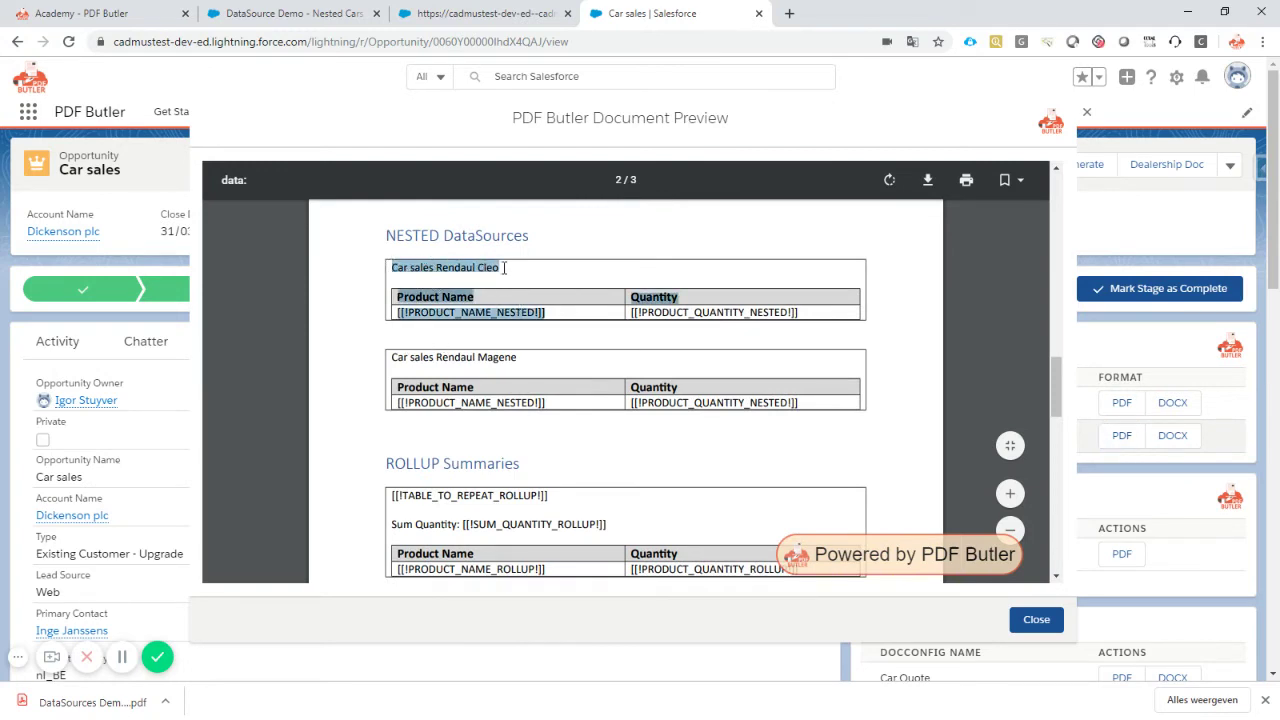
pyautogui.click(491, 358)
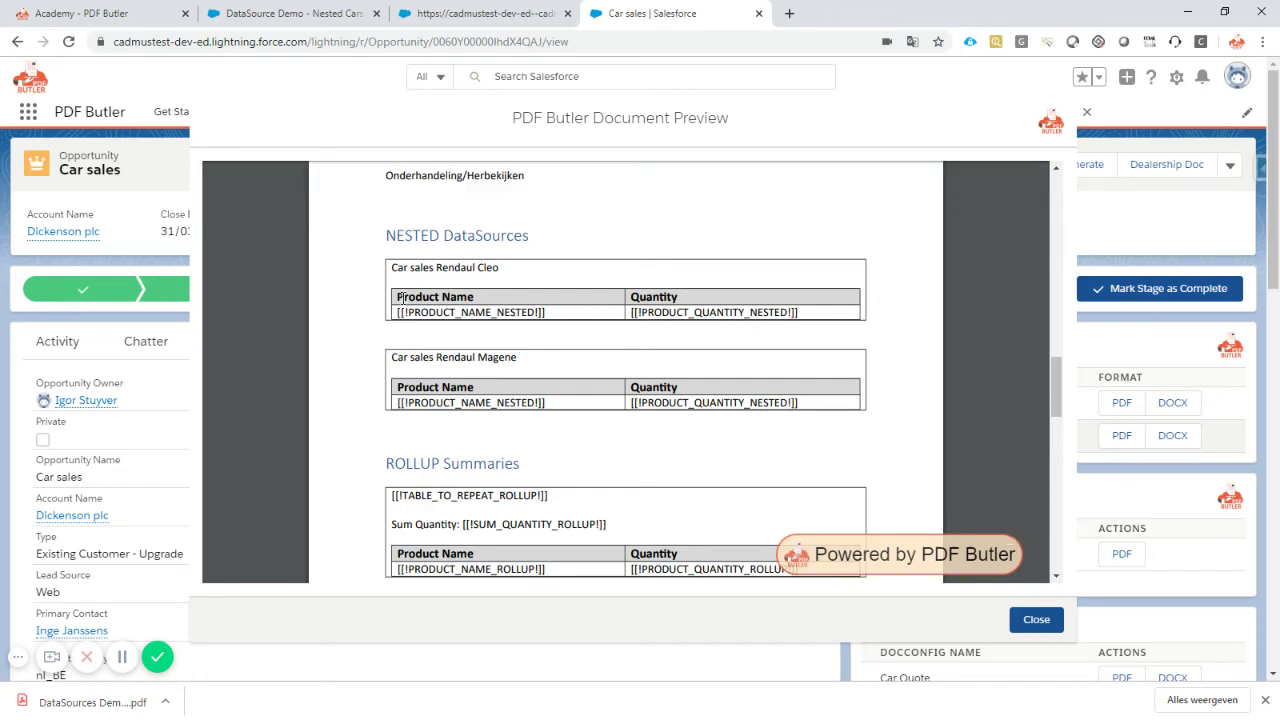
pyautogui.moveTo(408, 314); pyautogui.dragTo(803, 322)
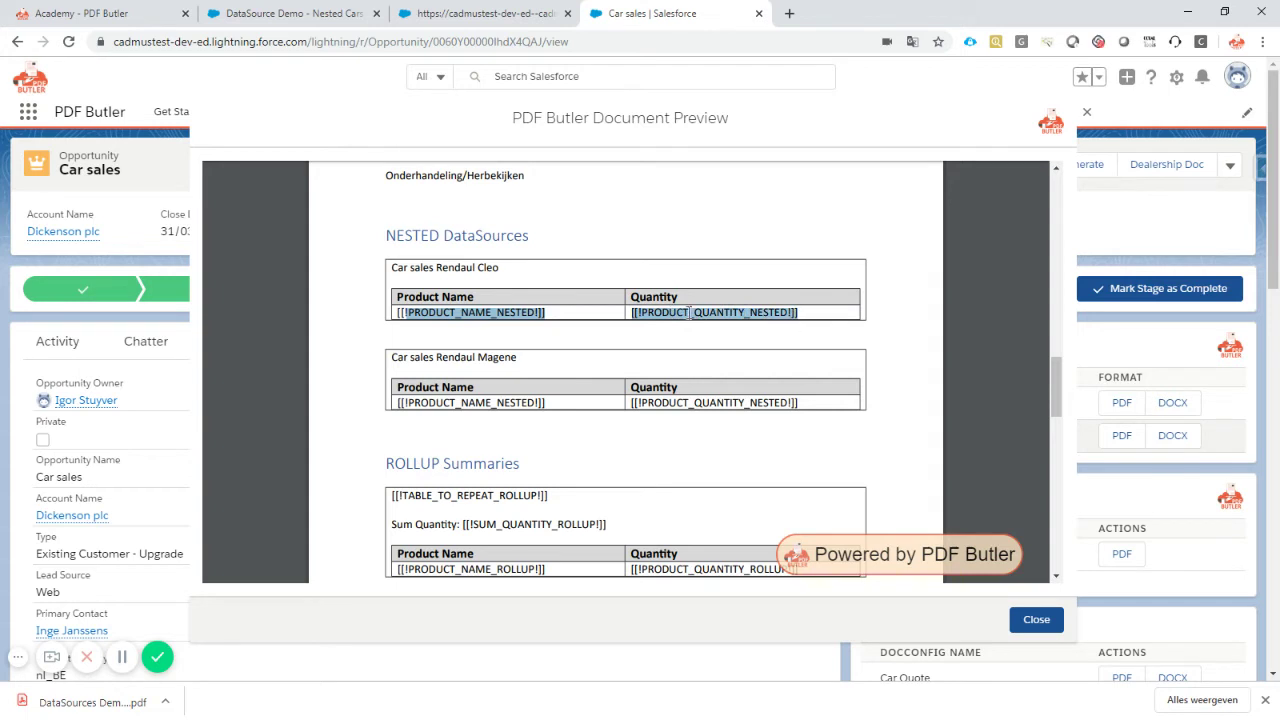
pyautogui.moveTo(400, 268); pyautogui.dragTo(523, 277)
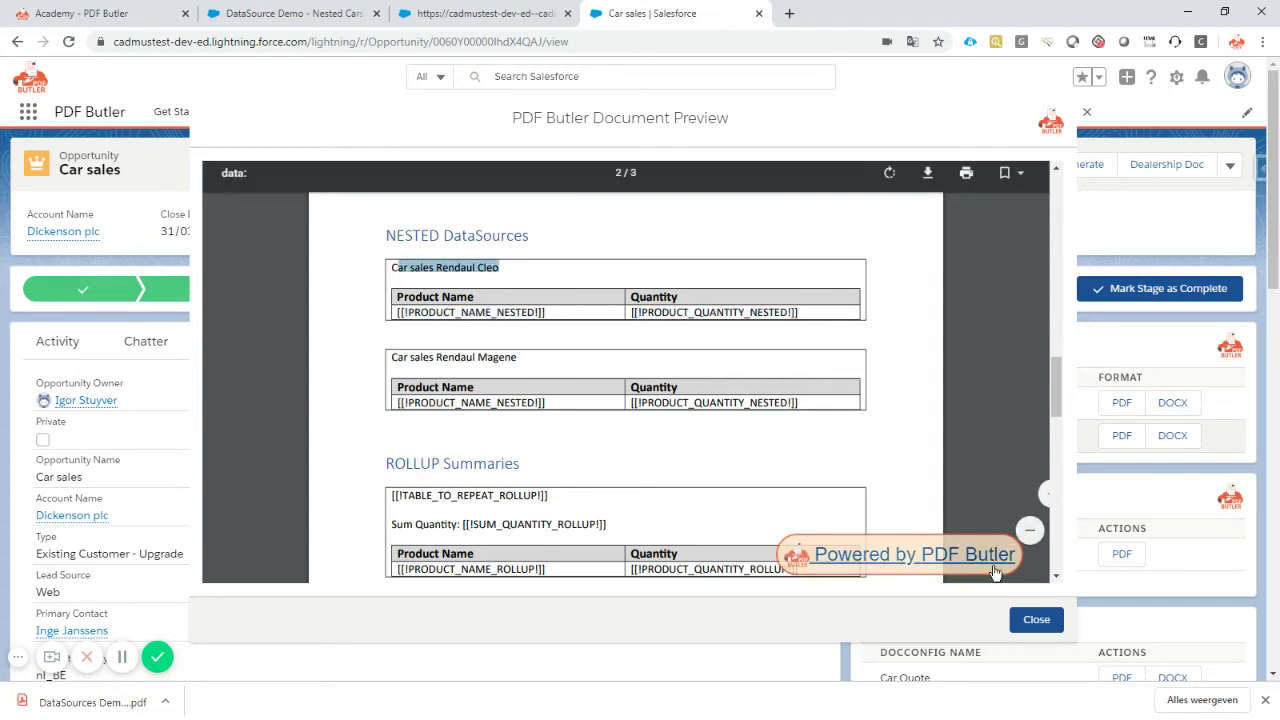
pyautogui.click(1036, 620)
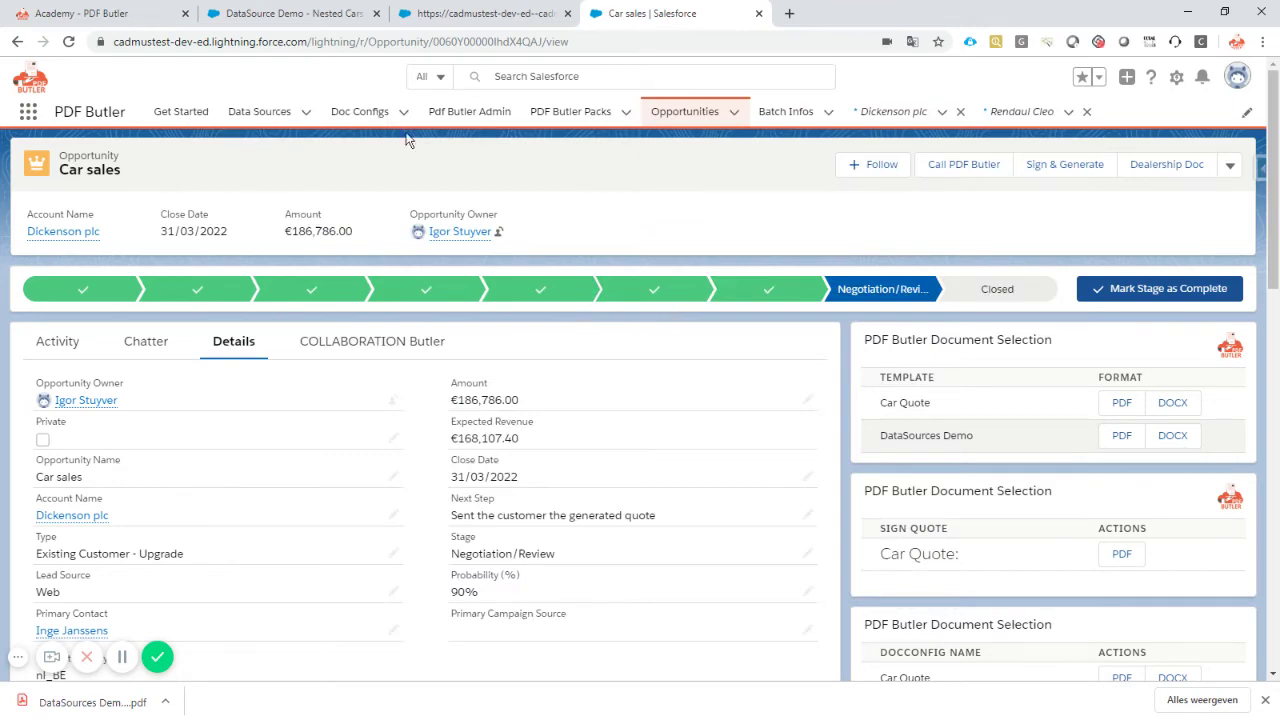
# Step: Start a new SOQL child data source under Nested Cars
pyautogui.click(274, 16)
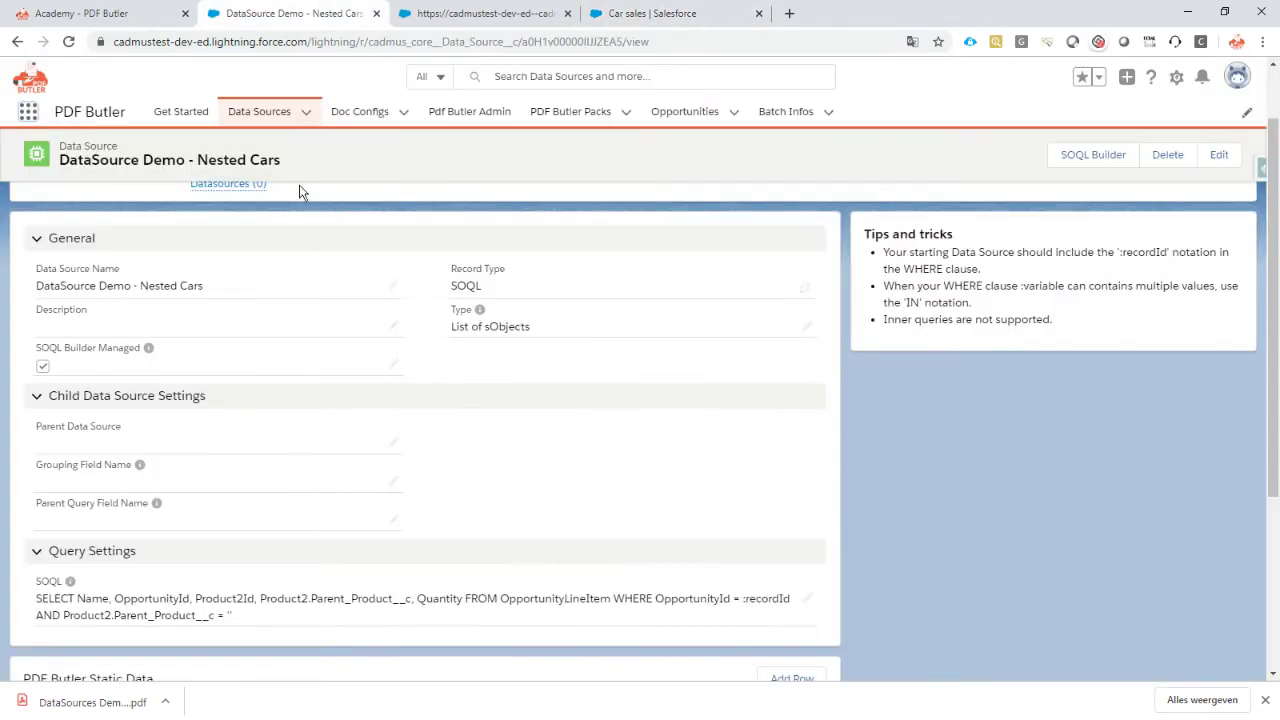
pyautogui.scroll(1, 237, 224)
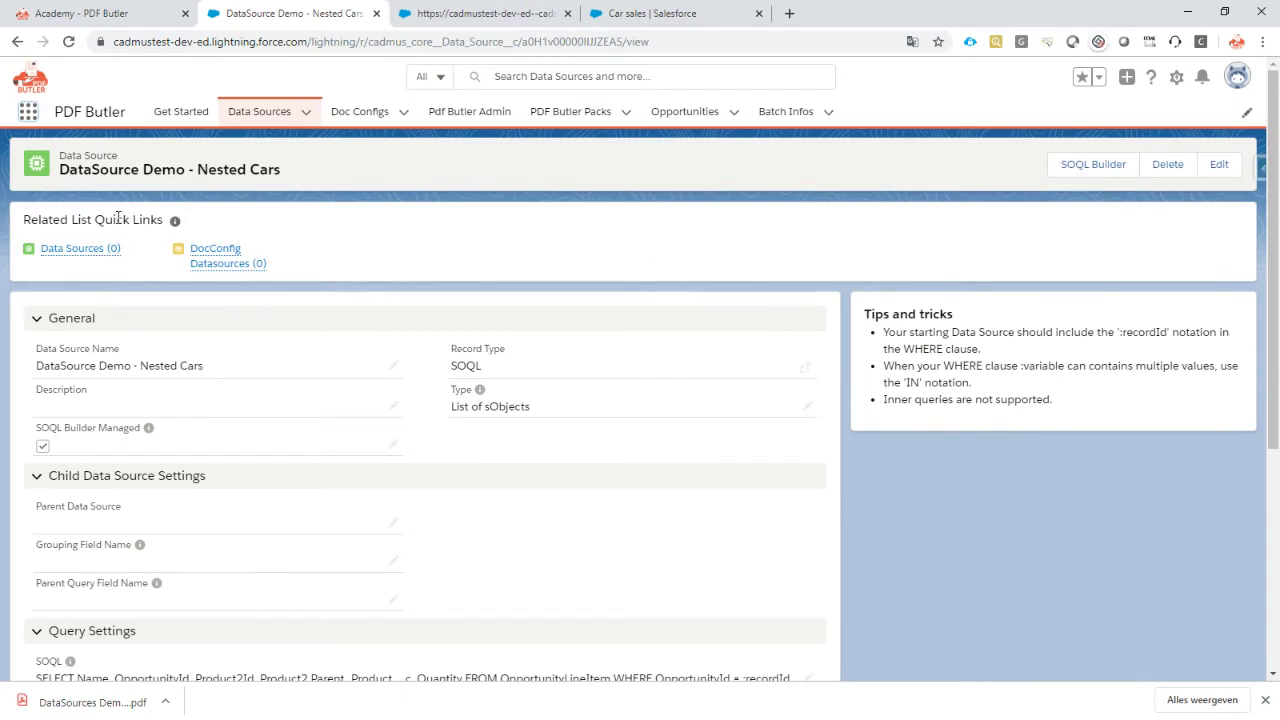
pyautogui.moveTo(199, 167); pyautogui.dragTo(296, 167)
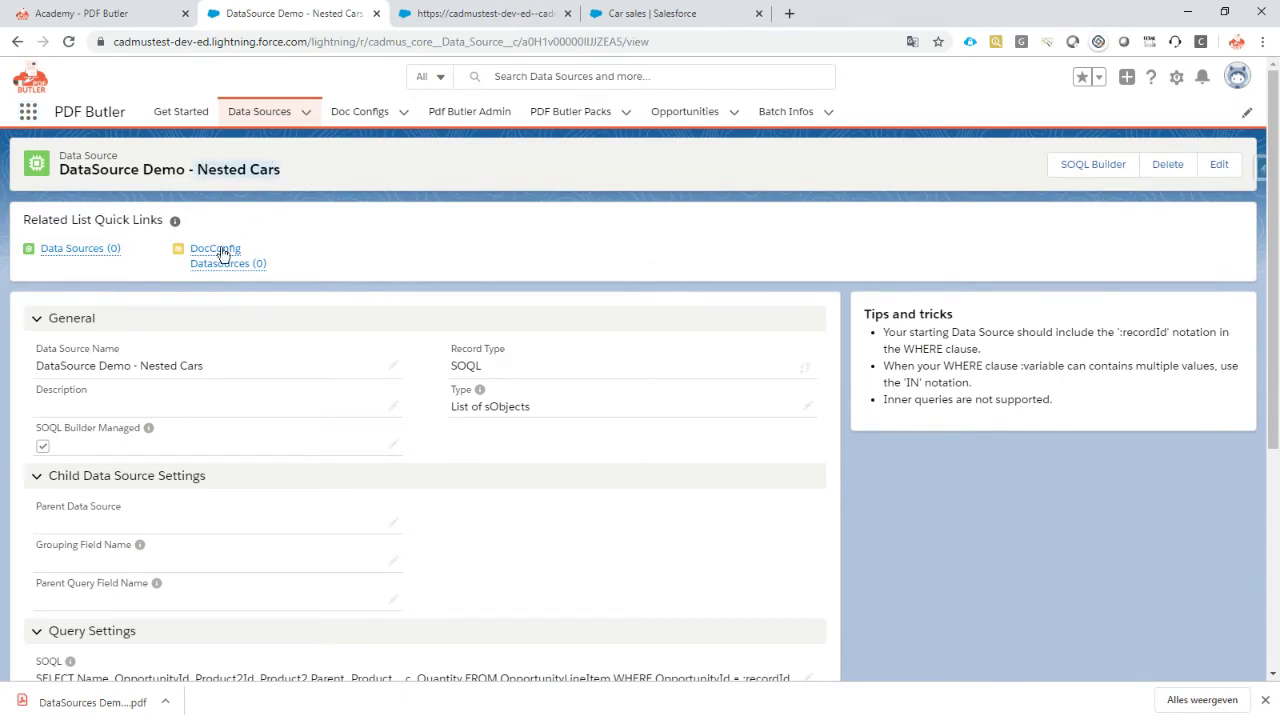
pyautogui.moveTo(101, 257)
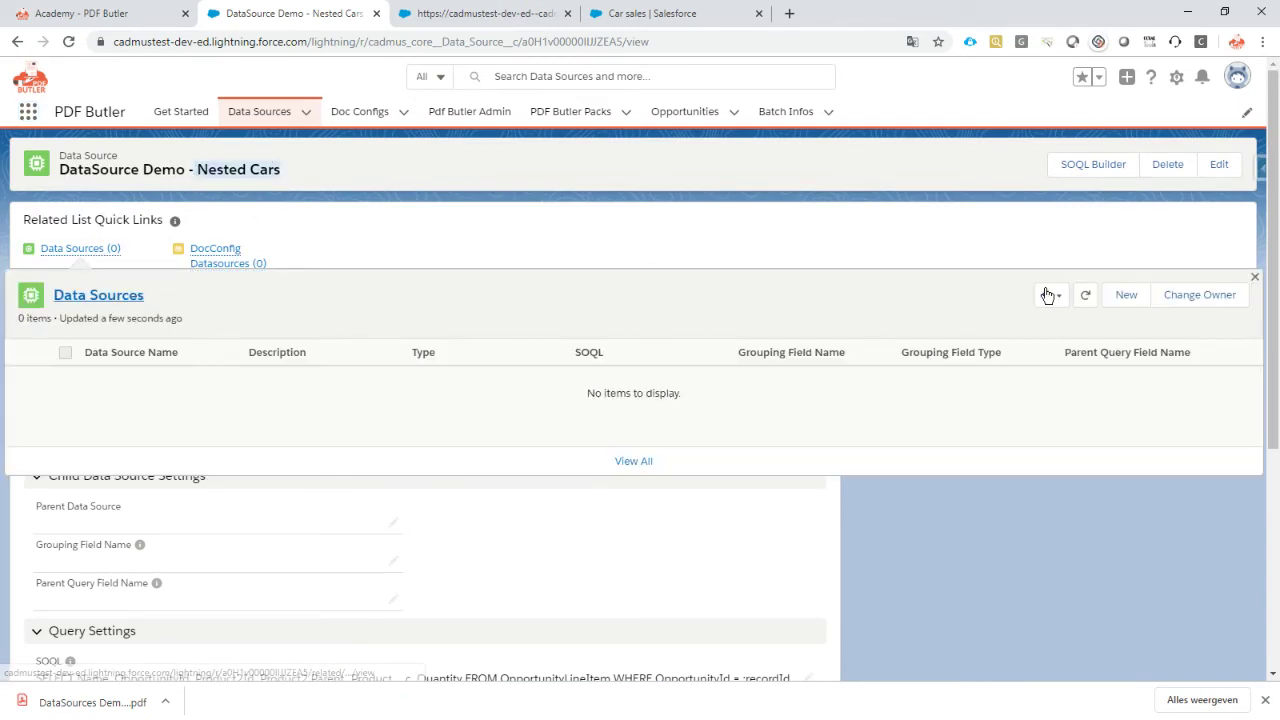
pyautogui.click(1125, 295)
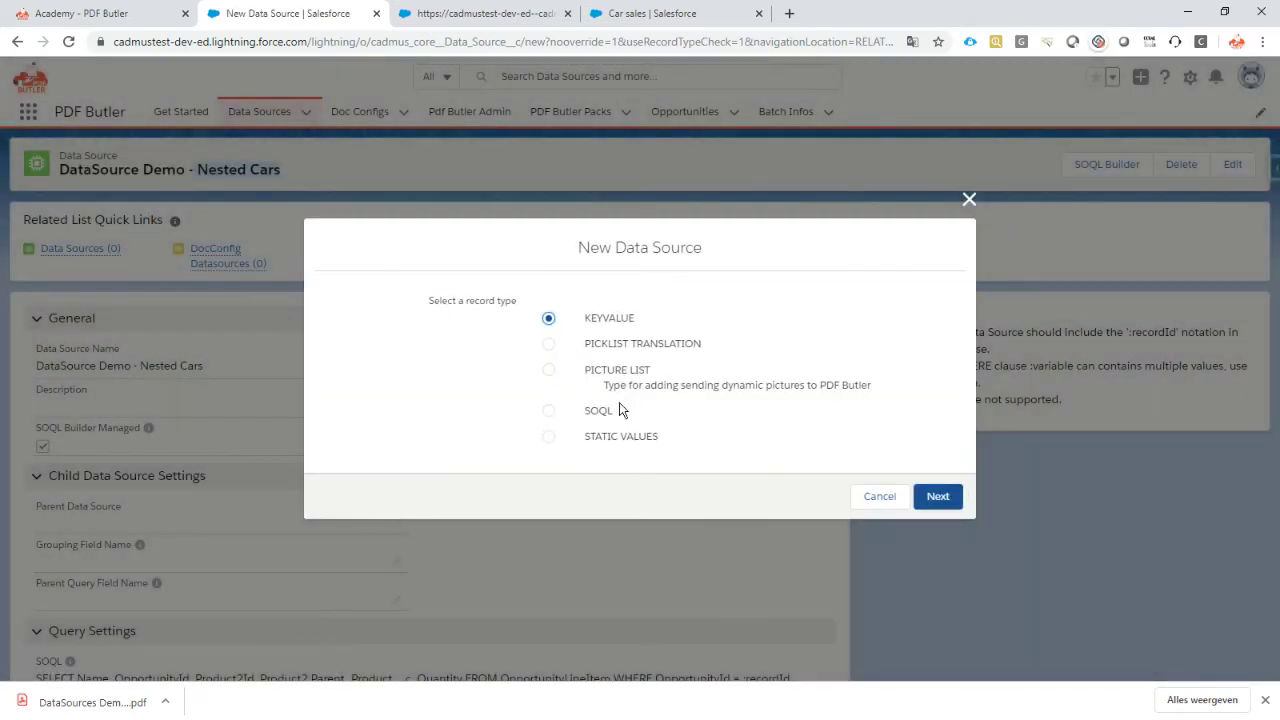
pyautogui.click(618, 408)
pyautogui.click(951, 507)
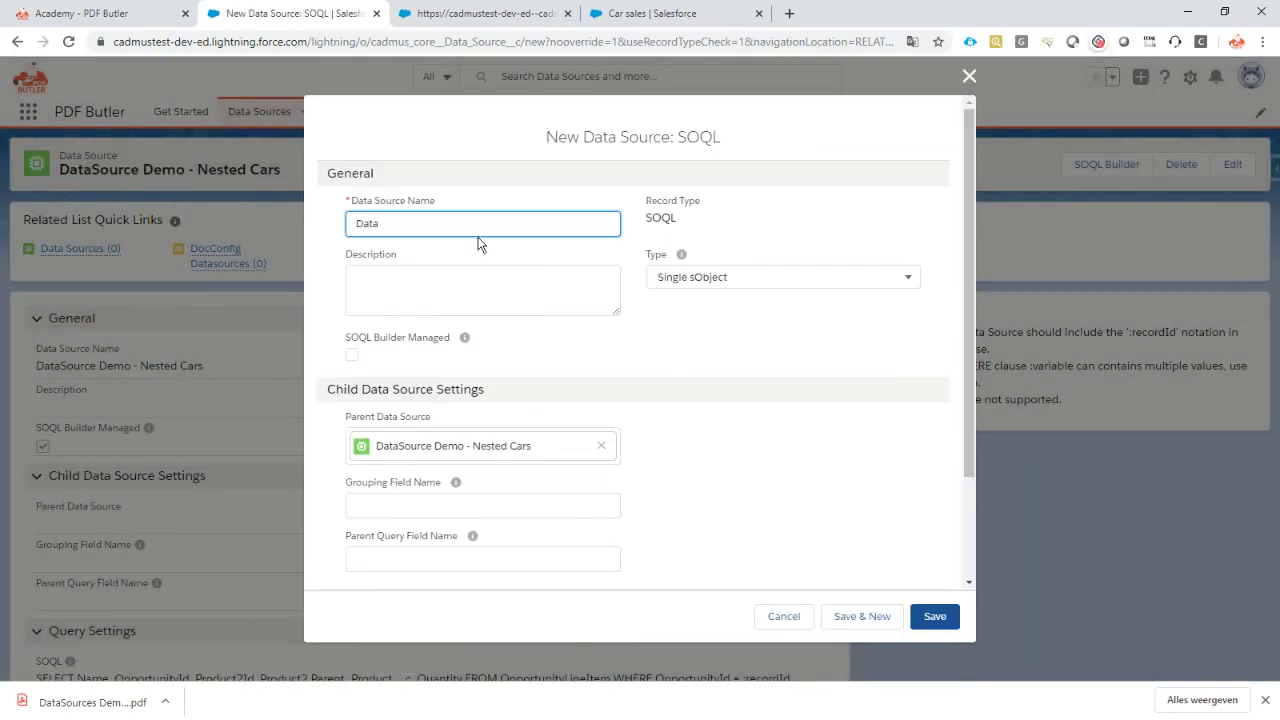
# Step: Name it 'DataSource Demo - Nested Options', set type List of sObjects, and save
pyautogui.write('DataSource Demo - Nested Options')
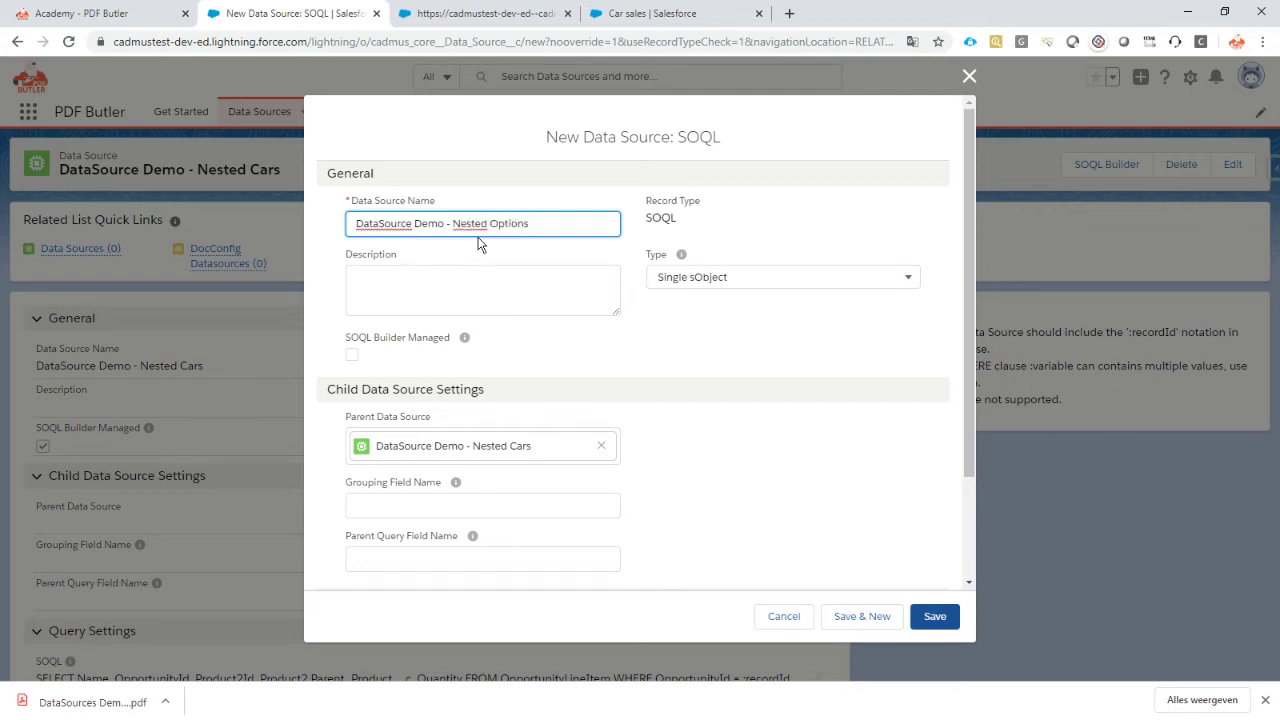
pyautogui.click(764, 280)
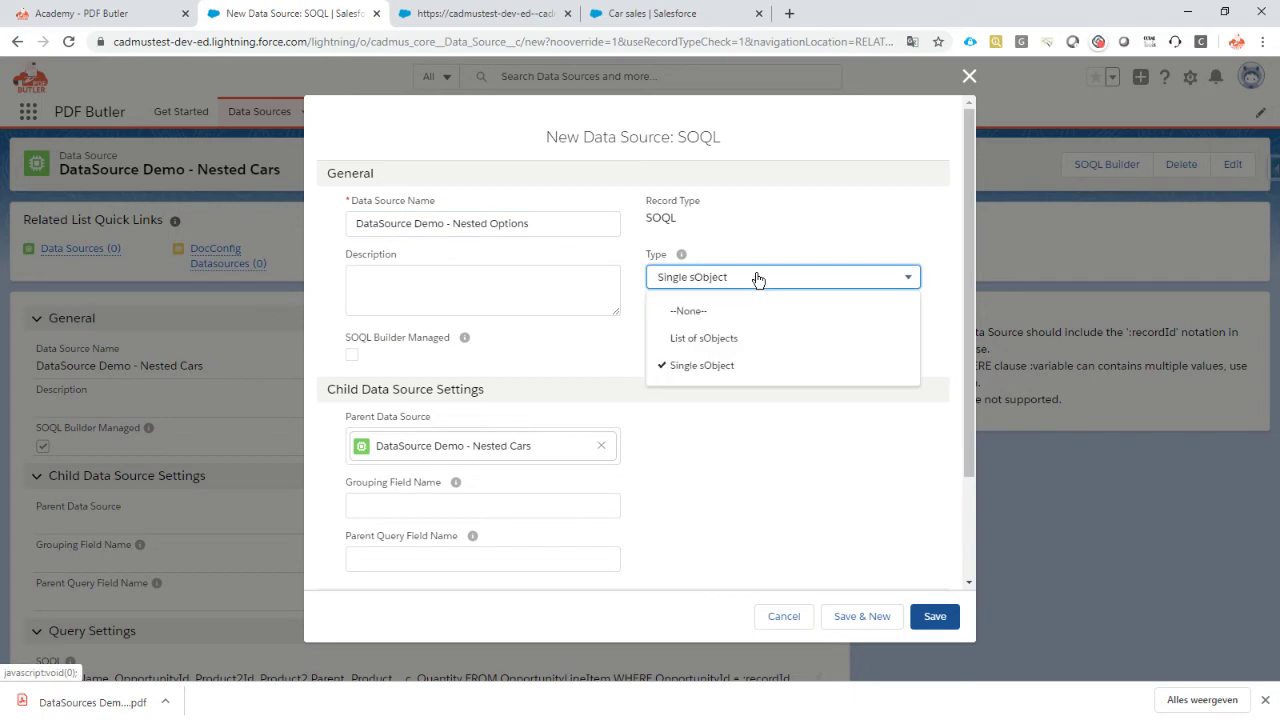
pyautogui.click(747, 340)
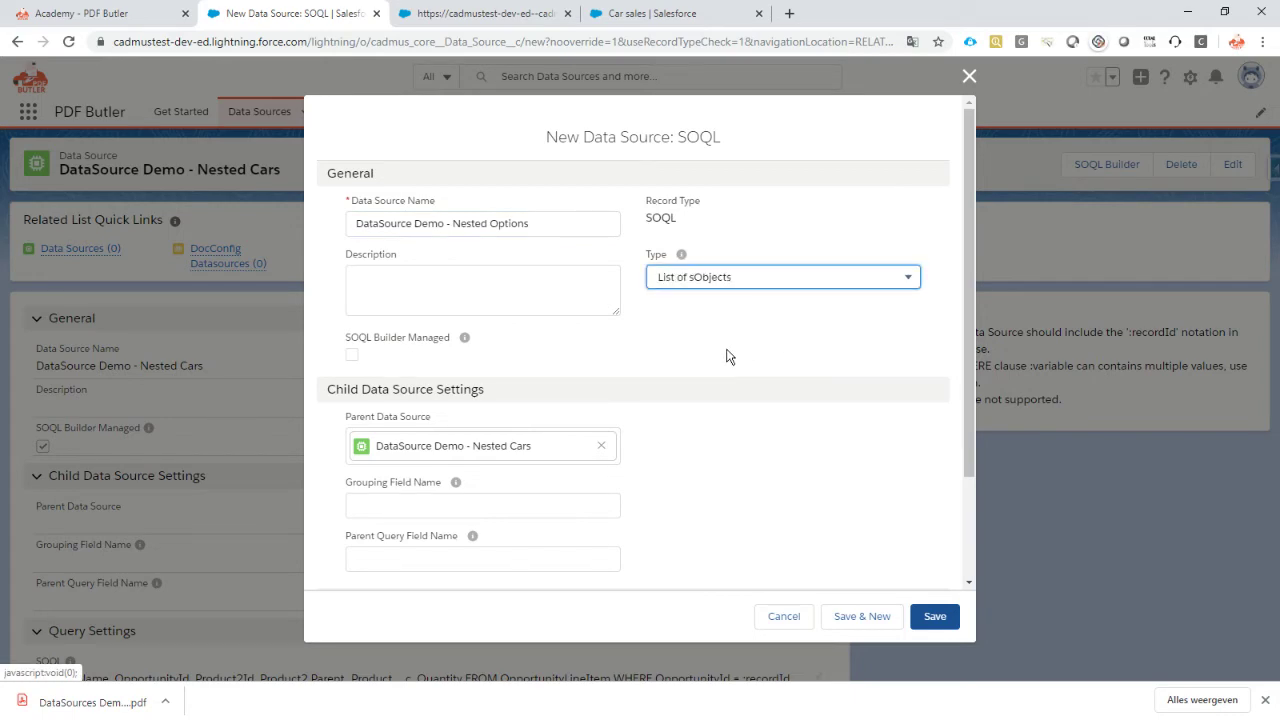
pyautogui.scroll(-1, 729, 357)
pyautogui.click(937, 616)
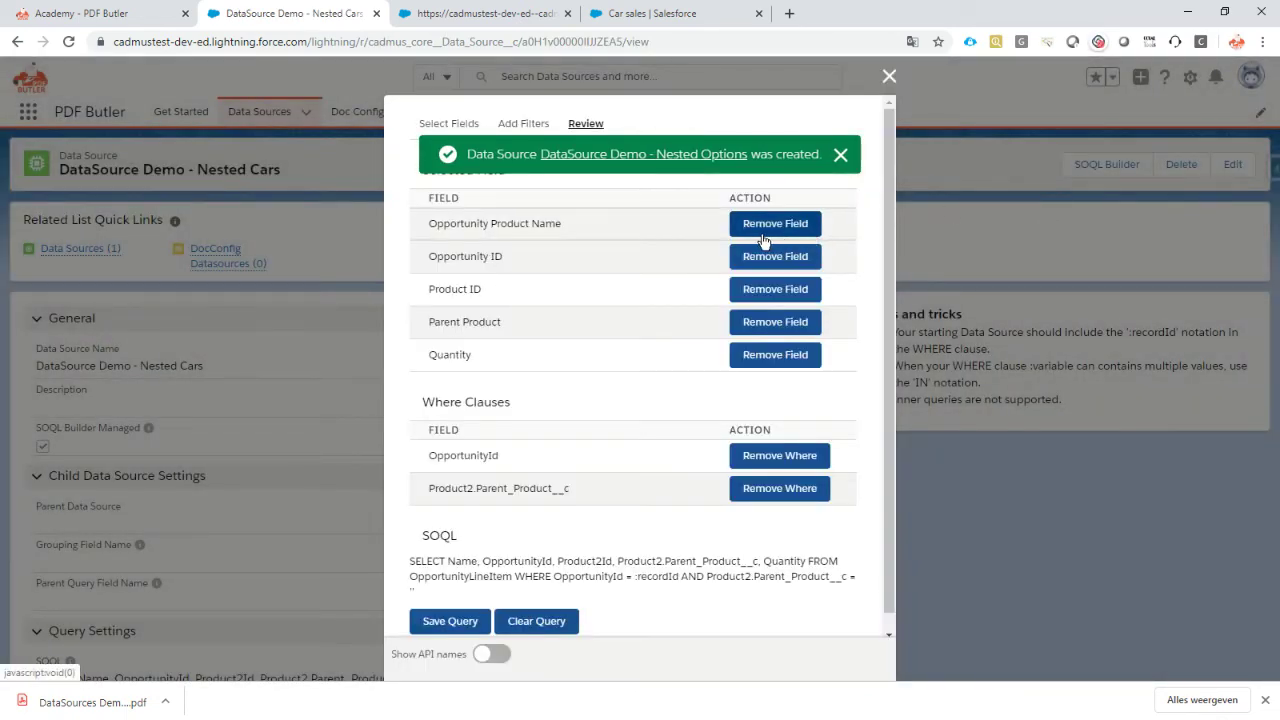
pyautogui.click(889, 76)
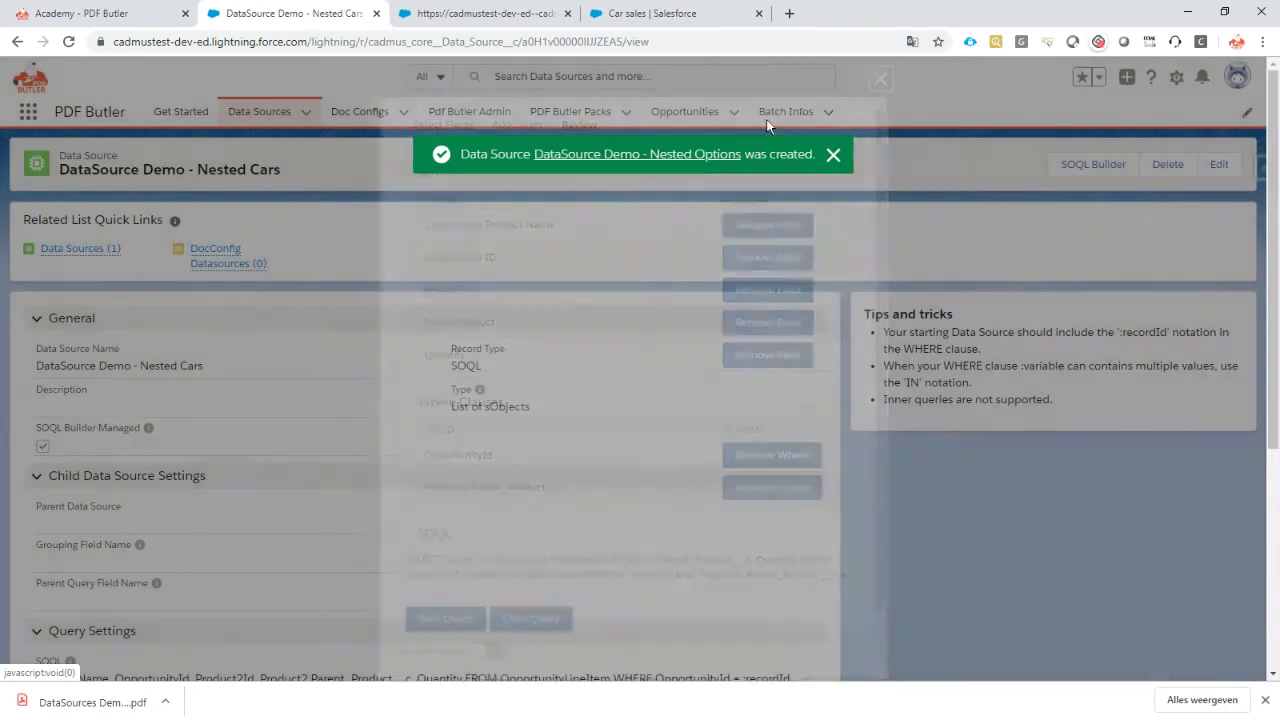
# Step: Open the new Nested Options record and base its query on Opportunity Product
pyautogui.click(609, 156)
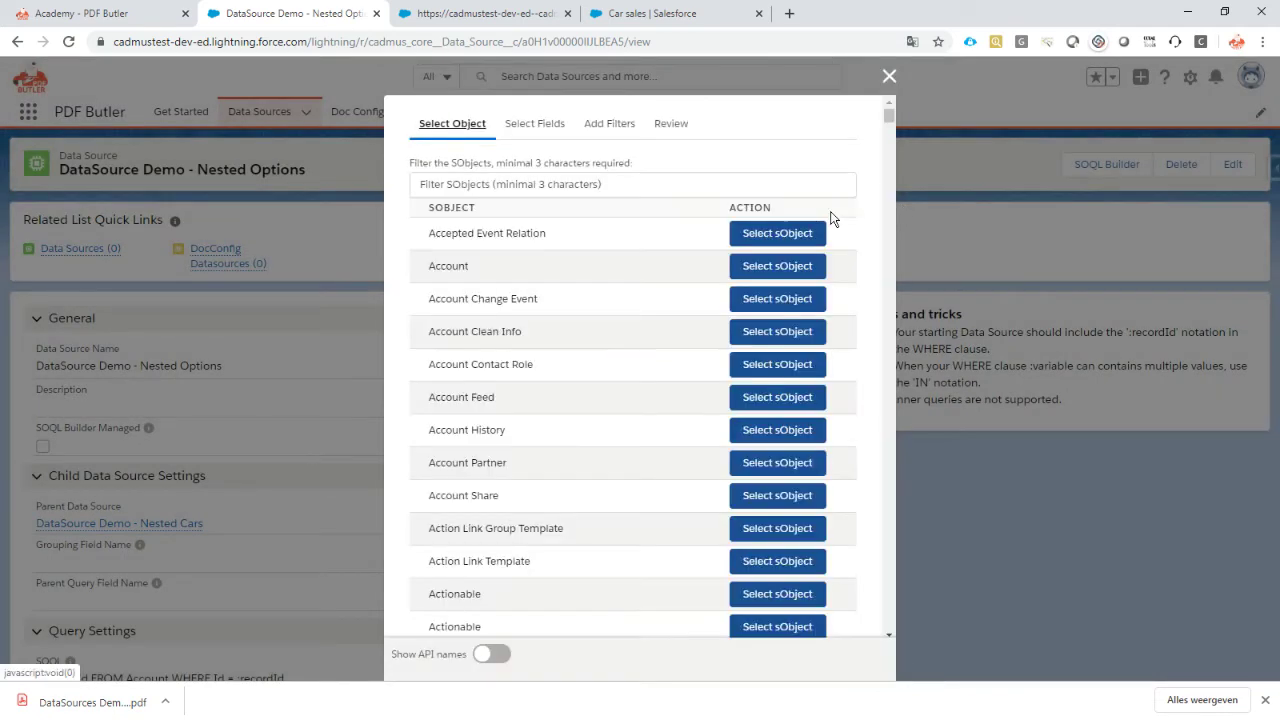
pyautogui.click(737, 189)
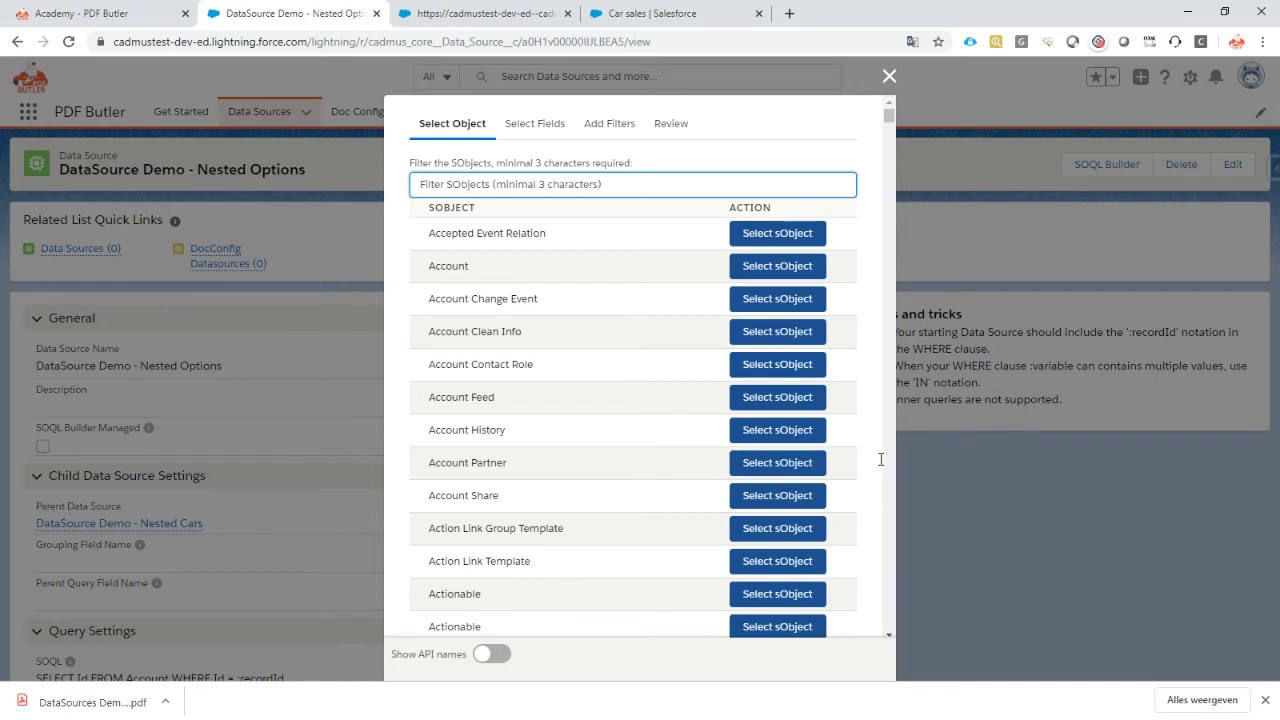
pyautogui.write('opp')
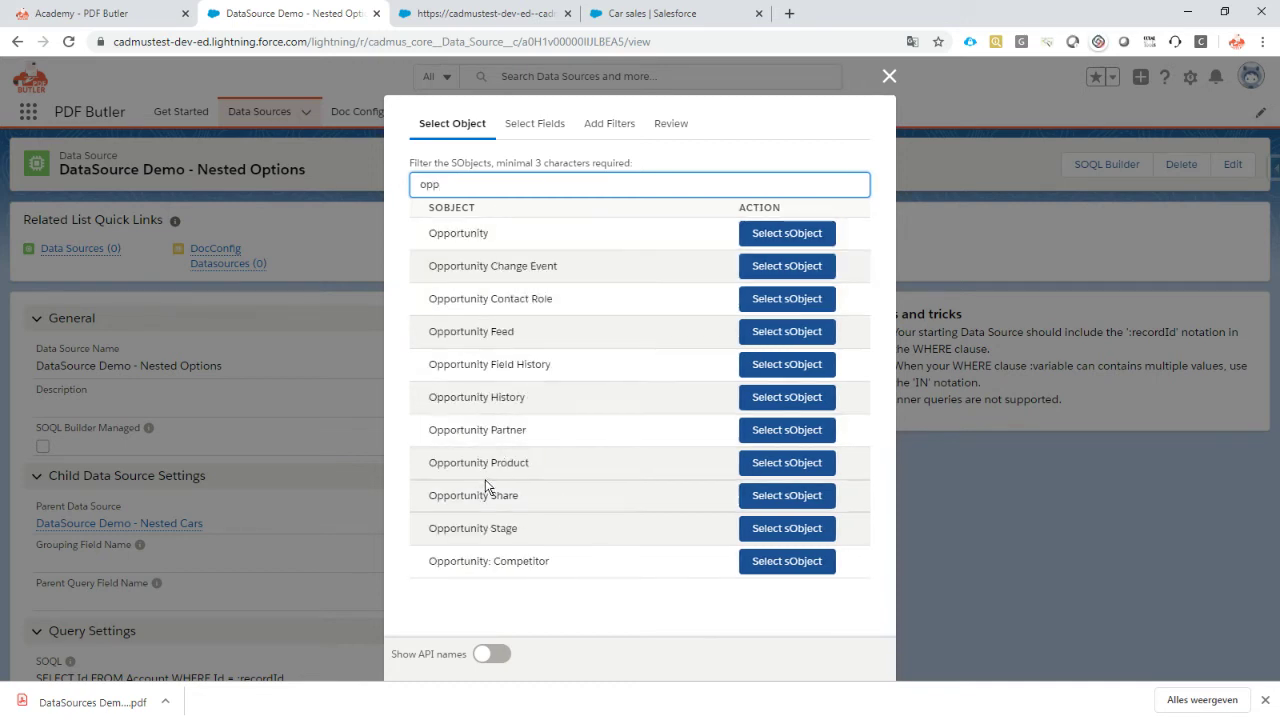
pyautogui.click(786, 463)
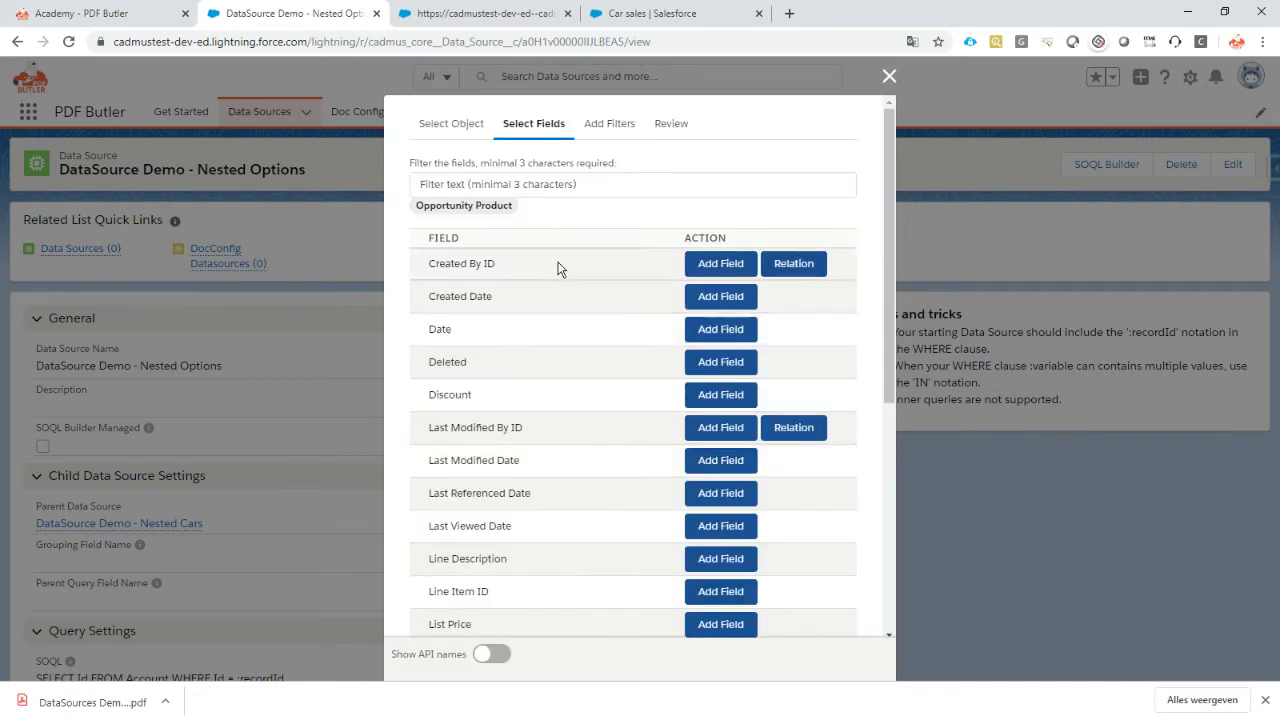
# Step: Add Opportunity ID, Opportunity Product Name and Quantity fields to the query
pyautogui.click(479, 186)
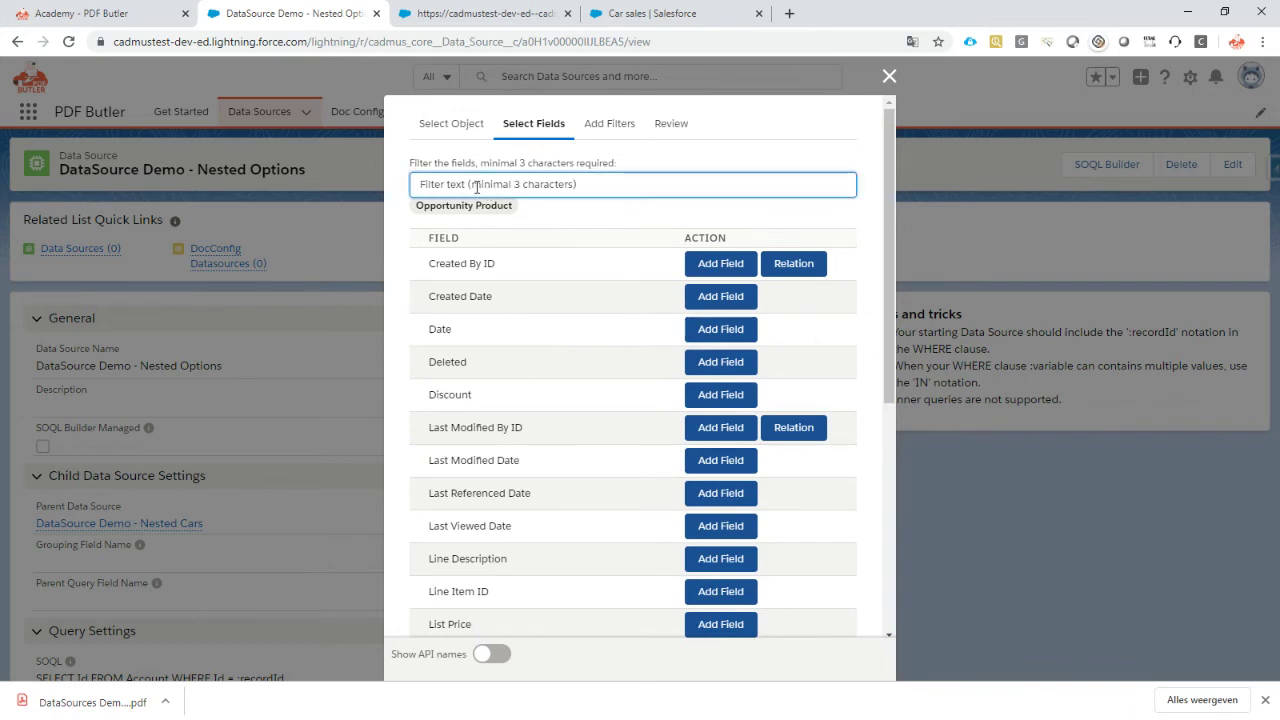
pyautogui.write('opp')
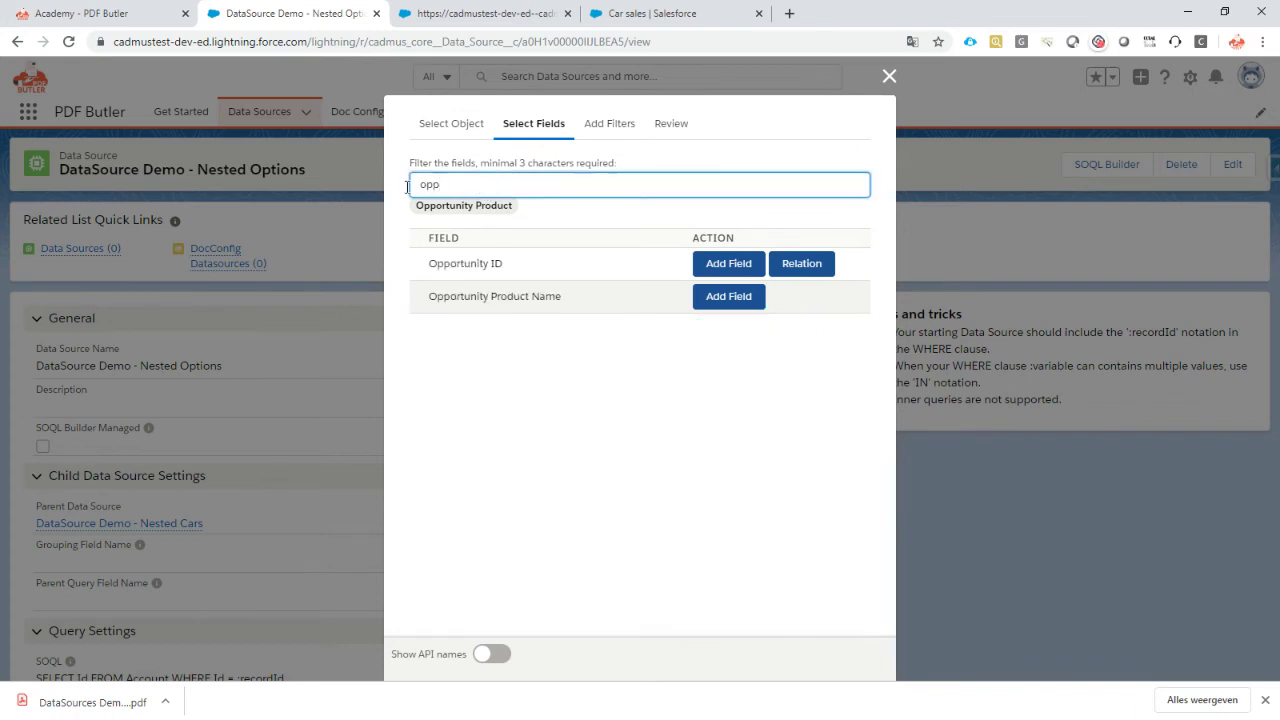
pyautogui.click(709, 266)
pyautogui.doubleClick(458, 180)
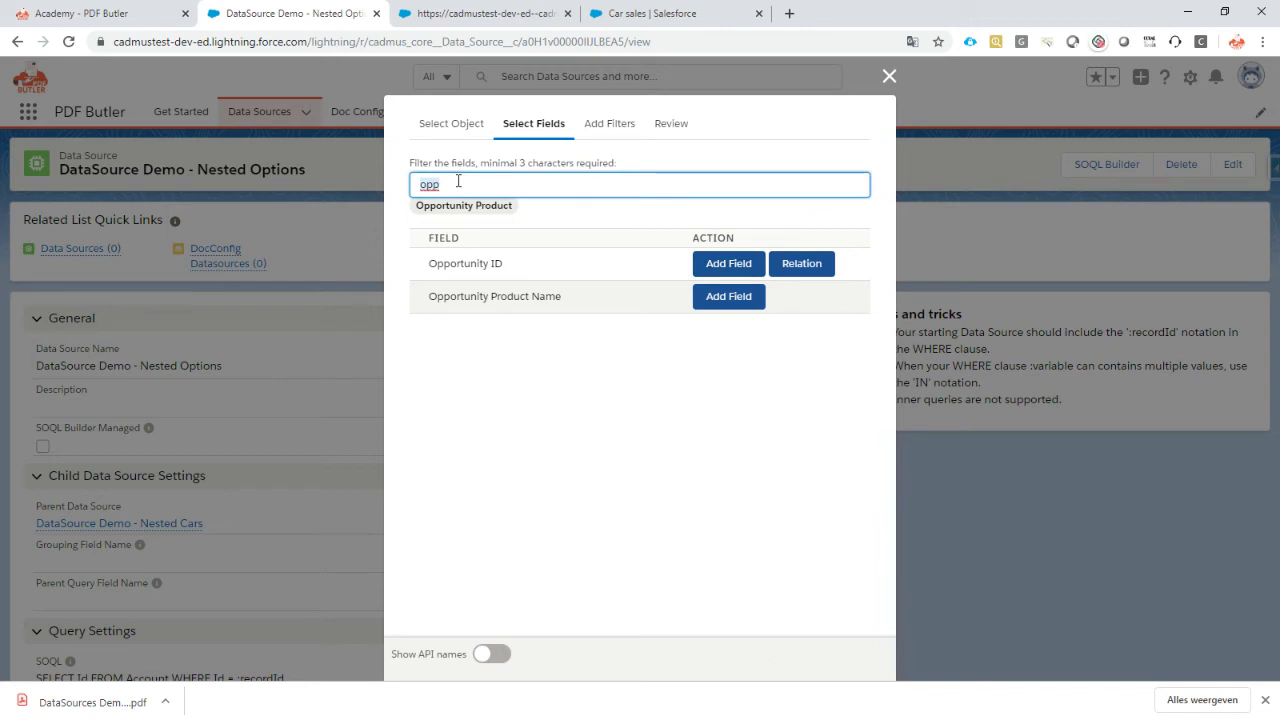
pyautogui.click(737, 300)
pyautogui.click(468, 184)
pyautogui.write('quant')
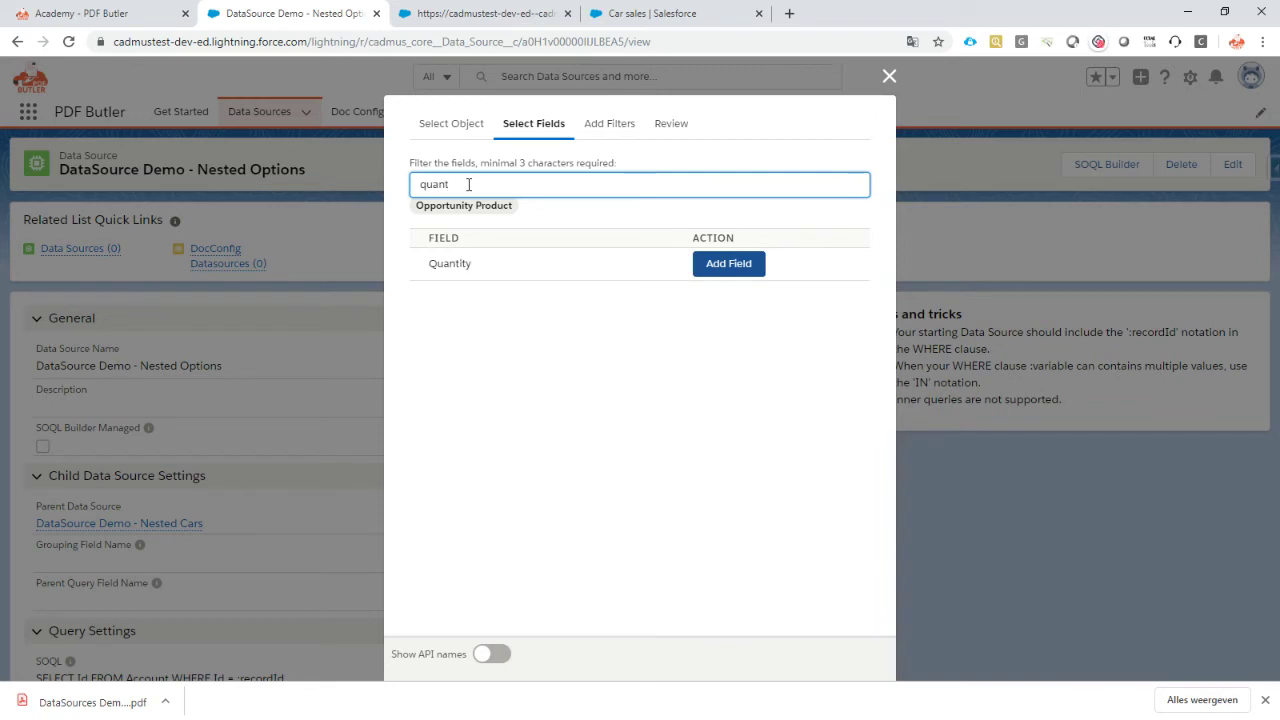
pyautogui.click(737, 263)
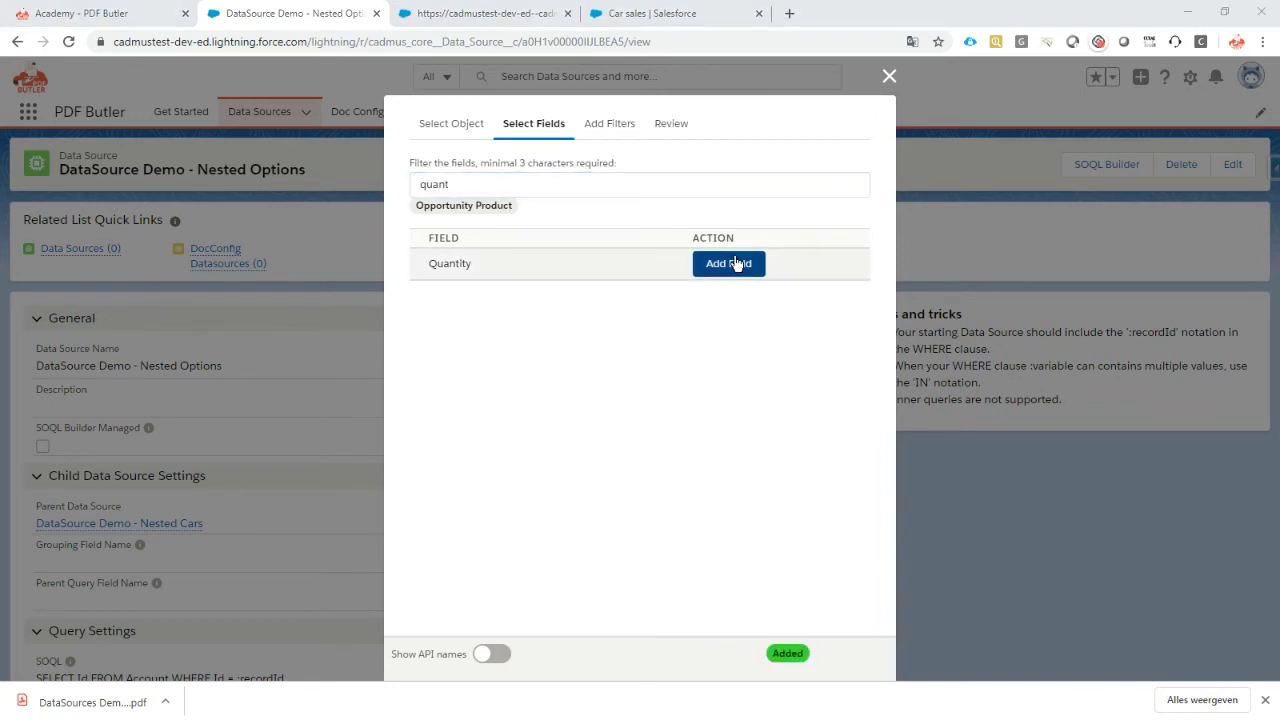
pyautogui.hotkey('alt', 'Tab')
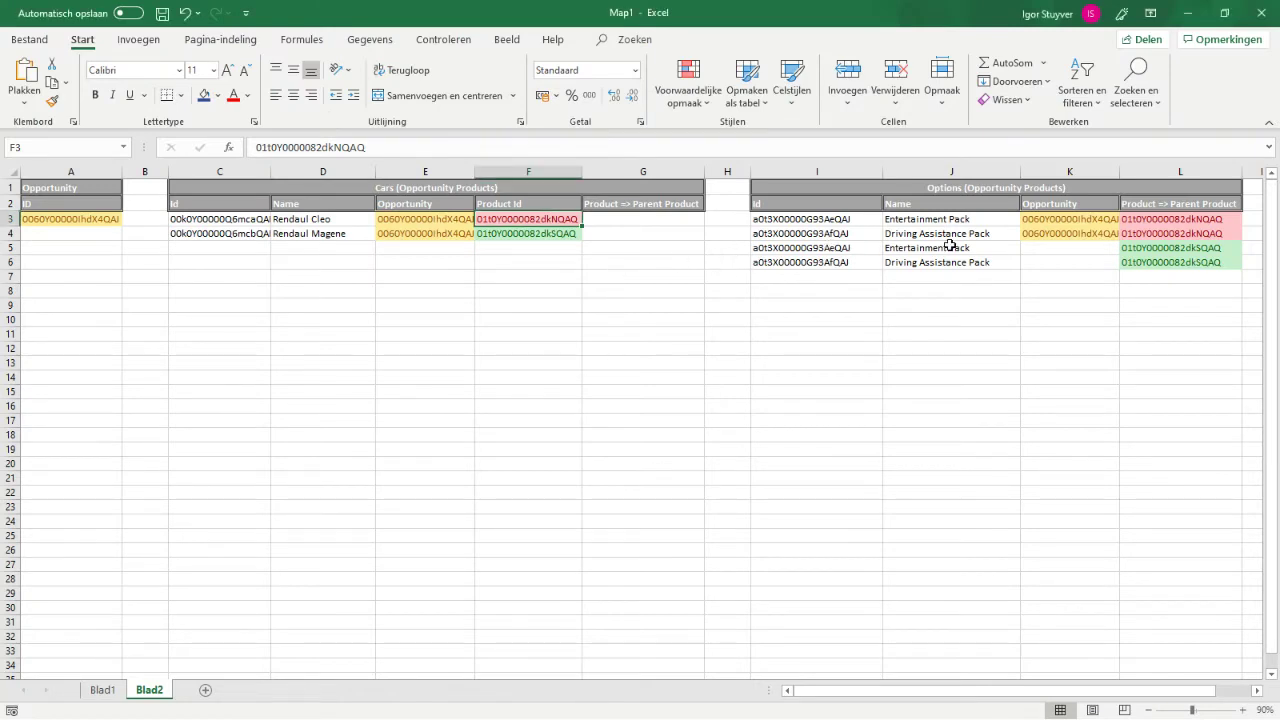
# Step: Review the options' parent product IDs in Excel cells L3:L6, then return to Salesforce
pyautogui.click(1179, 205)
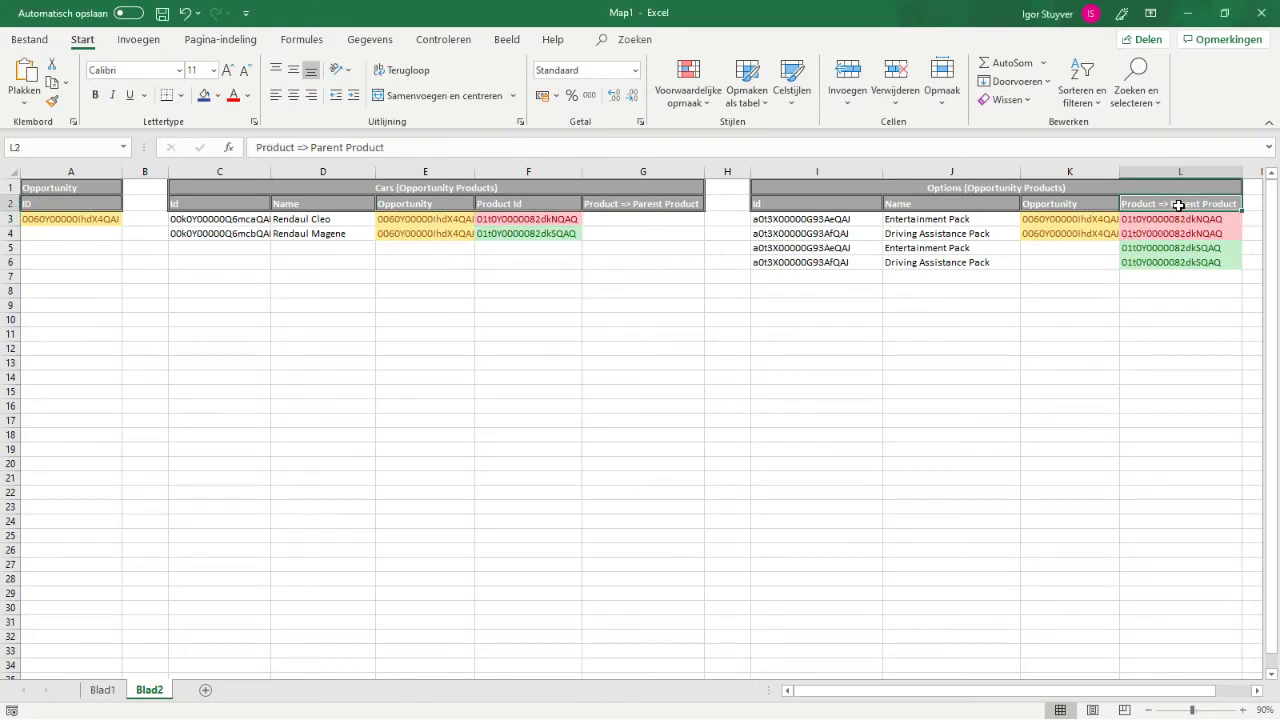
pyautogui.click(1176, 219)
pyautogui.keyDown('shift'); pyautogui.click(1174, 260); pyautogui.keyUp('shift')
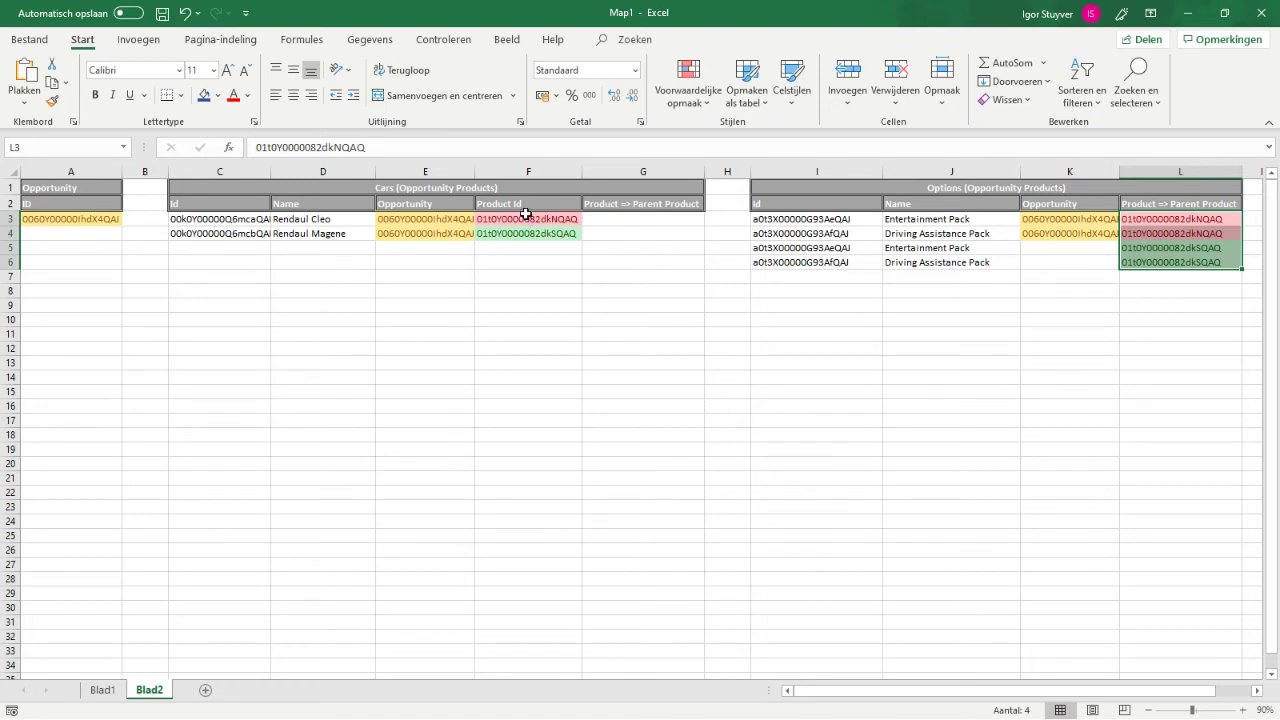
pyautogui.click(1149, 218)
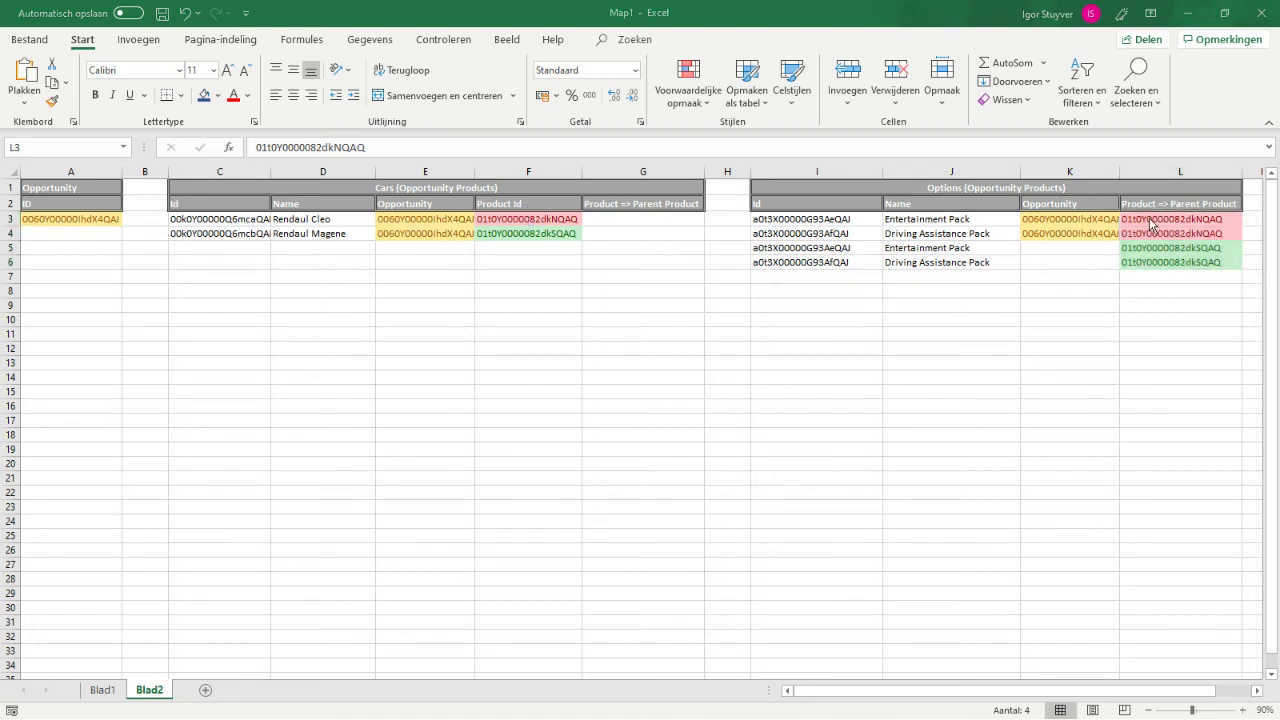
pyautogui.hotkey('alt', 'Tab')
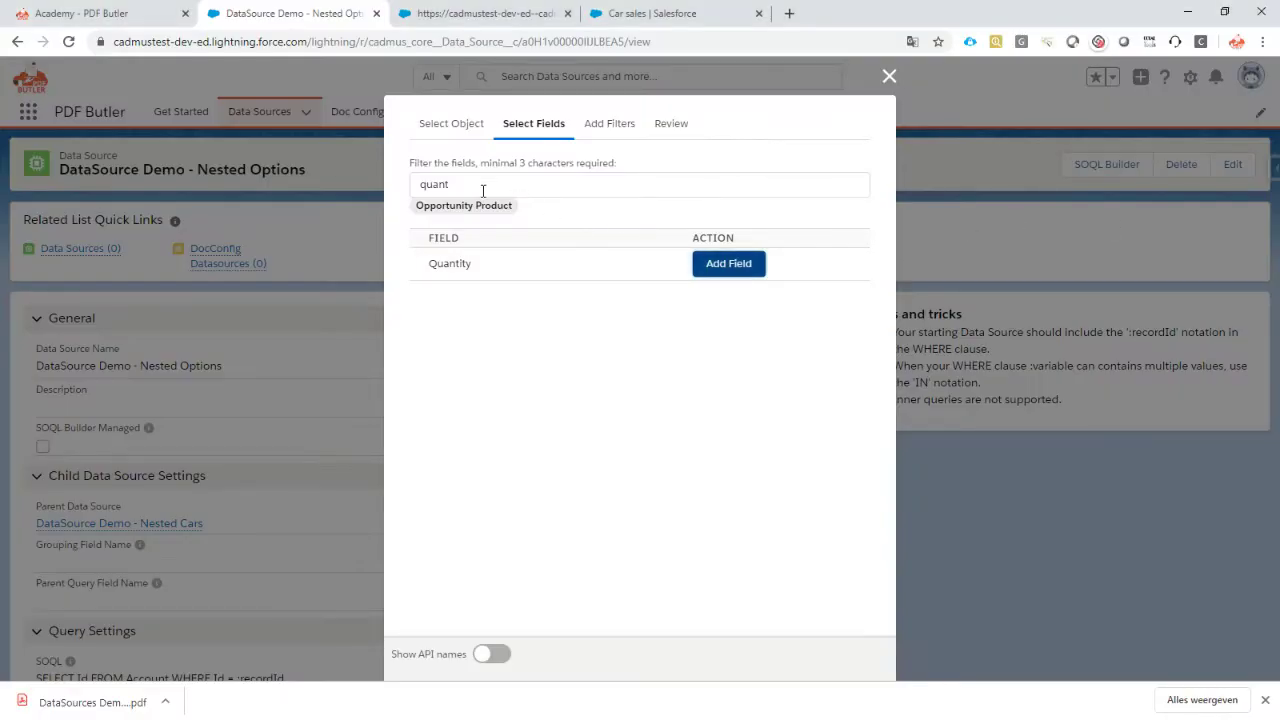
# Step: Through the Product ID relation, add the product's Parent Product field to the query
pyautogui.doubleClick(482, 188)
pyautogui.write('pro')
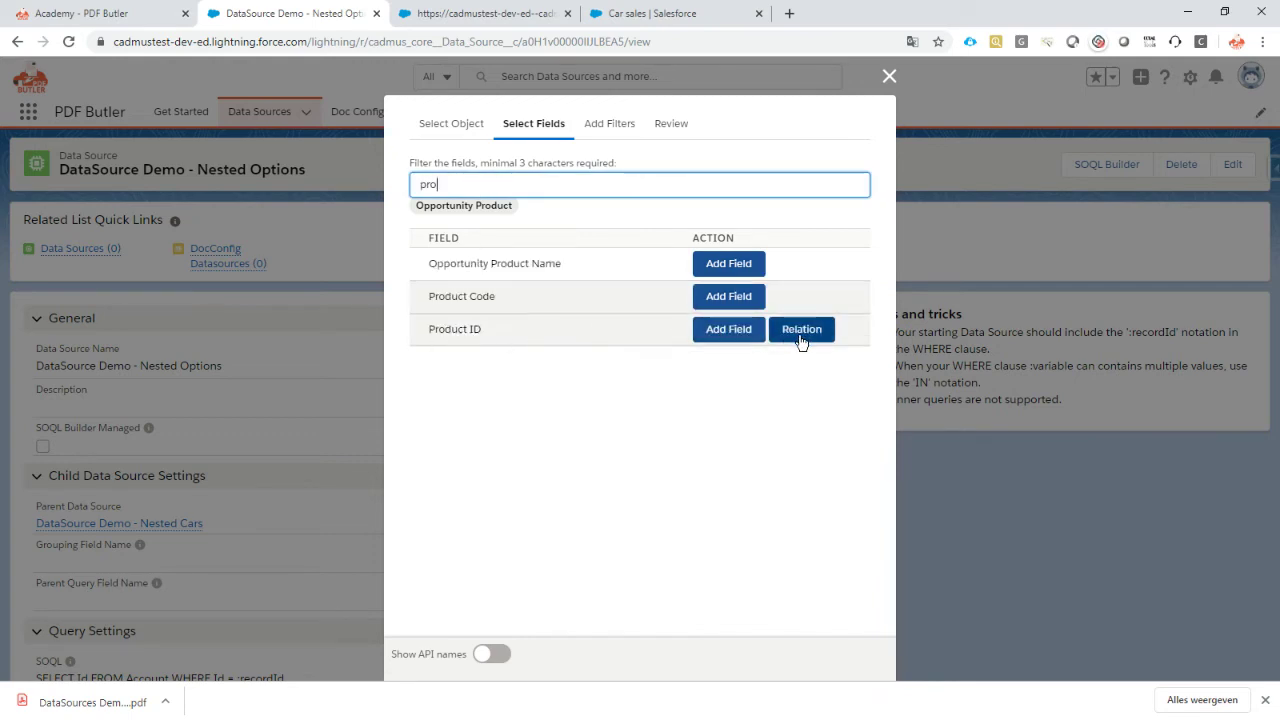
pyautogui.click(800, 337)
pyautogui.click(487, 187)
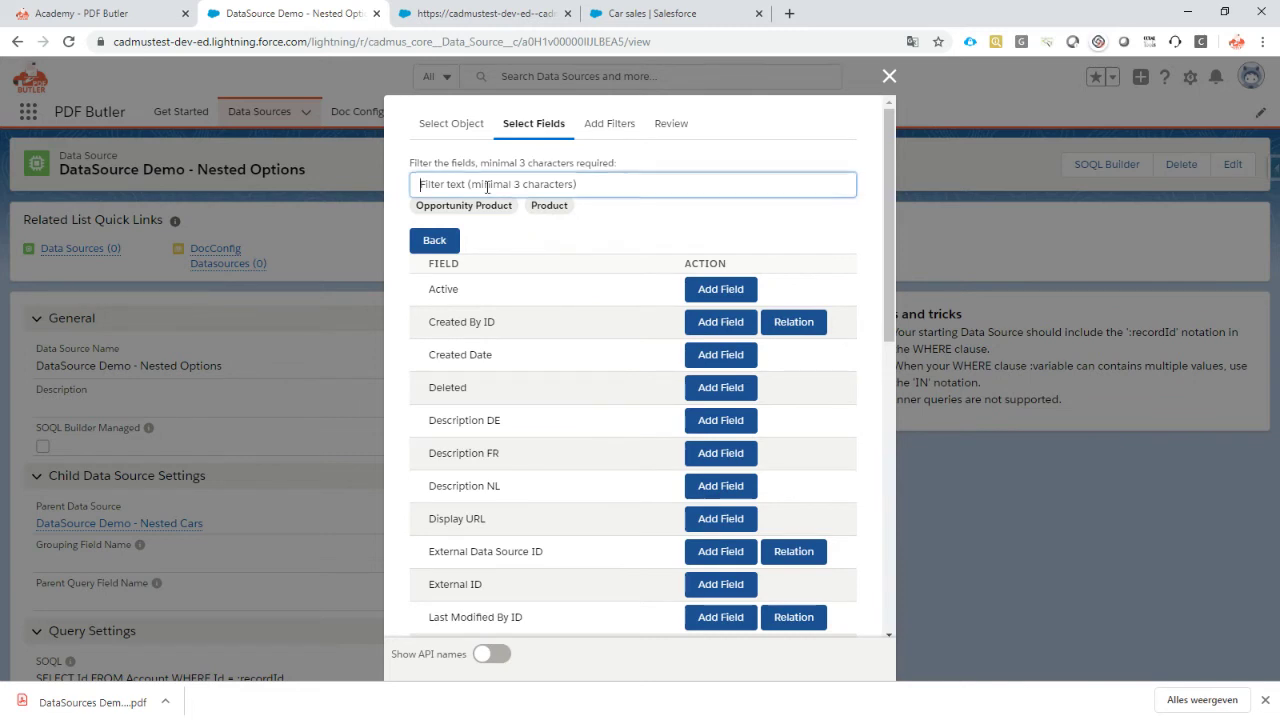
pyautogui.write('pare')
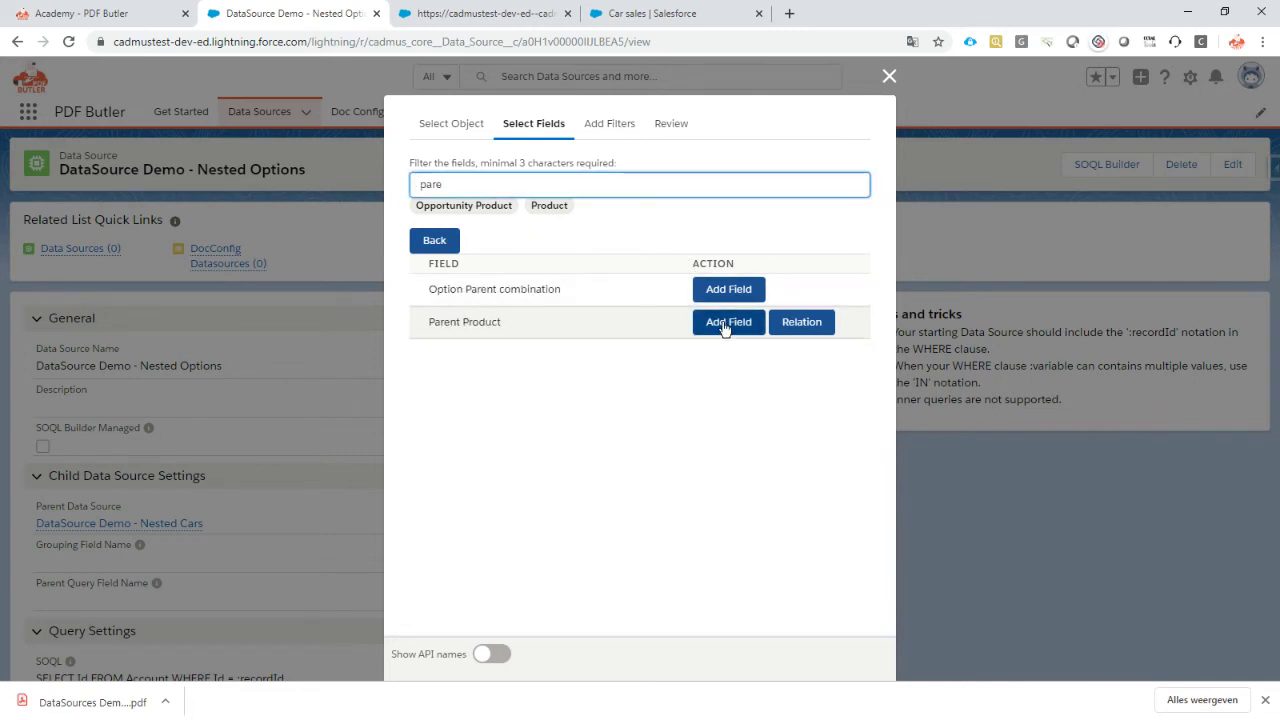
pyautogui.click(723, 325)
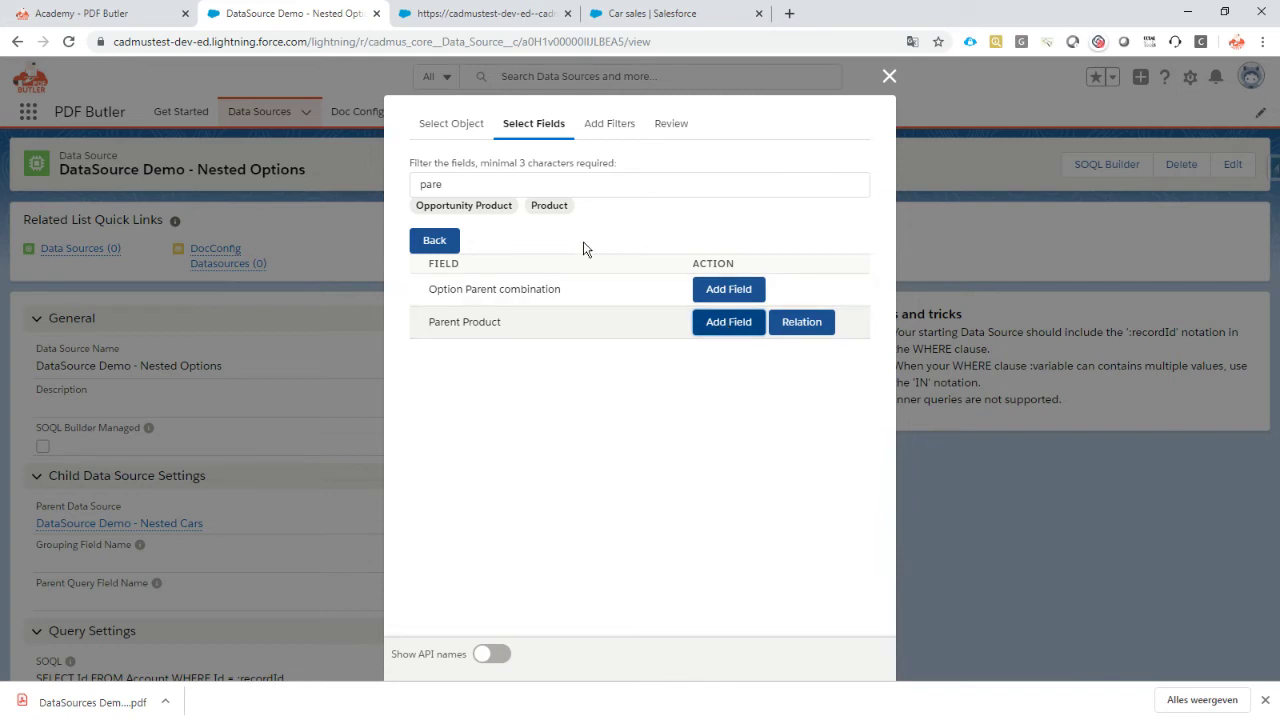
pyautogui.click(606, 126)
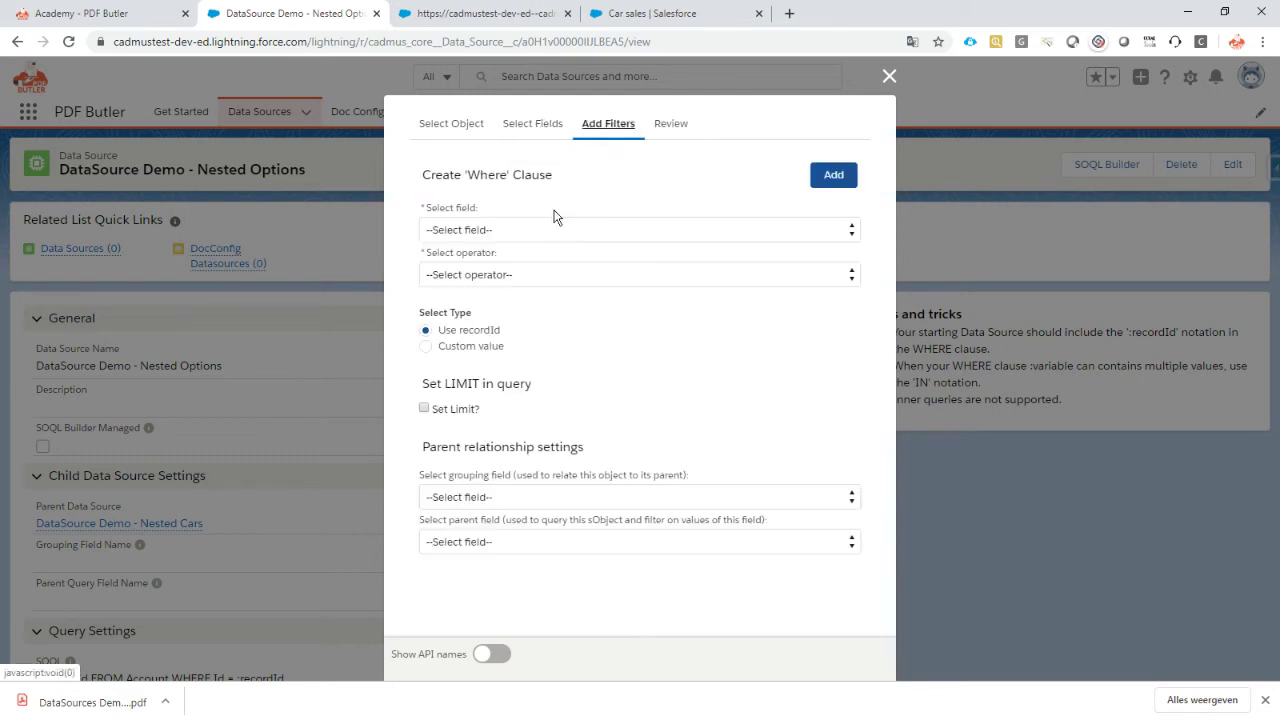
# Step: Add an Opportunity ID = recordId filter and set Product ID as the parent field
pyautogui.click(470, 236)
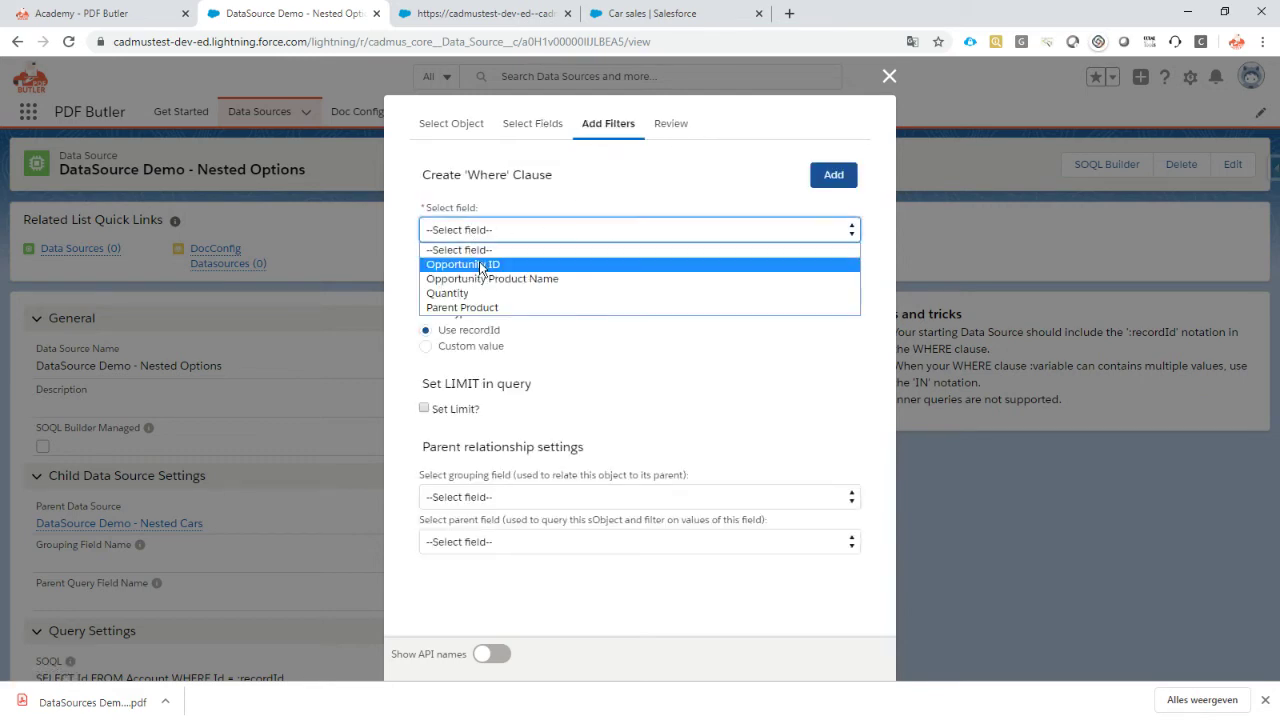
pyautogui.click(478, 264)
pyautogui.click(482, 278)
pyautogui.click(480, 306)
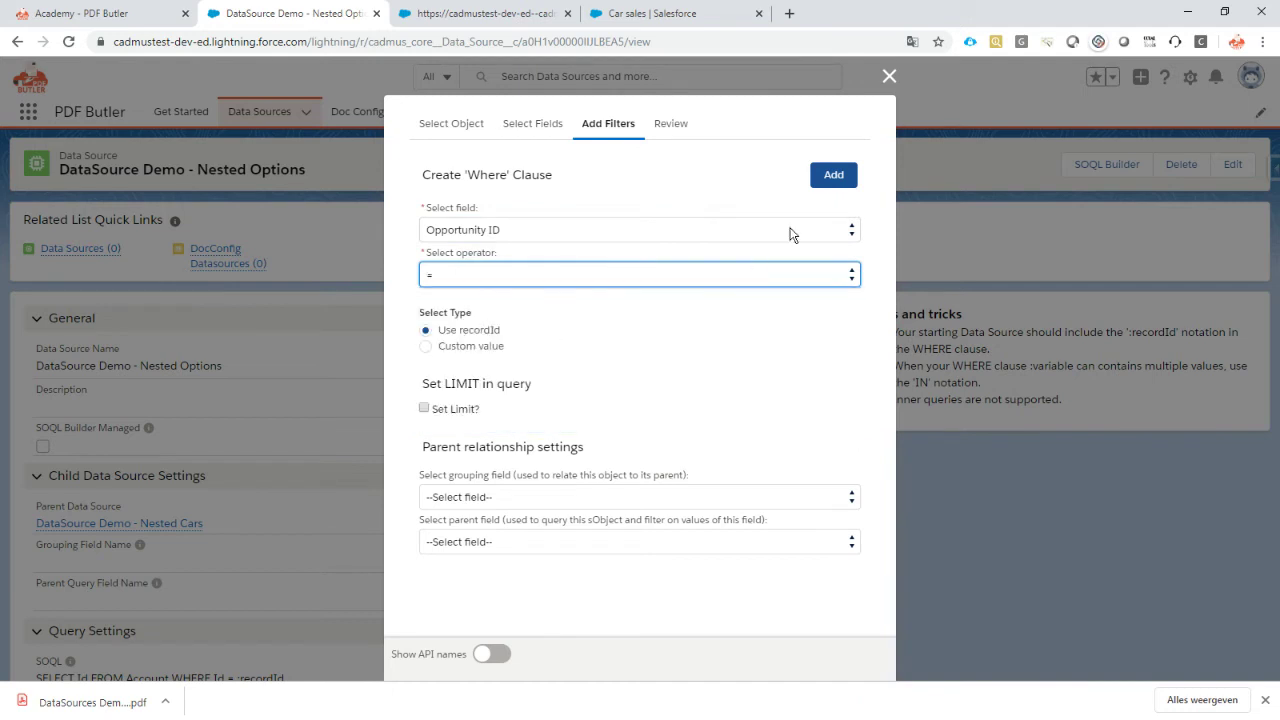
pyautogui.click(831, 176)
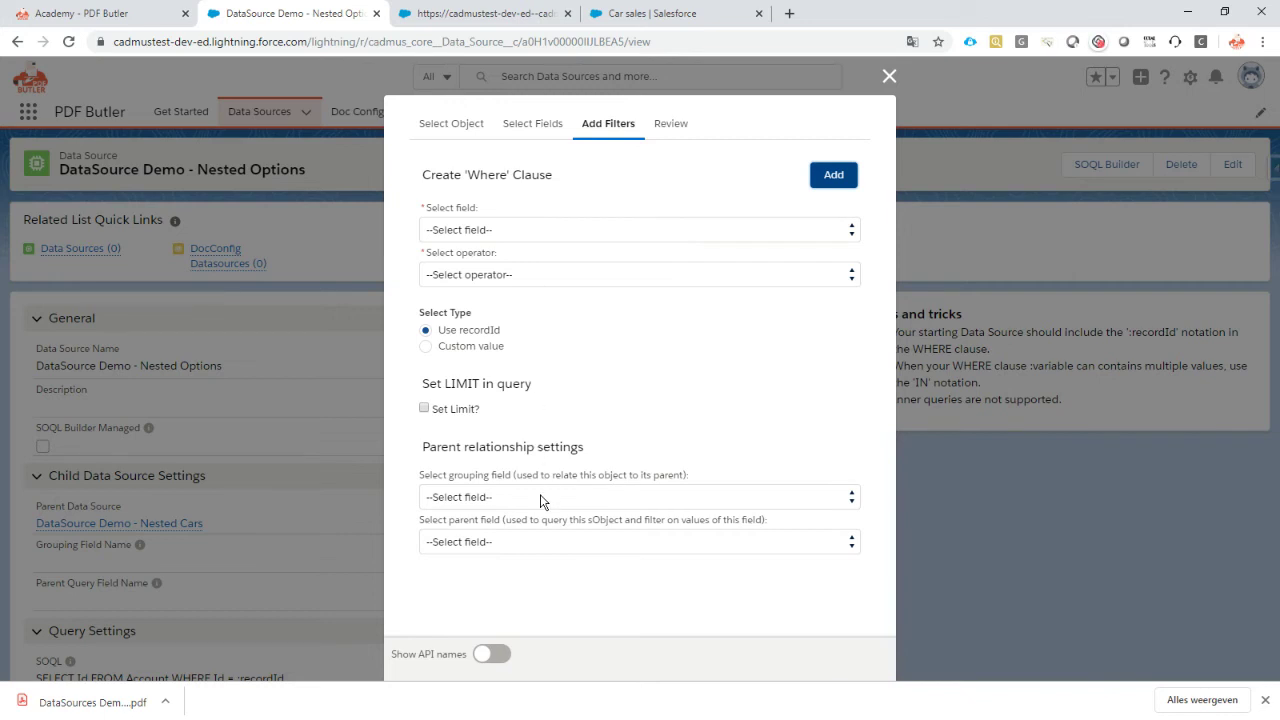
pyautogui.click(495, 543)
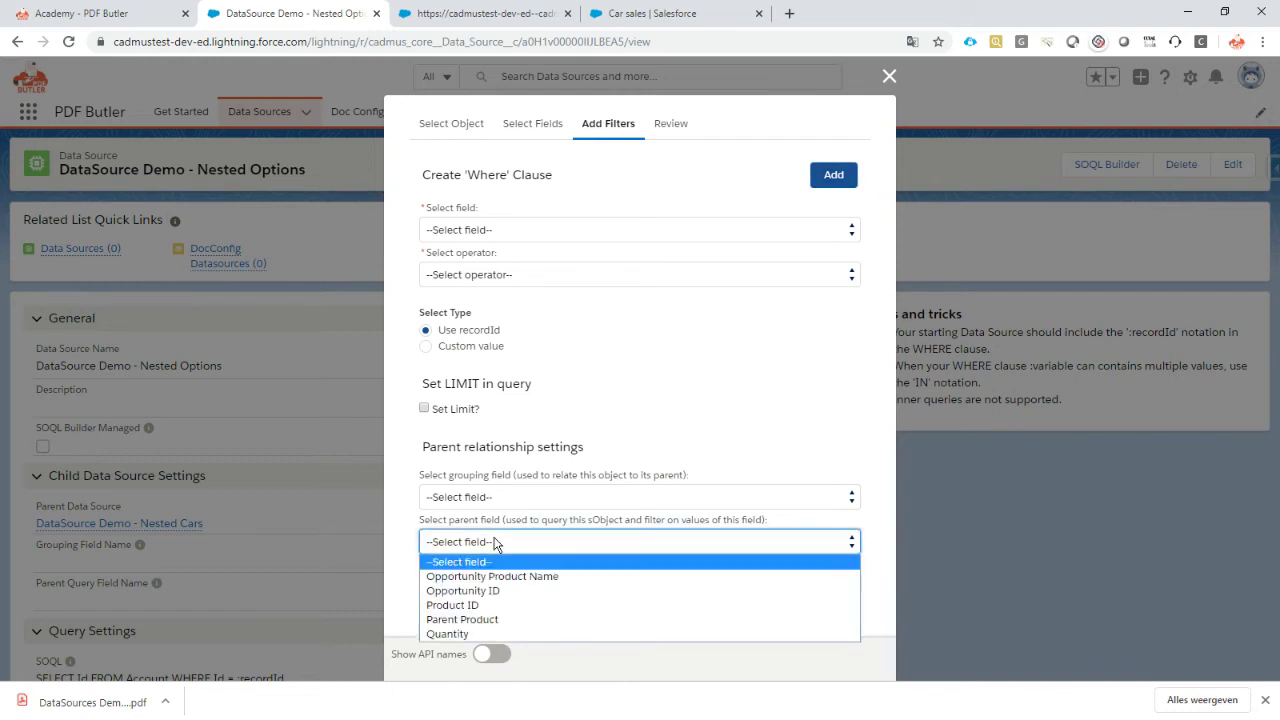
pyautogui.click(512, 604)
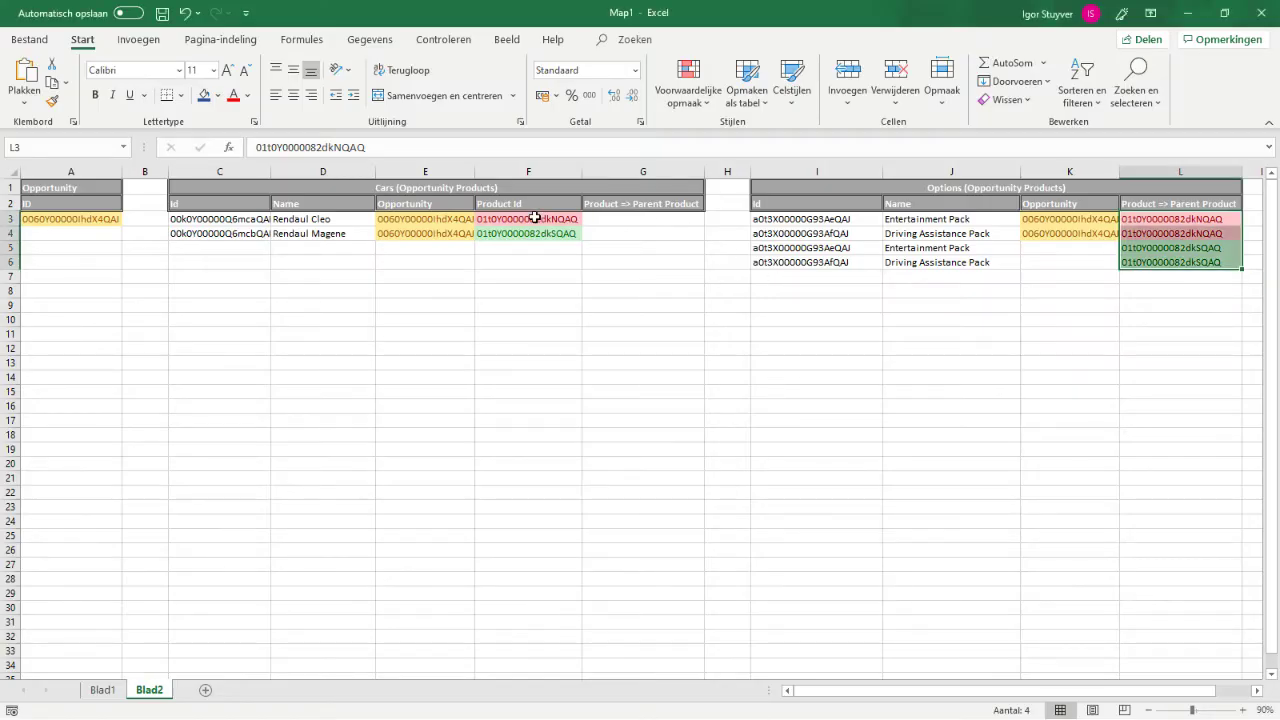
# Step: Compare the car's Product Id in F3 with the options' parent product IDs in L3:L6
pyautogui.click(533, 218)
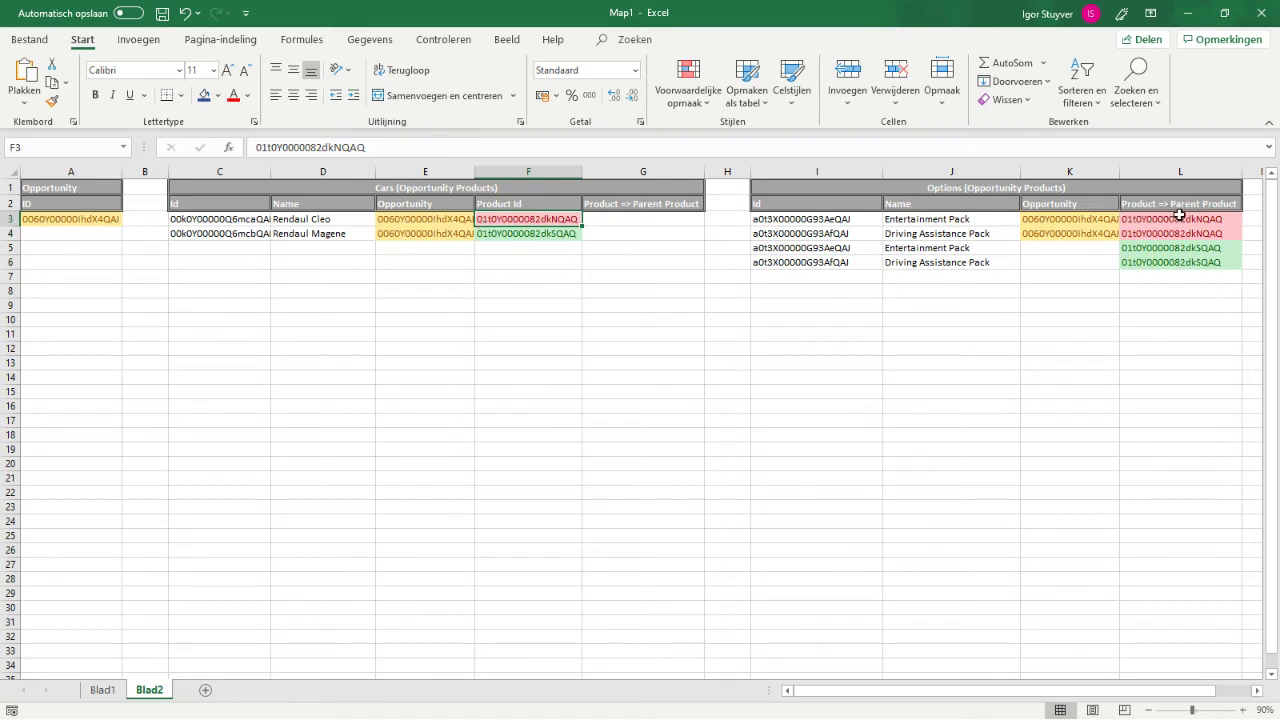
pyautogui.moveTo(1181, 215); pyautogui.dragTo(1177, 262)
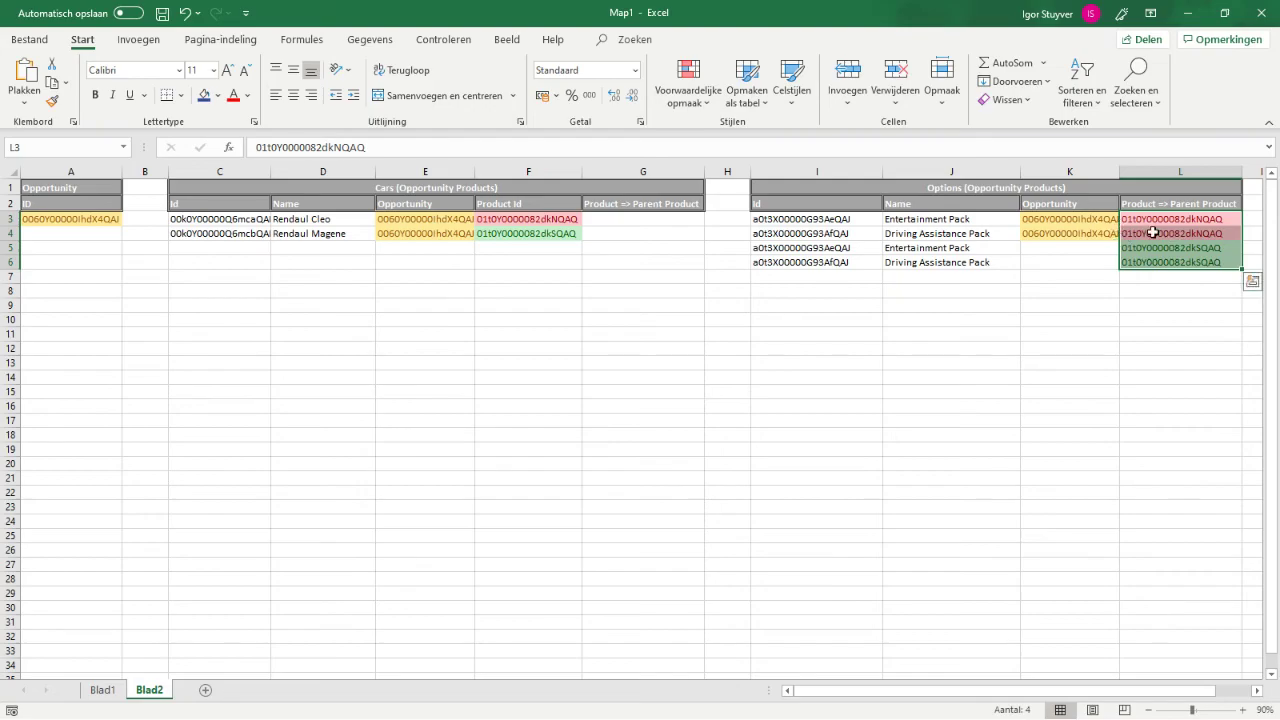
pyautogui.hotkey('alt', 'Tab')
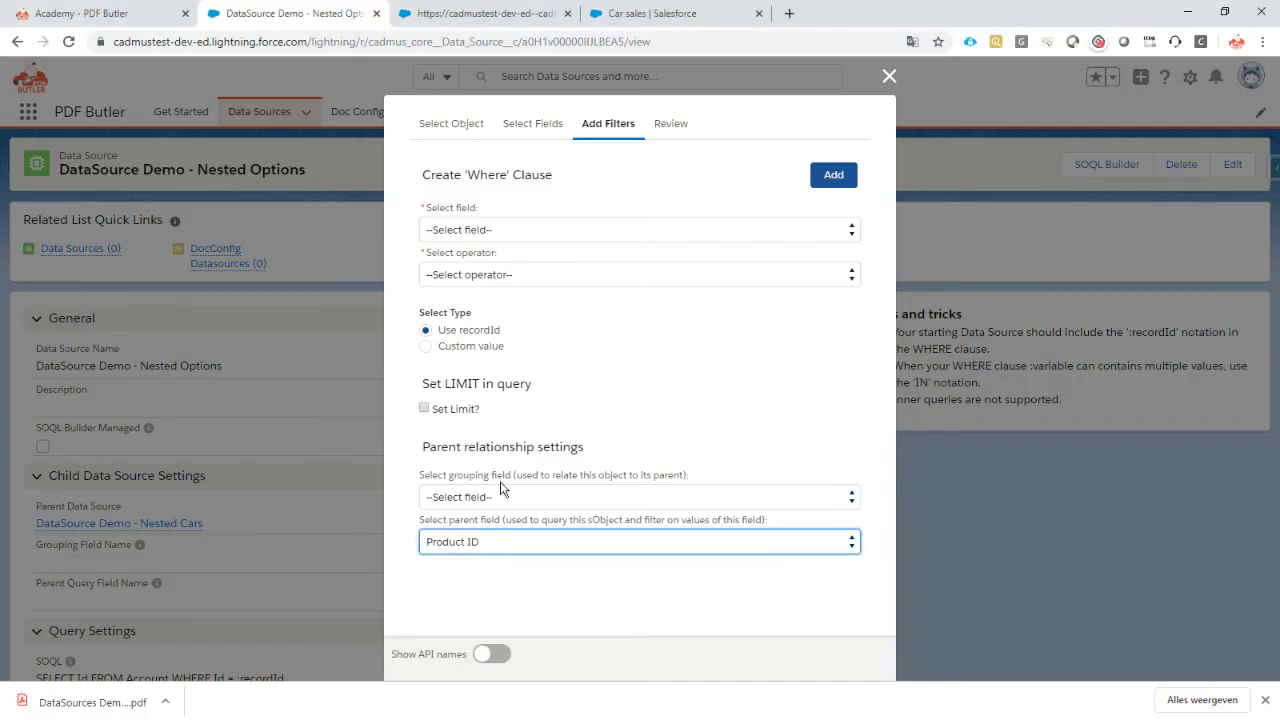
# Step: Group by Parent Product, review the generated SOQL, and save the query
pyautogui.click(500, 502)
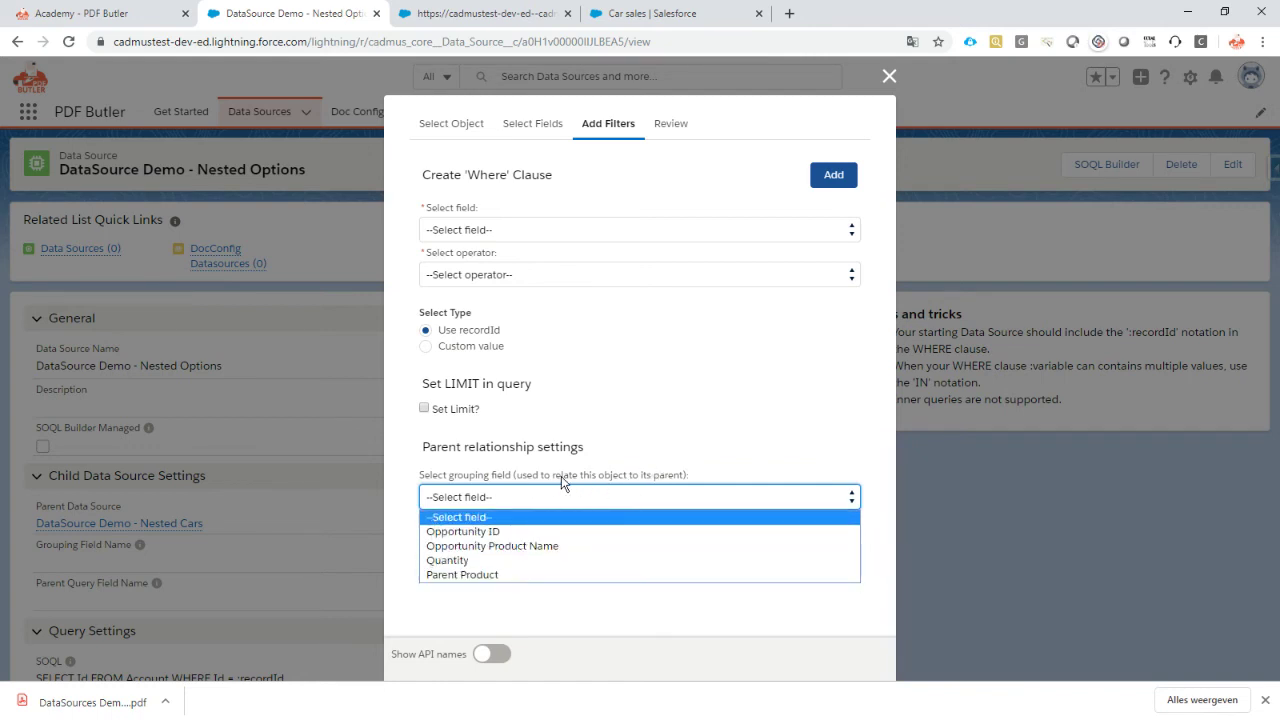
pyautogui.click(488, 573)
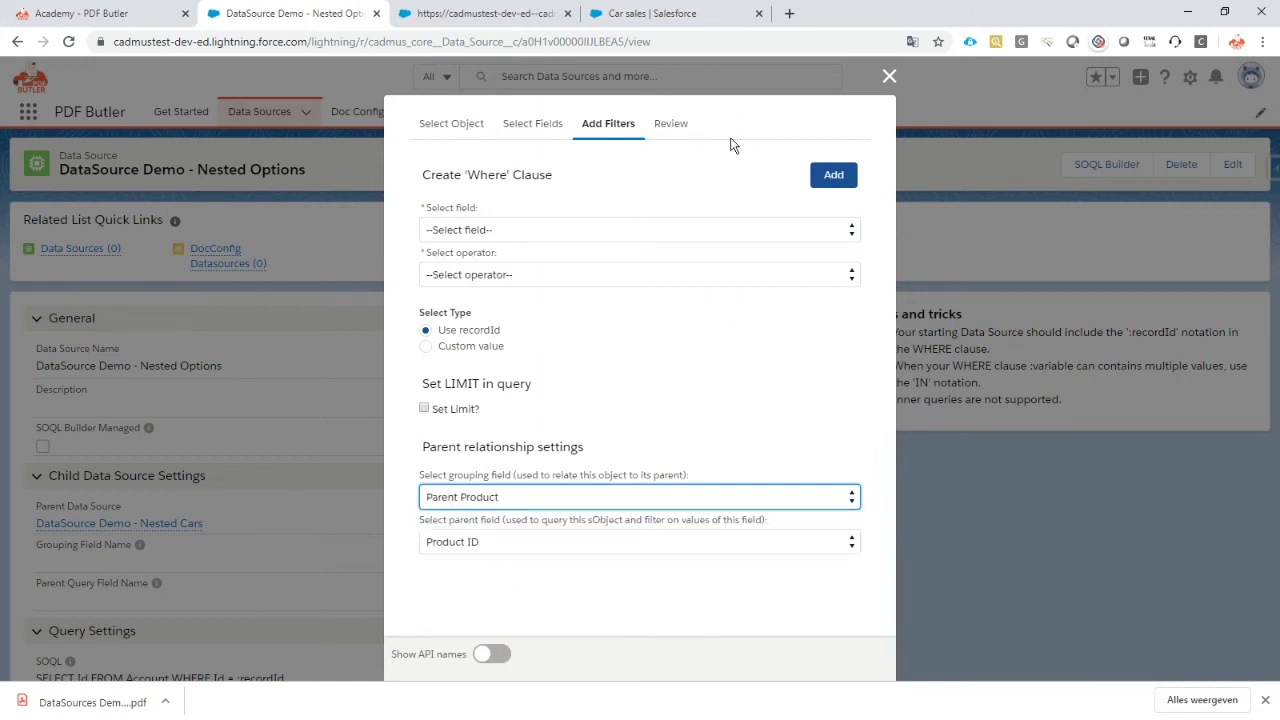
pyautogui.click(670, 125)
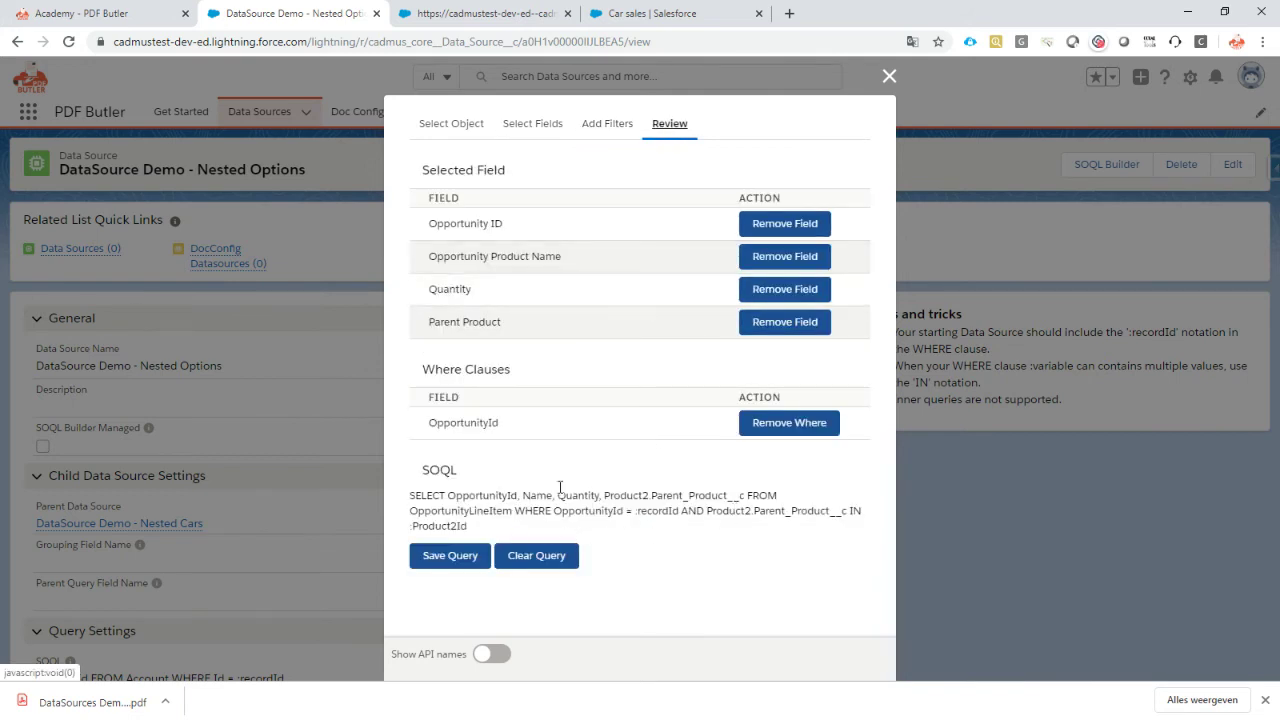
pyautogui.click(455, 558)
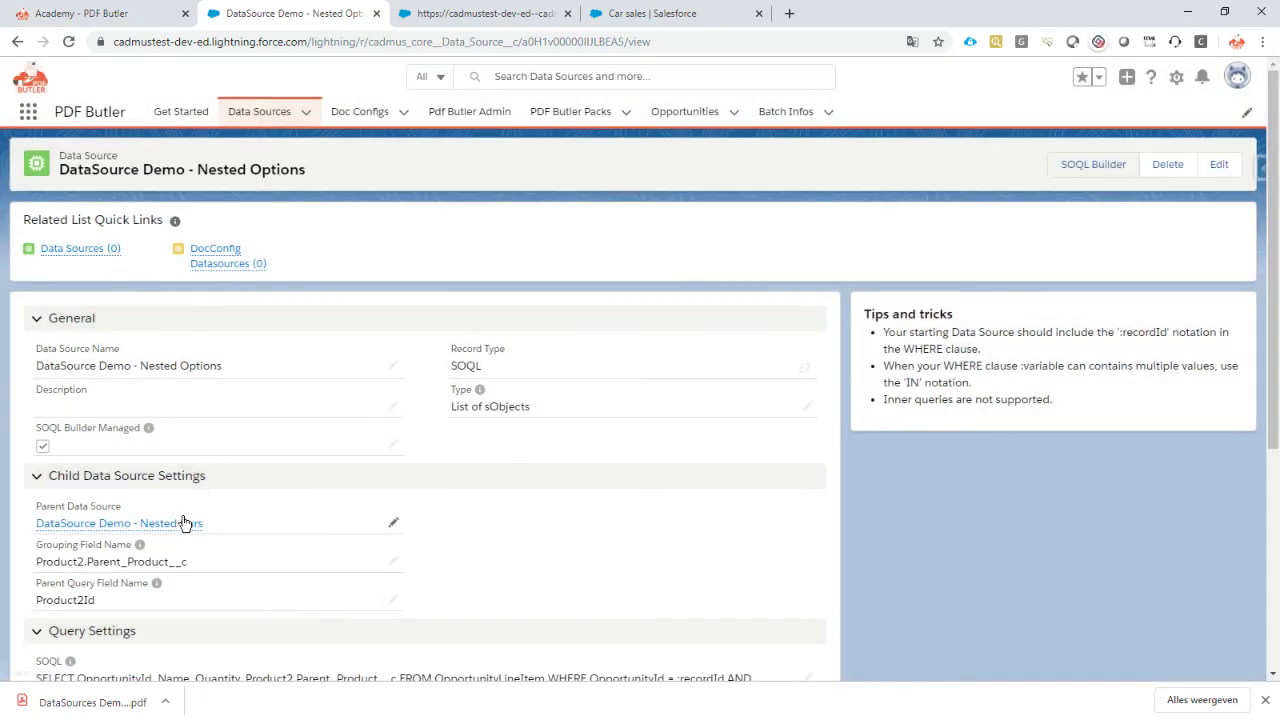
# Step: In the doc config, add DataSource Demo - Nested Options as a child of Nested Cars
pyautogui.click(497, 15)
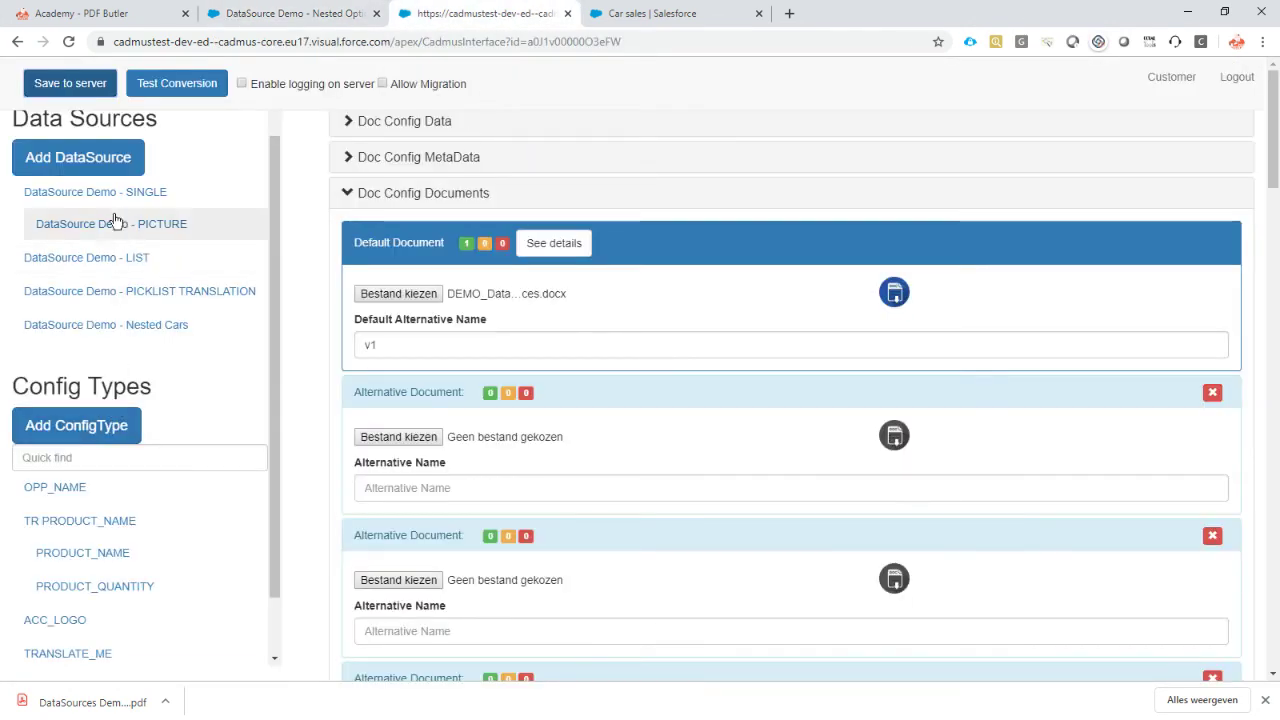
pyautogui.click(109, 325)
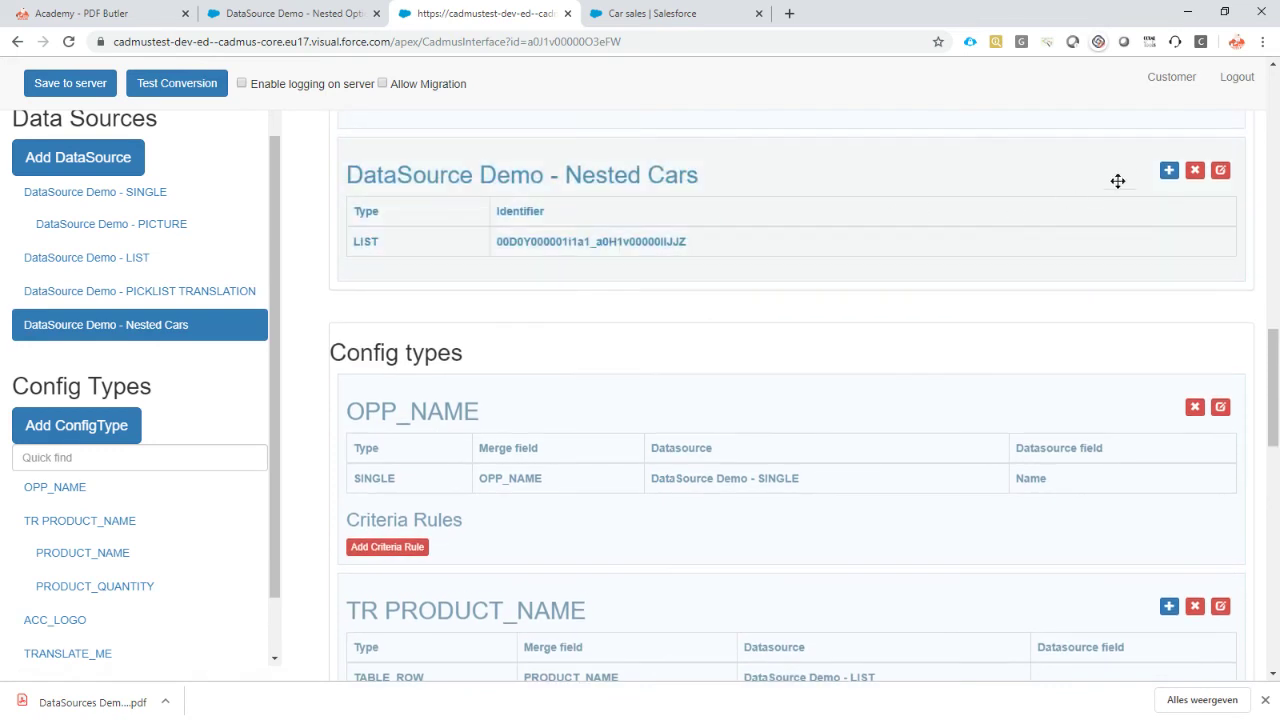
pyautogui.click(1170, 172)
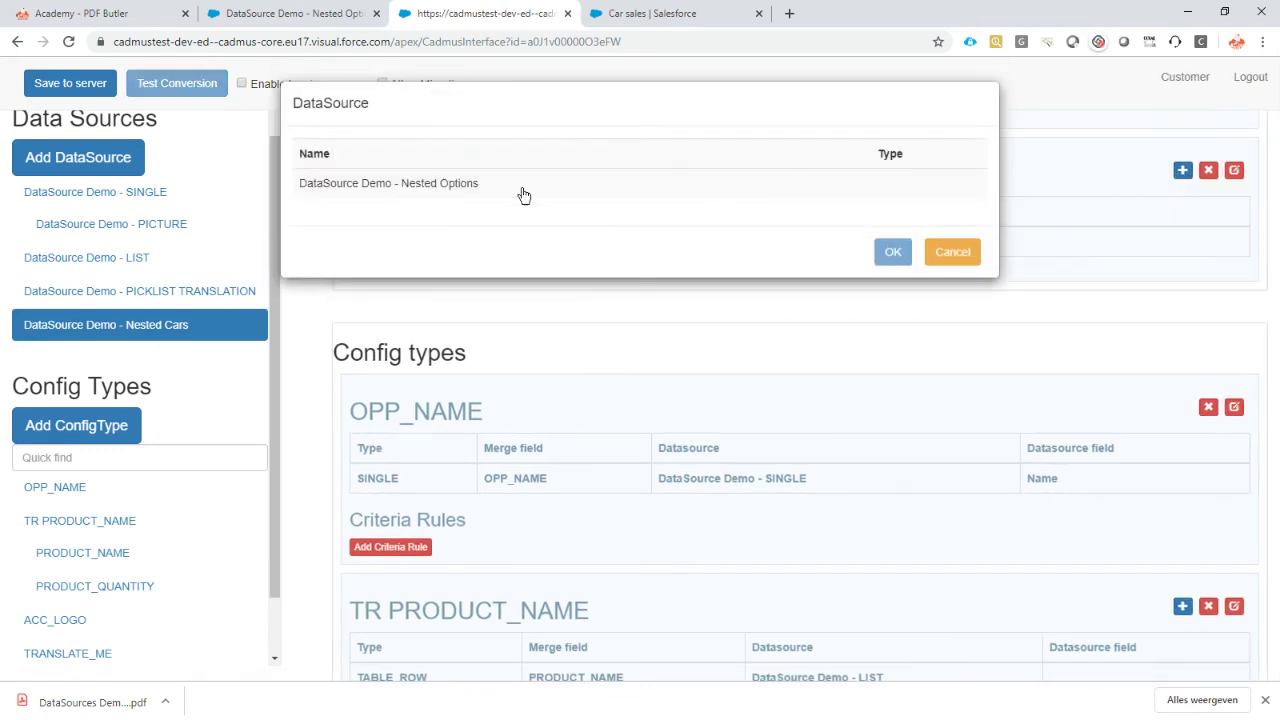
pyautogui.click(424, 186)
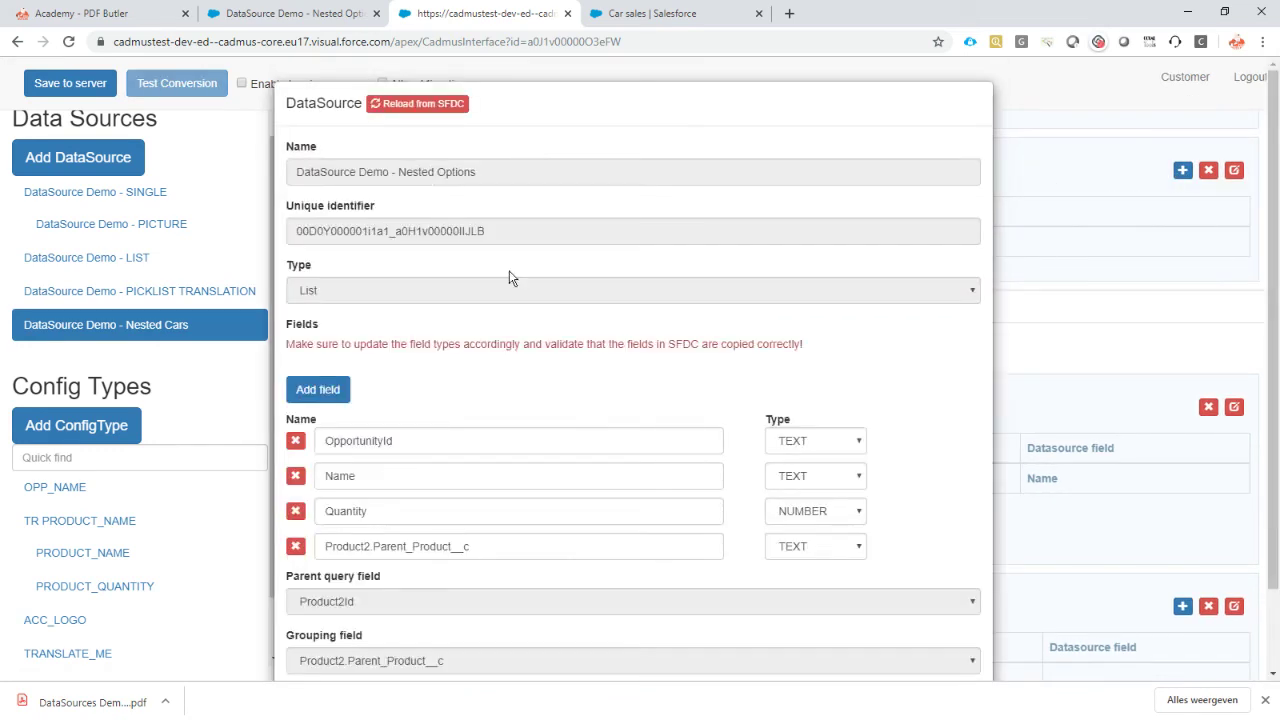
pyautogui.scroll(-2, 700, 405)
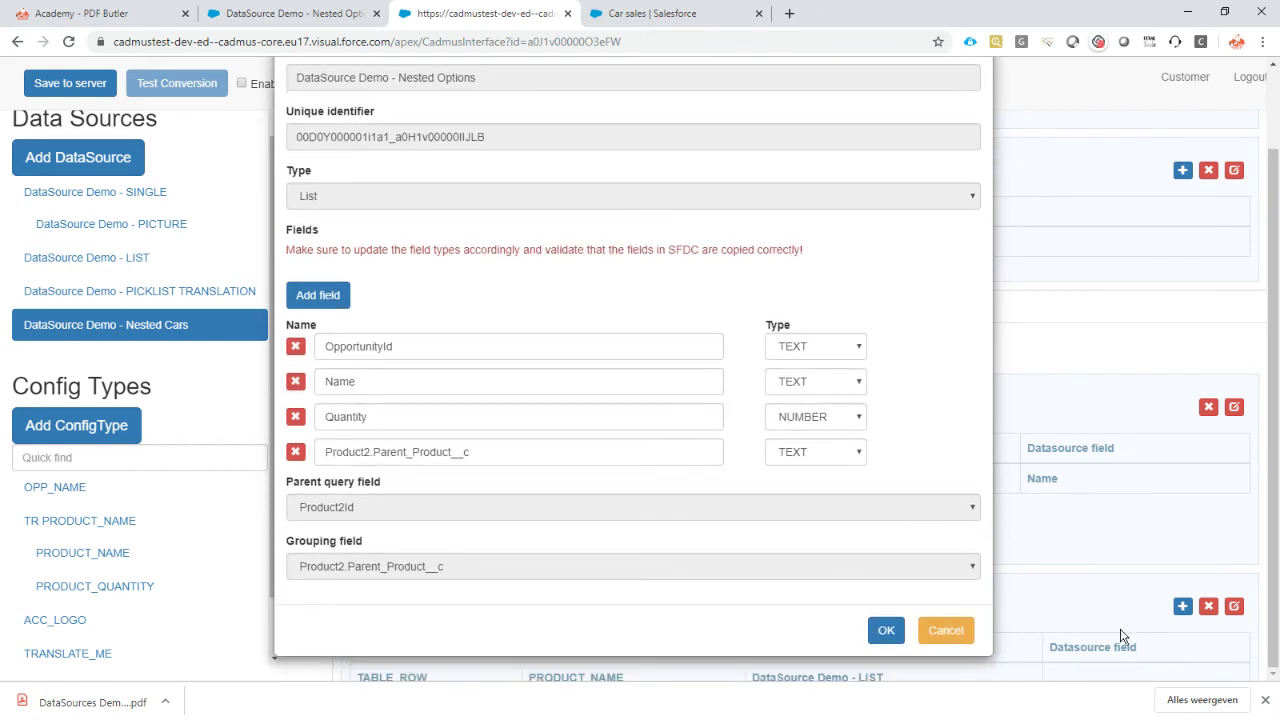
pyautogui.click(1265, 700)
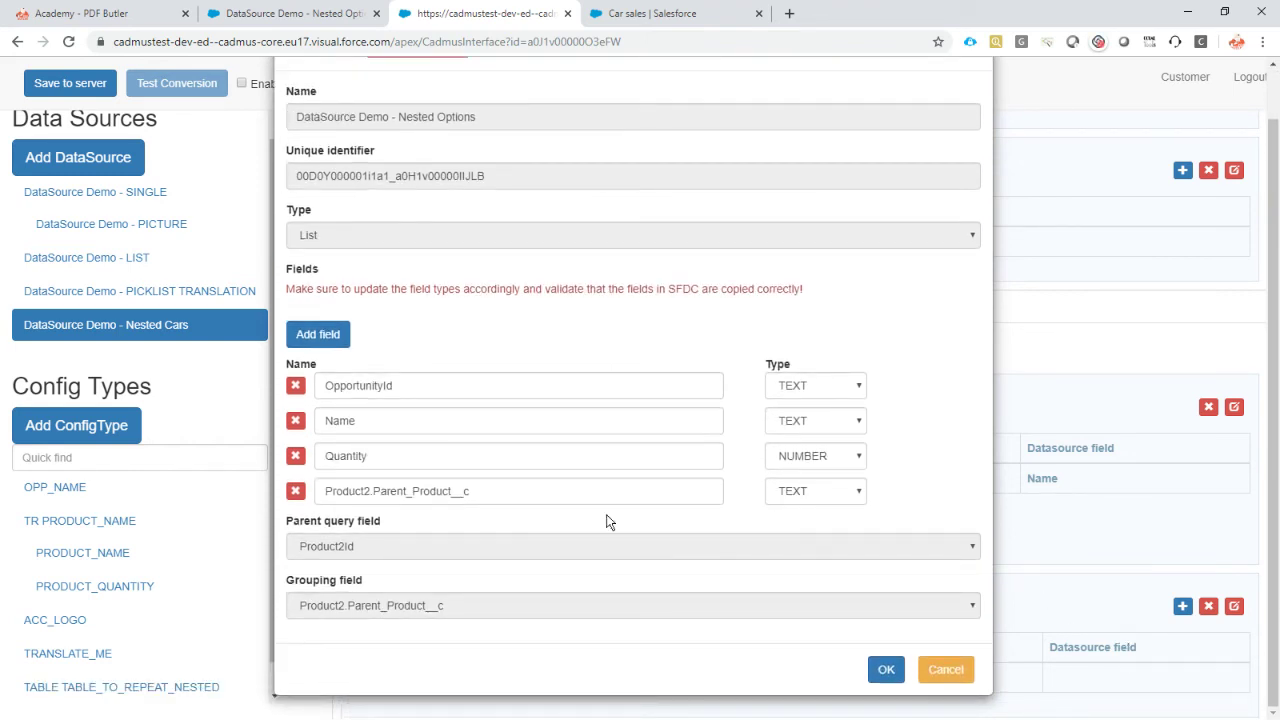
pyautogui.click(886, 671)
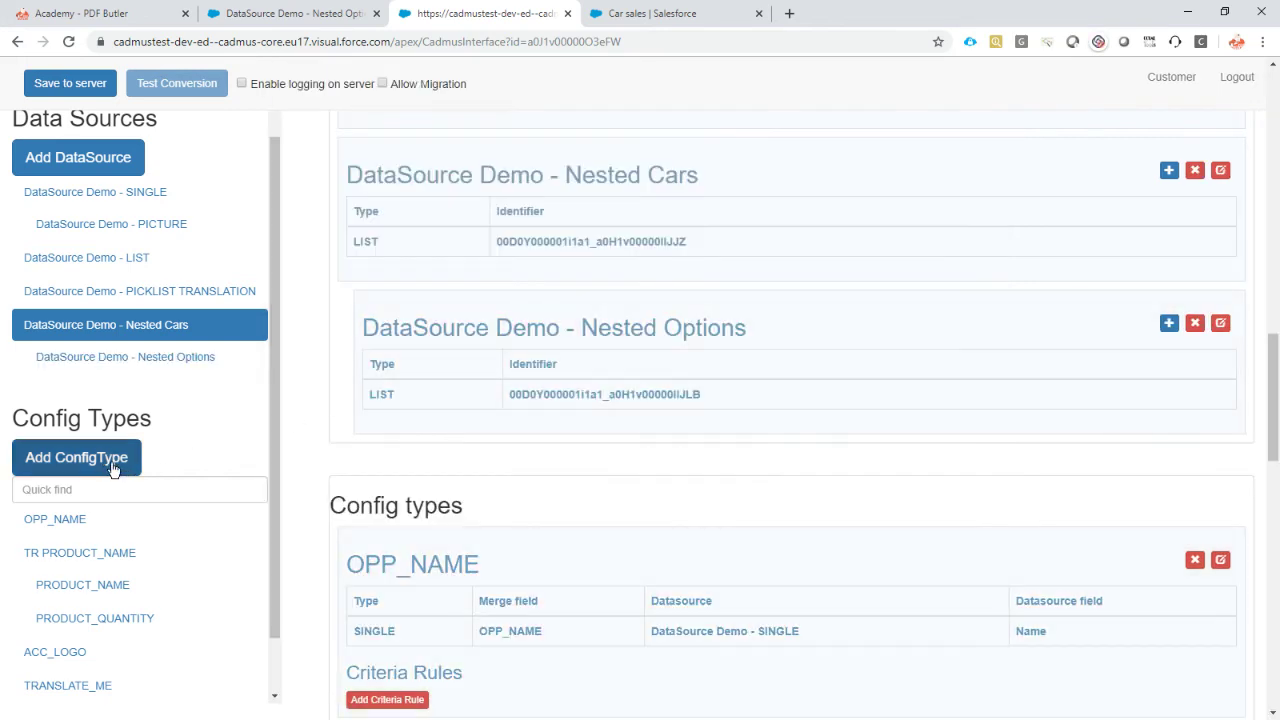
# Step: Select the TABLE_TO_REPEAT_NESTED config type and bring up the DEMO_DataSources.docx template
pyautogui.scroll(-1, 146, 480)
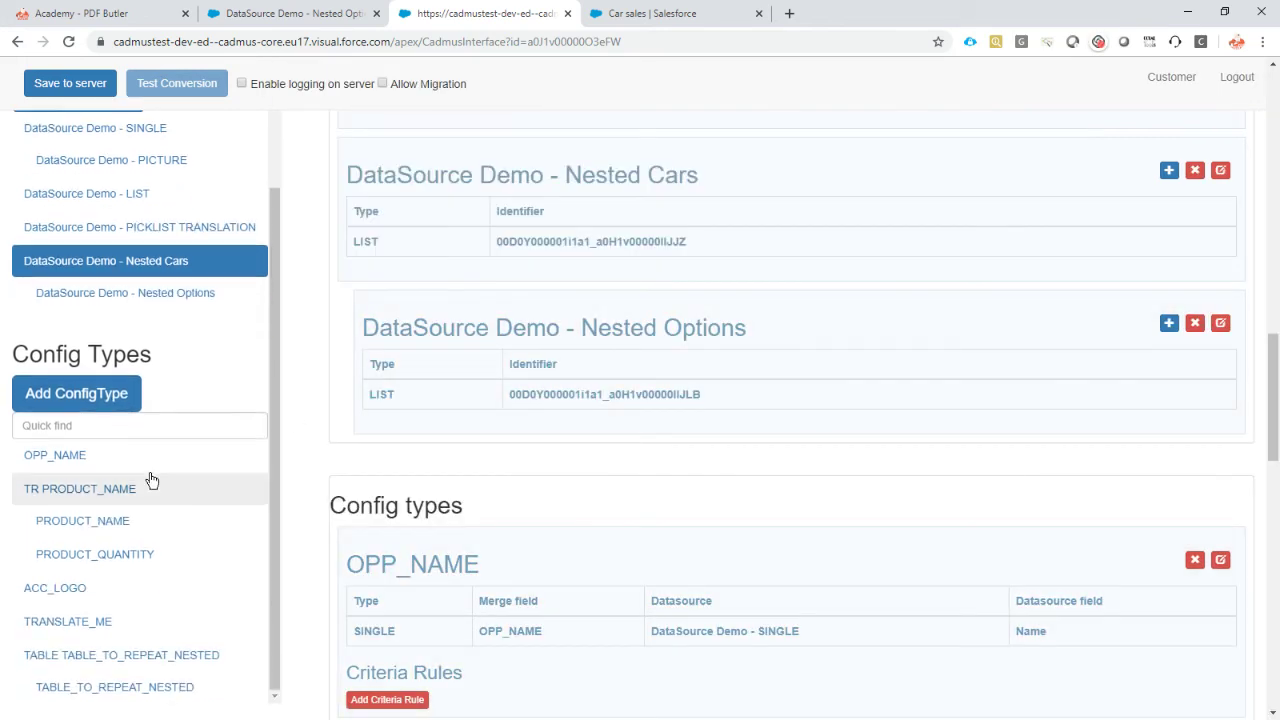
pyautogui.click(157, 655)
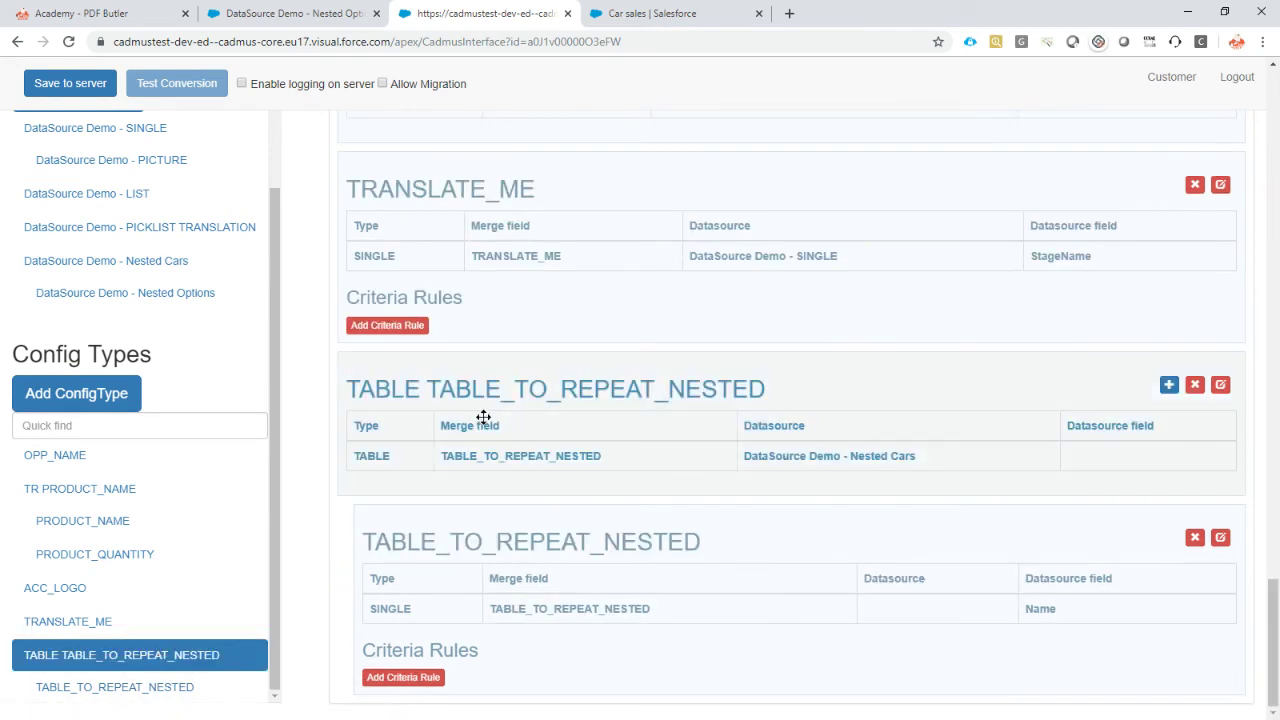
pyautogui.click(1169, 387)
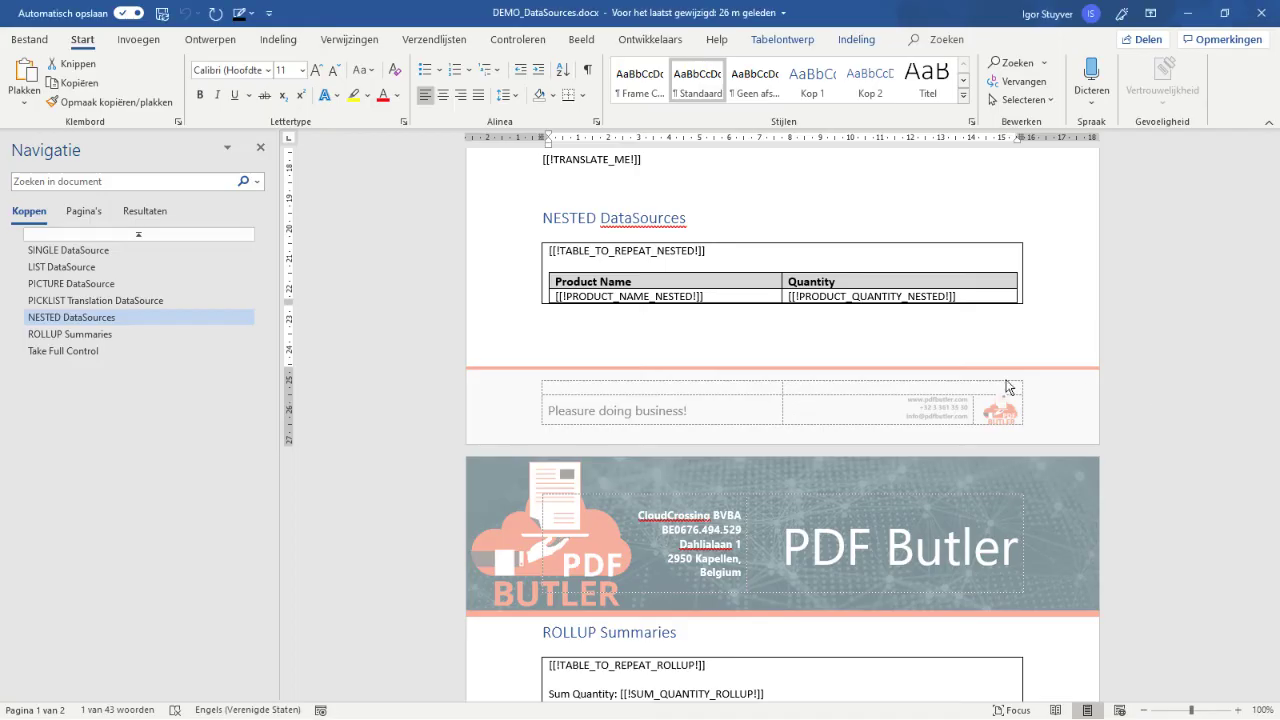
# Step: Select the PRODUCT_NAME_NESTED merge field in the Word template's nested product table
pyautogui.doubleClick(589, 297)
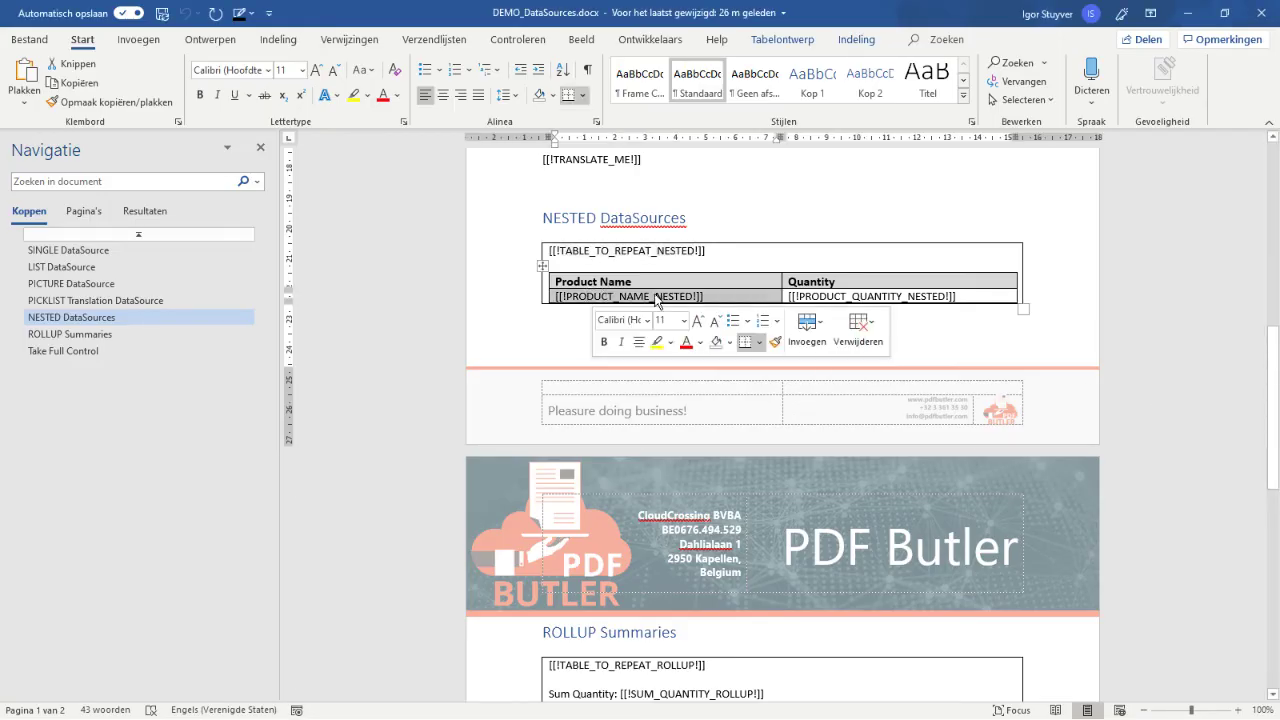
pyautogui.moveTo(566, 297); pyautogui.dragTo(655, 296)
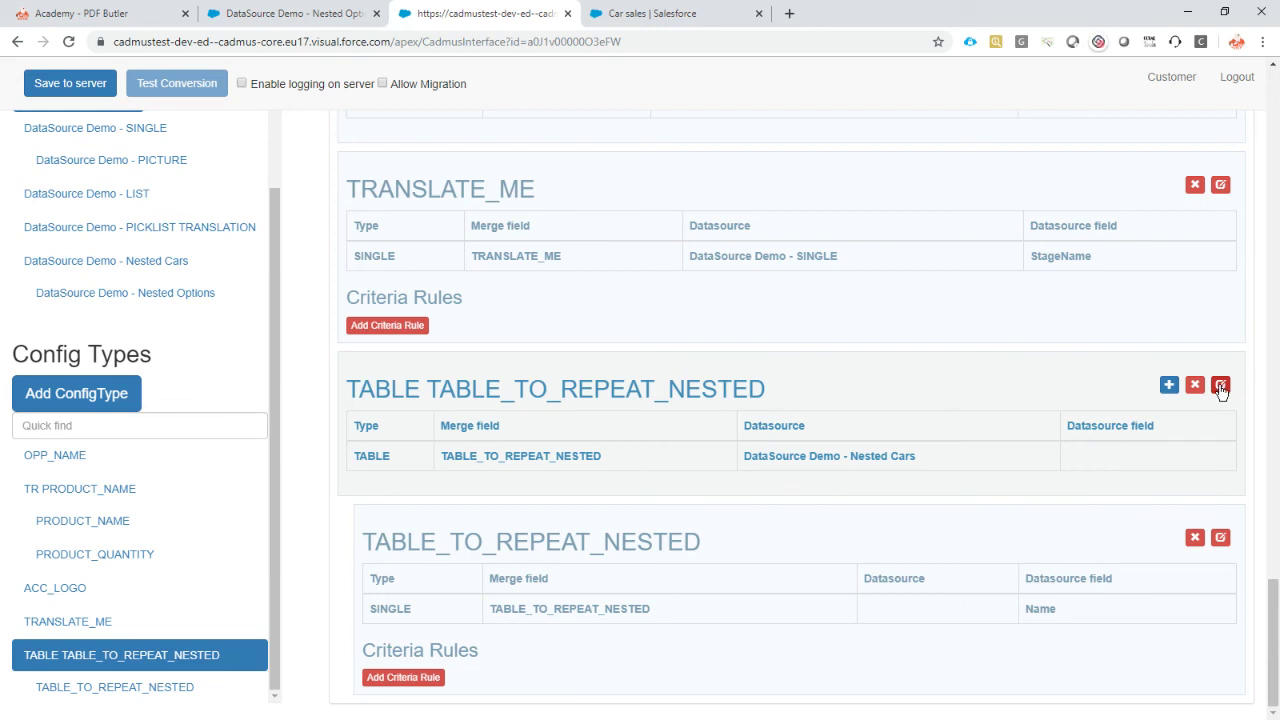
# Step: Add table-row config type 'TR PRODUCT_NAME_NESTED' on DataSource Demo - Nested Options, merge field PRODUCT_NAME_NESTED
pyautogui.click(1168, 385)
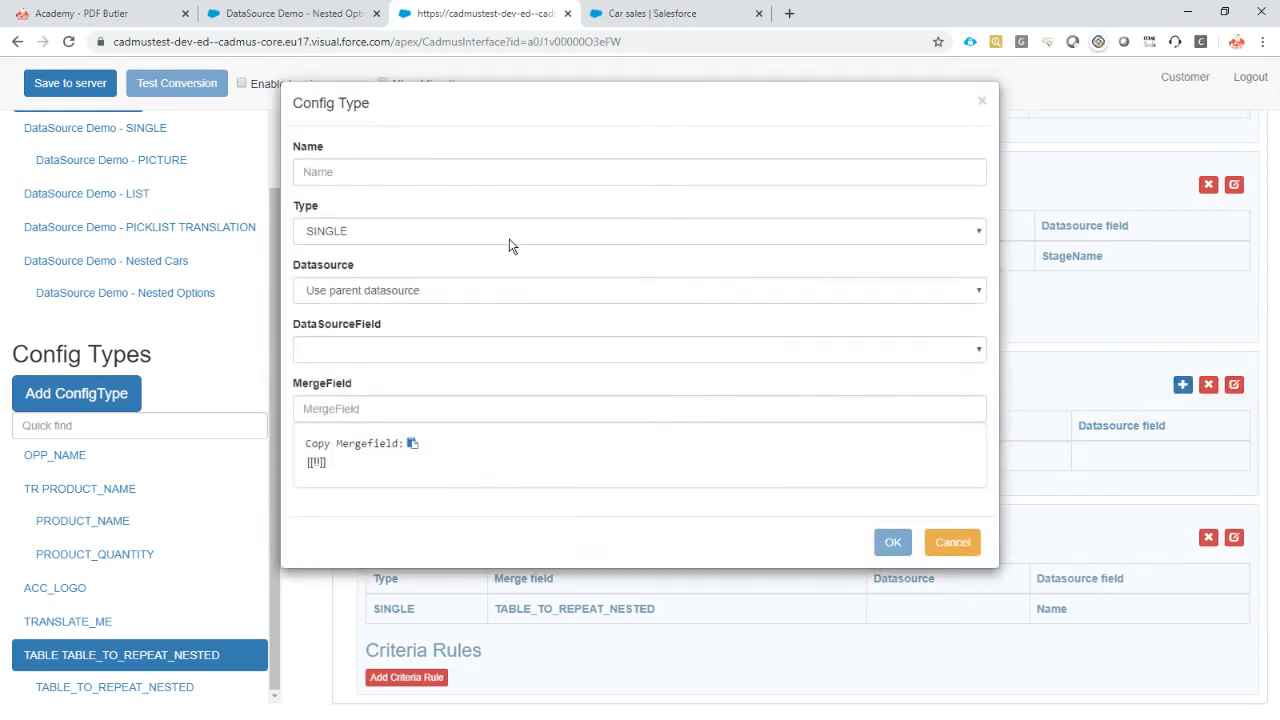
pyautogui.click(413, 172)
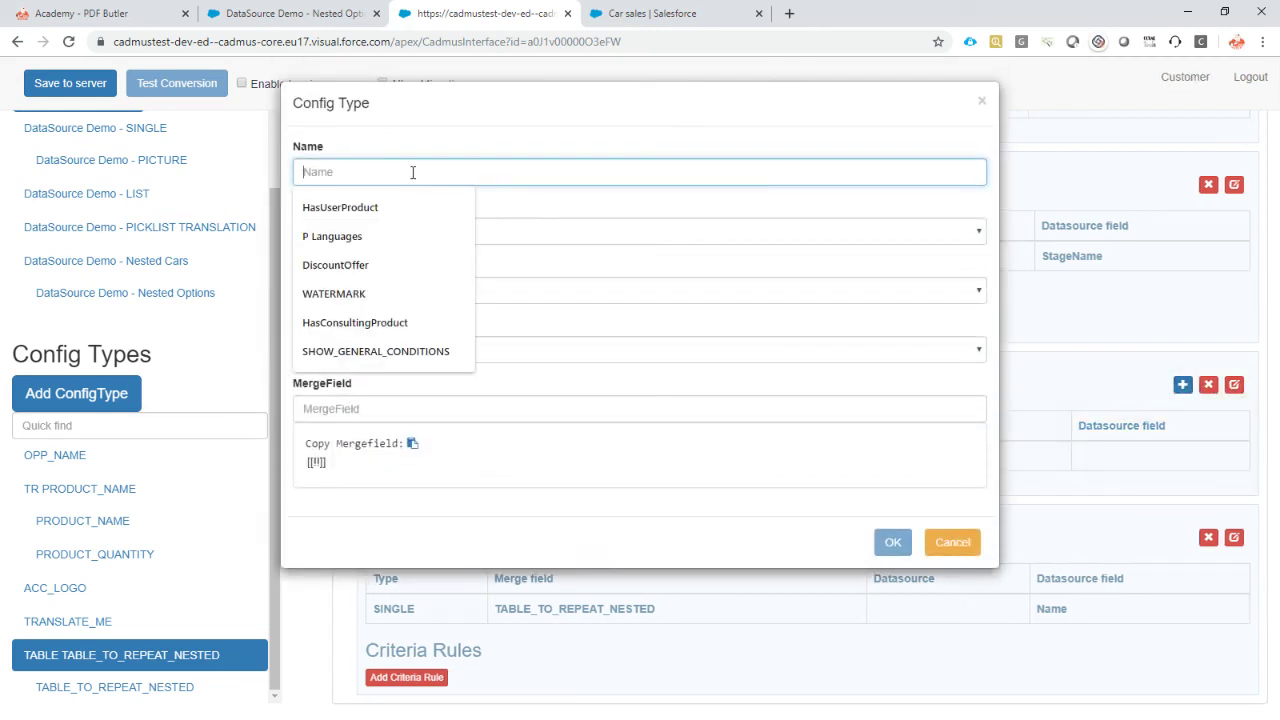
pyautogui.write('TR PRODUCT_NAME_NESTED')
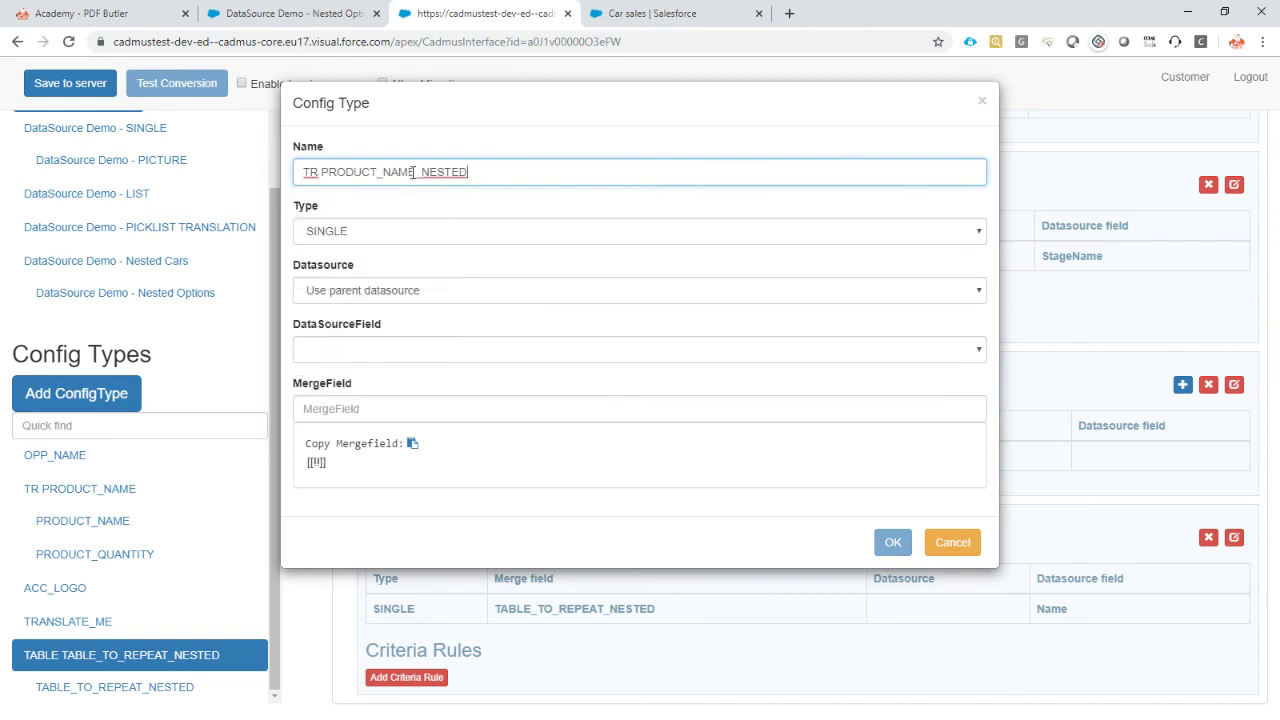
pyautogui.click(360, 236)
pyautogui.click(372, 294)
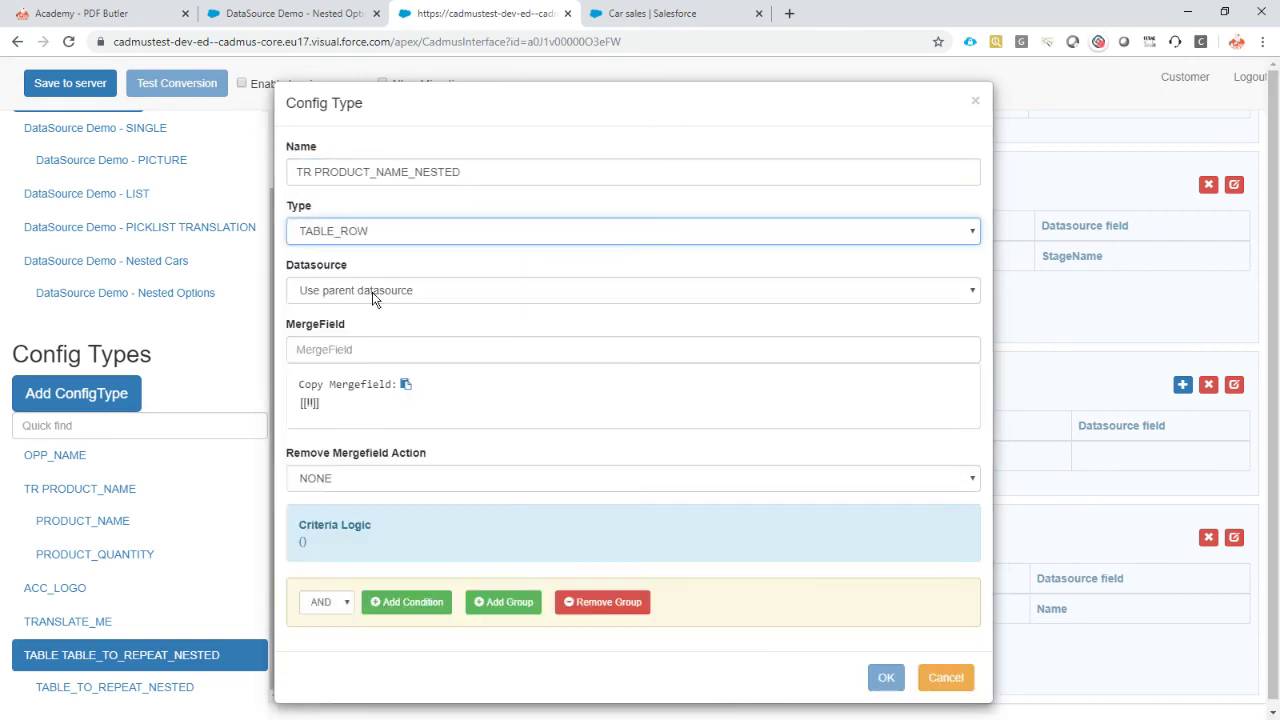
pyautogui.click(359, 289)
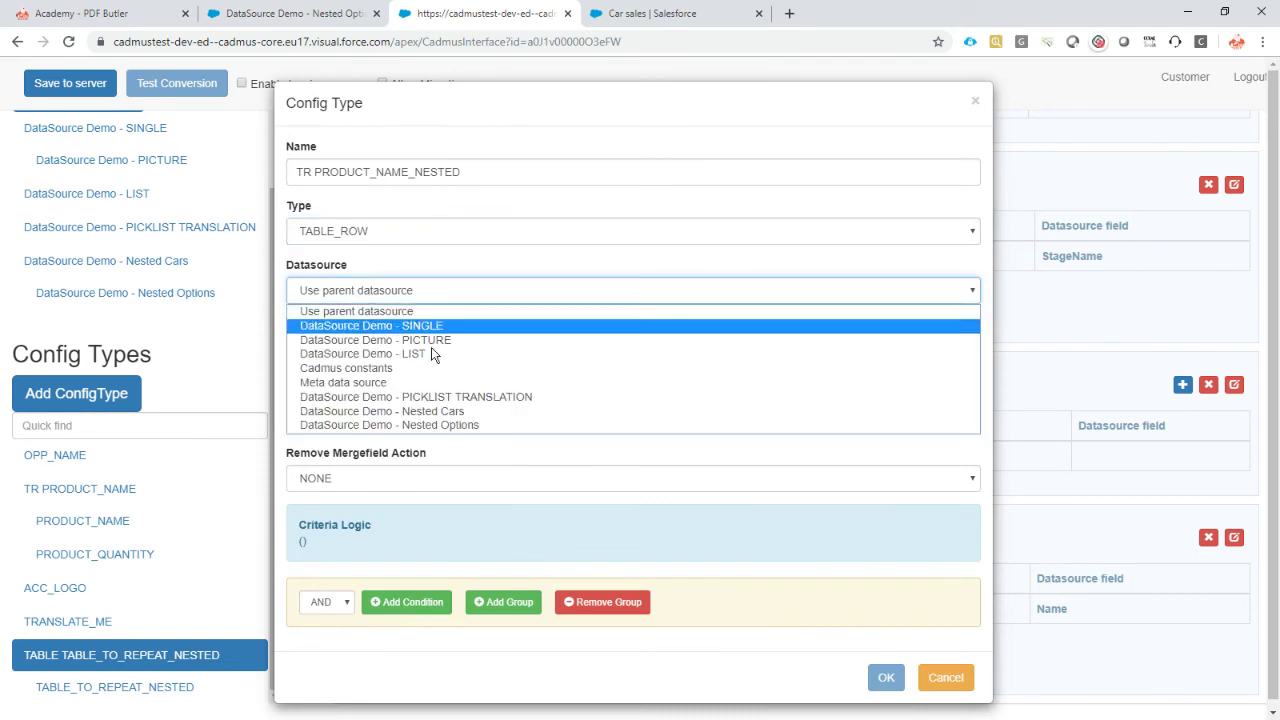
pyautogui.click(480, 425)
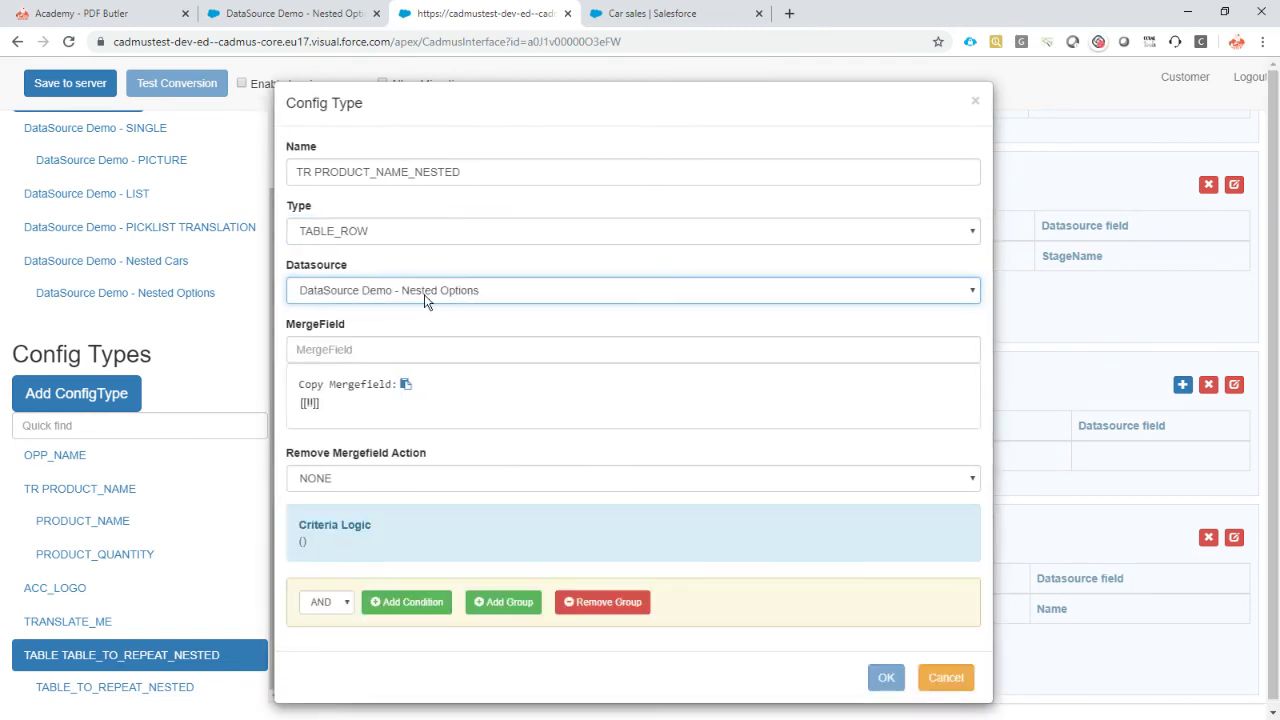
pyautogui.click(382, 350)
pyautogui.write('PRODUCT_NAME_NESTED')
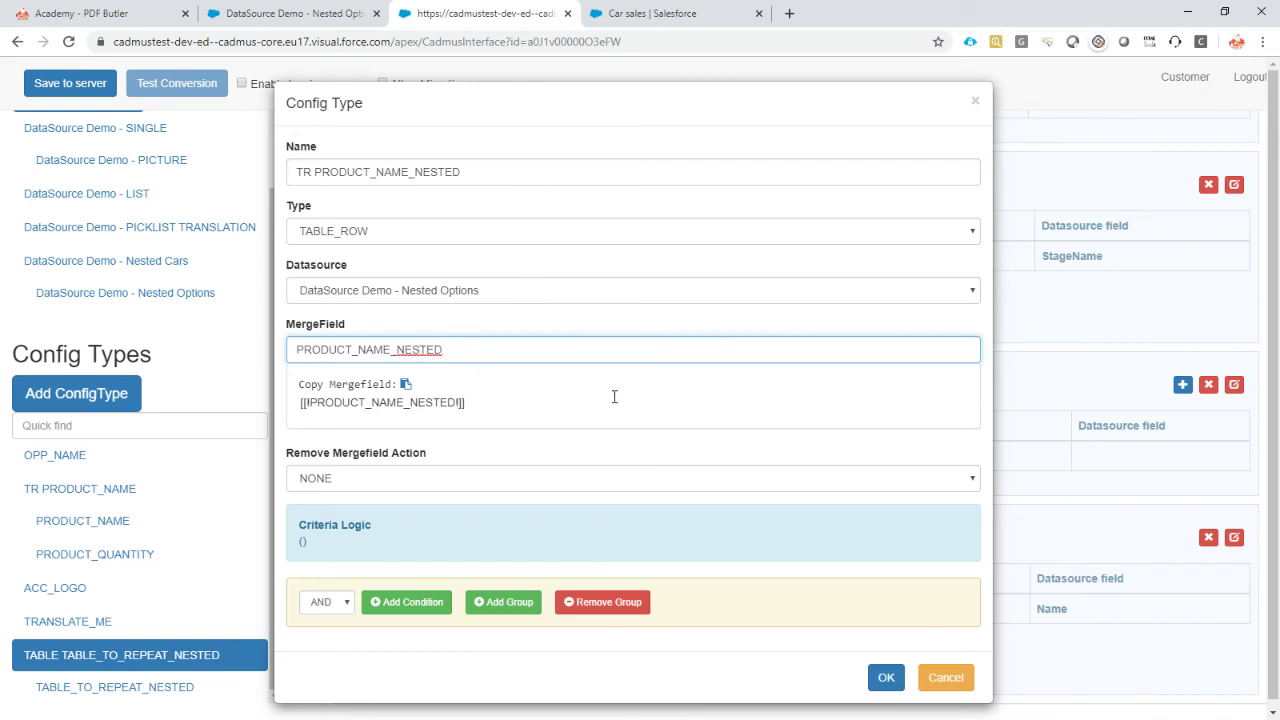
pyautogui.click(886, 677)
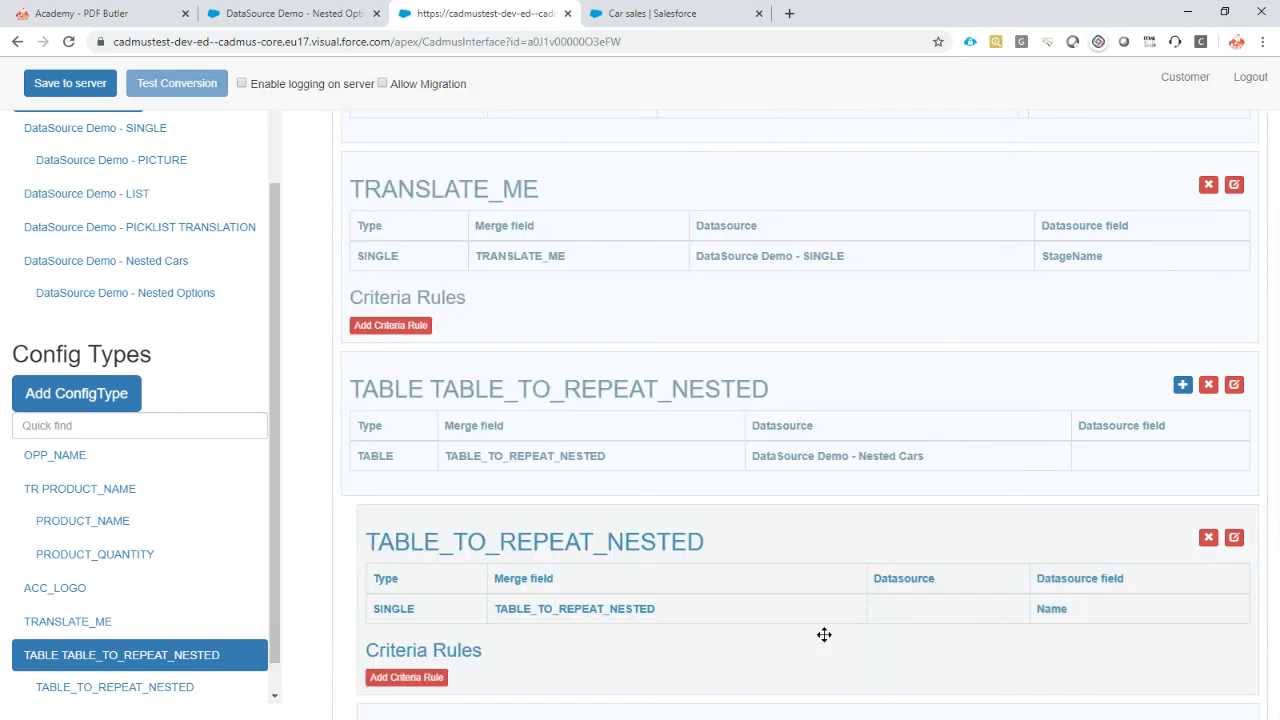
pyautogui.scroll(-2, 597, 491)
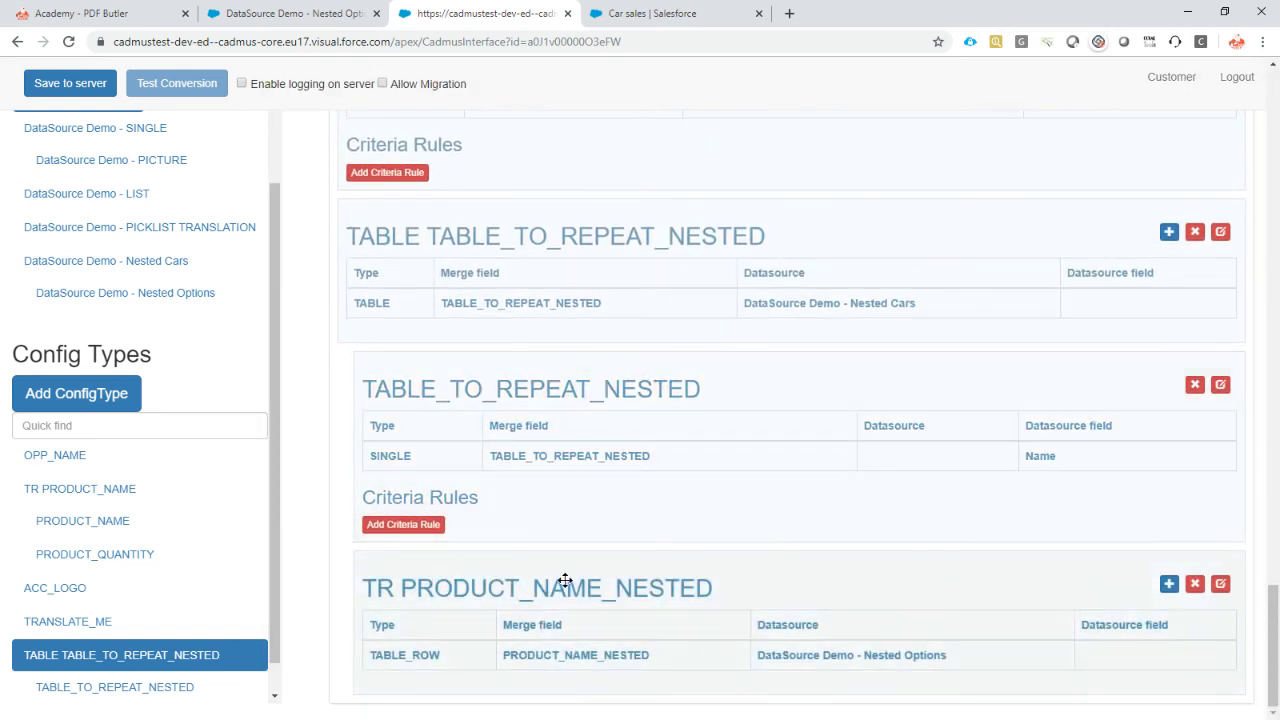
# Step: Add child config type PRODUCT_NAME_NESTED using the option's Name field and merge field PRODUCT_NAME_NESTED
pyautogui.click(1169, 583)
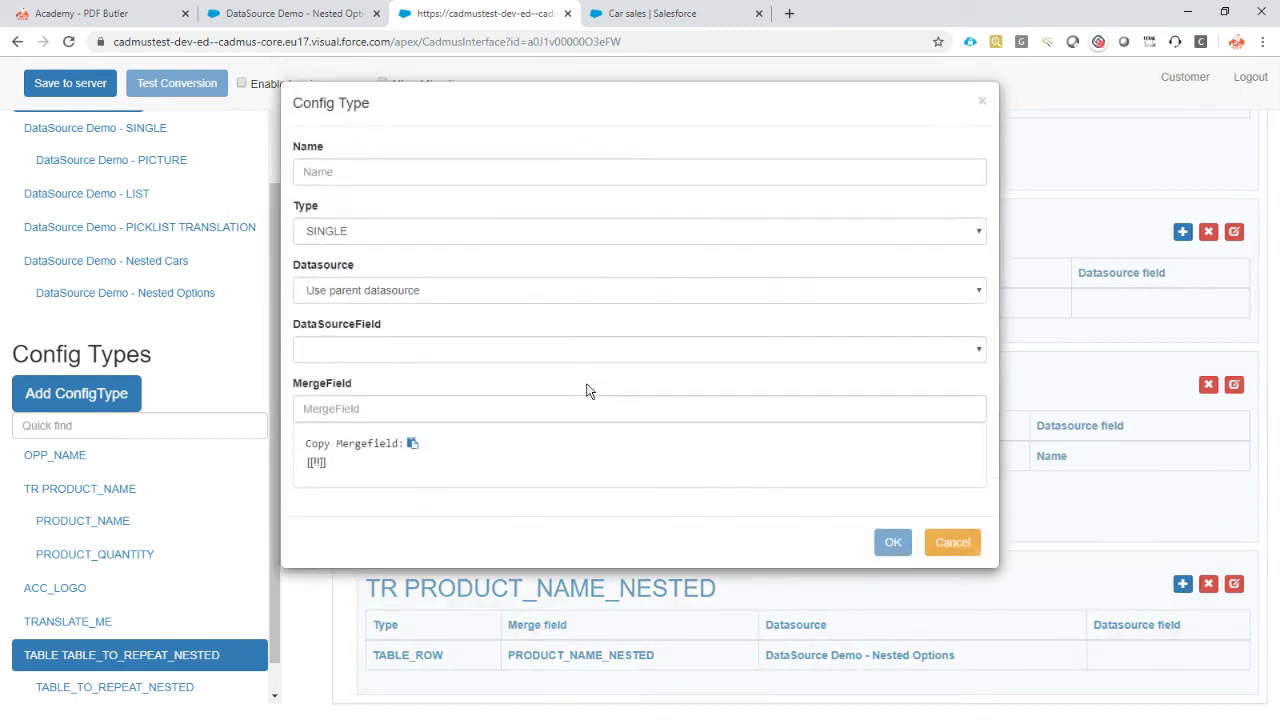
pyautogui.click(351, 171)
pyautogui.write('PRODUCT_NAME_NESTED')
pyautogui.click(366, 352)
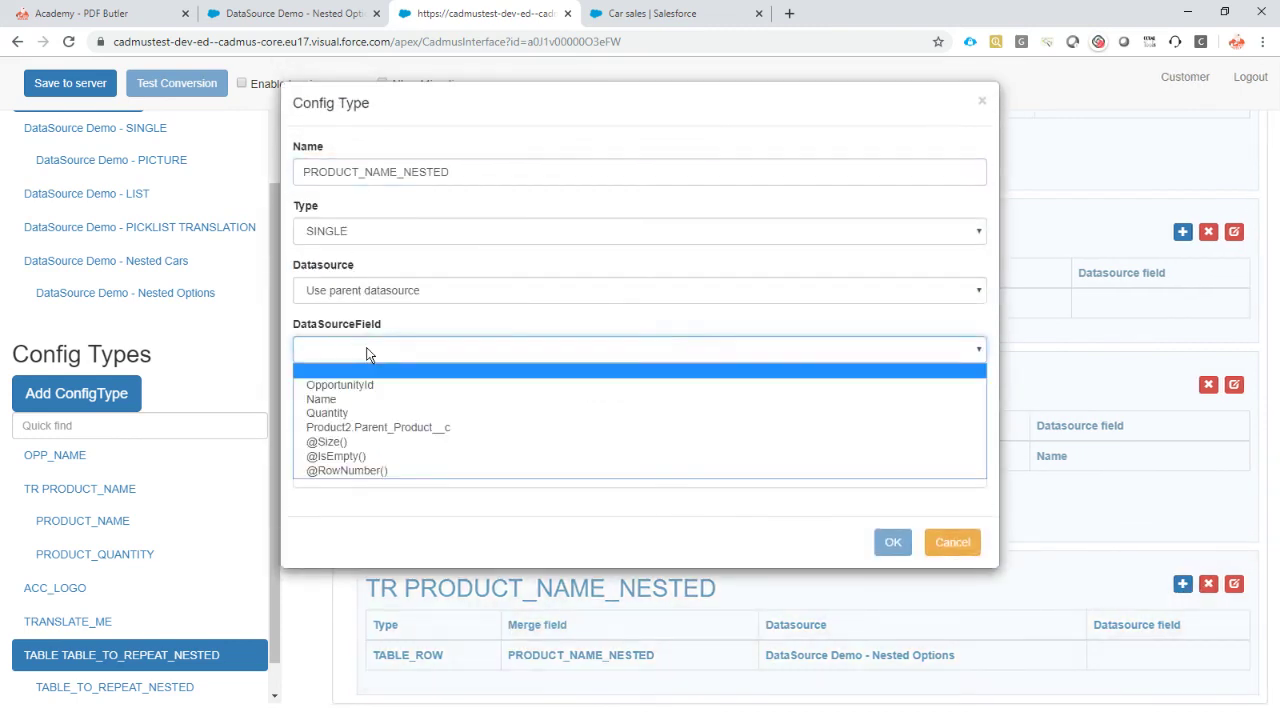
pyautogui.click(419, 398)
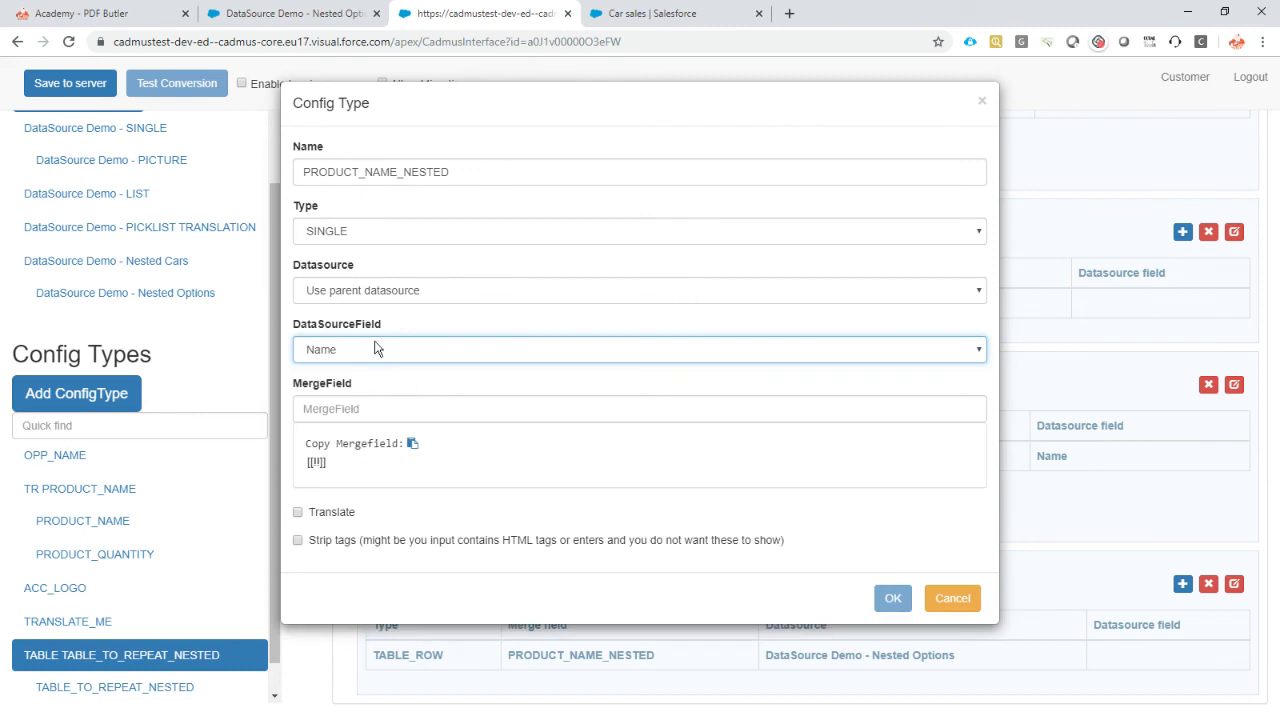
pyautogui.click(362, 408)
pyautogui.write('PRODUCT_NAME_NESTED')
pyautogui.click(893, 598)
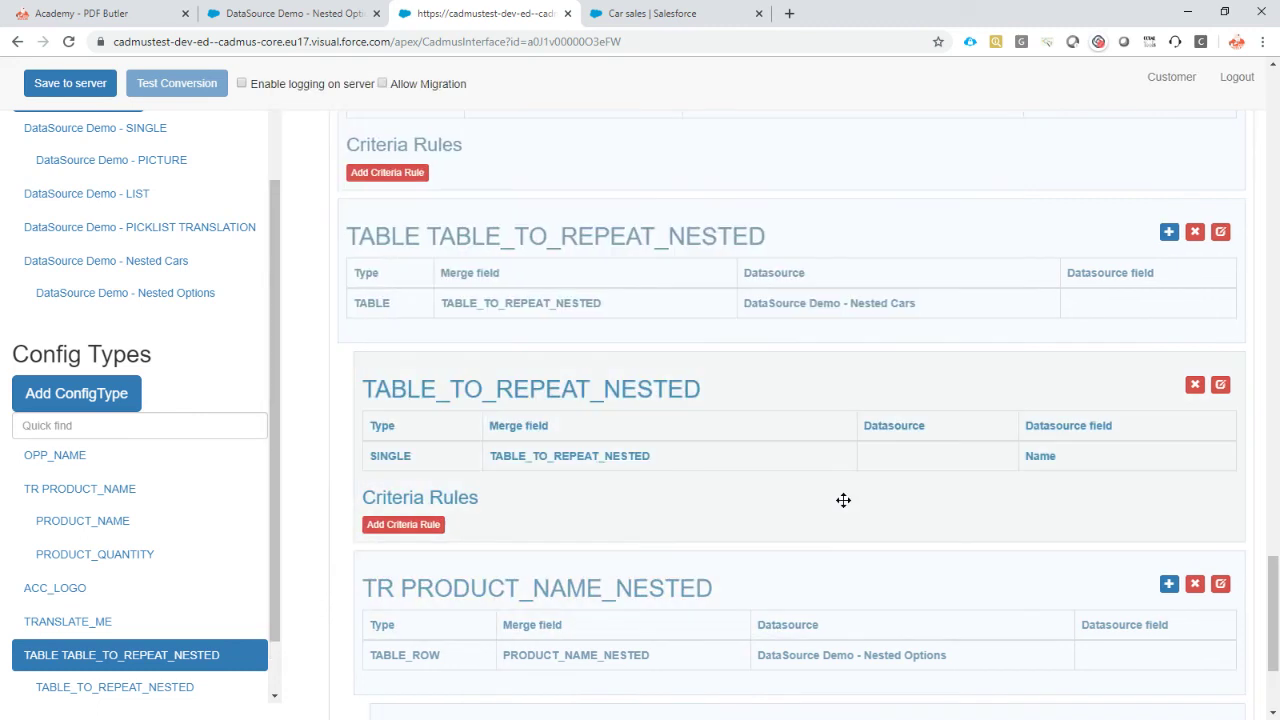
pyautogui.scroll(-2, 843, 500)
# Step: Start another child config type and copy PRODUCT_QUANTITY_NESTED from the Word template
pyautogui.click(1168, 381)
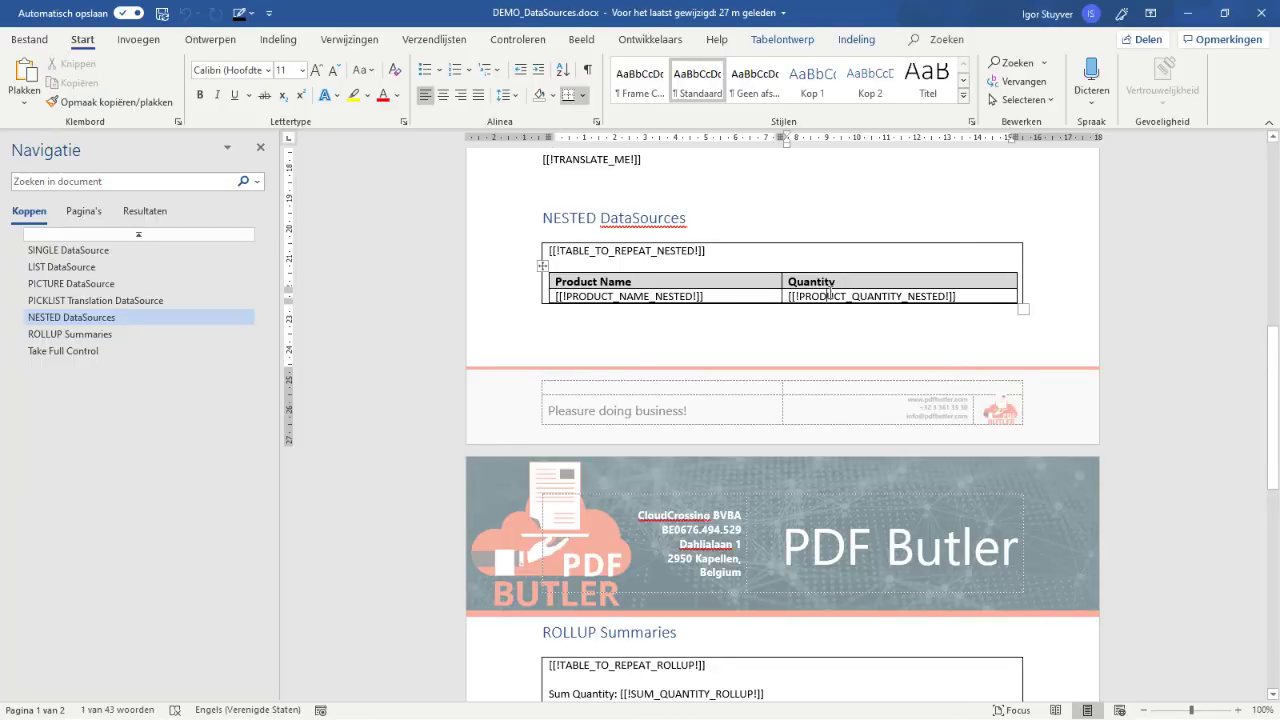
pyautogui.doubleClick(829, 293)
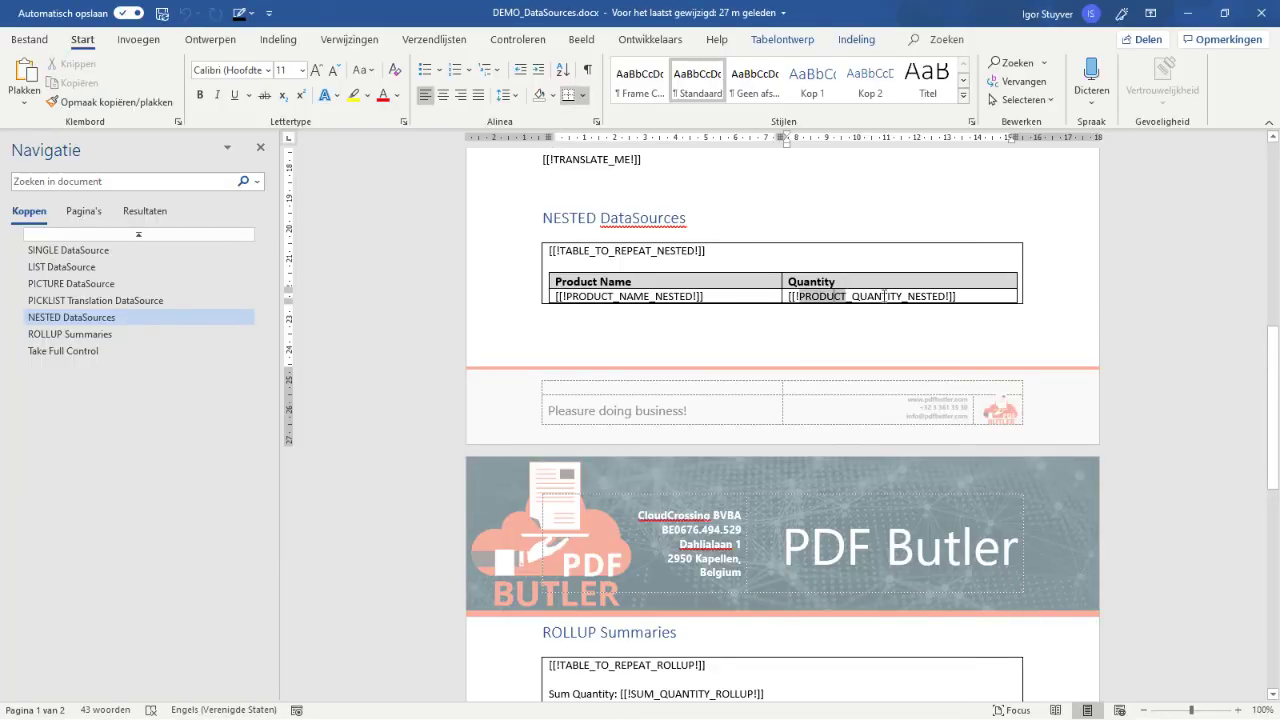
pyautogui.moveTo(884, 293); pyautogui.dragTo(946, 296)
pyautogui.hotkey('ctrl', 'c')
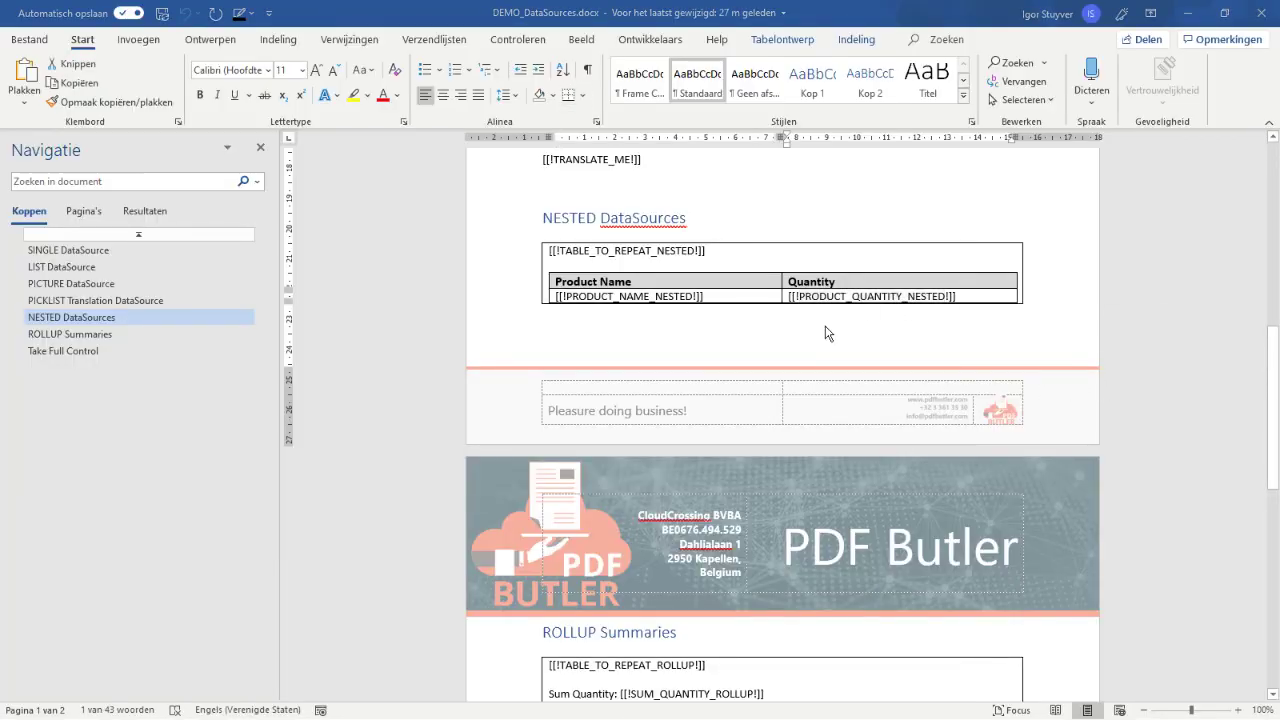
pyautogui.hotkey('alt', 'Tab')
# Step: Add PRODUCT_QUANTITY_NESTED on the option's Quantity field with no formatting, then save to server
pyautogui.click(358, 168)
pyautogui.hotkey('ctrl', 'v')
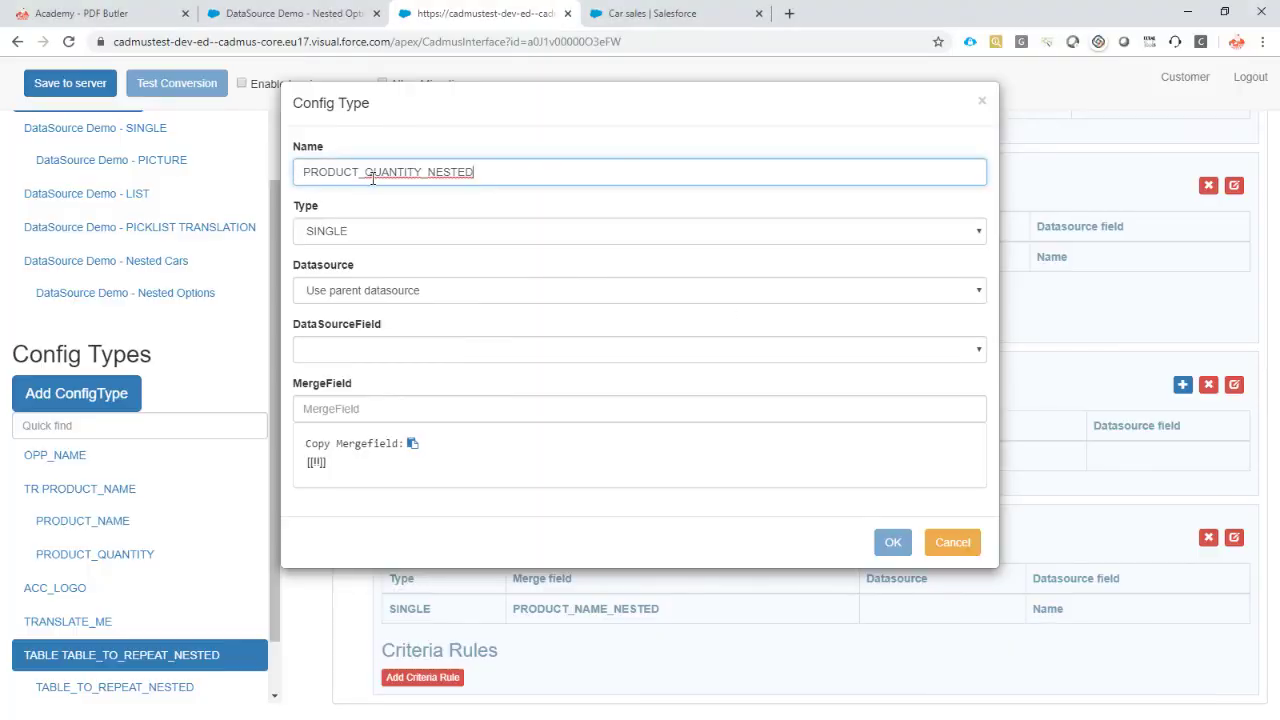
pyautogui.click(342, 354)
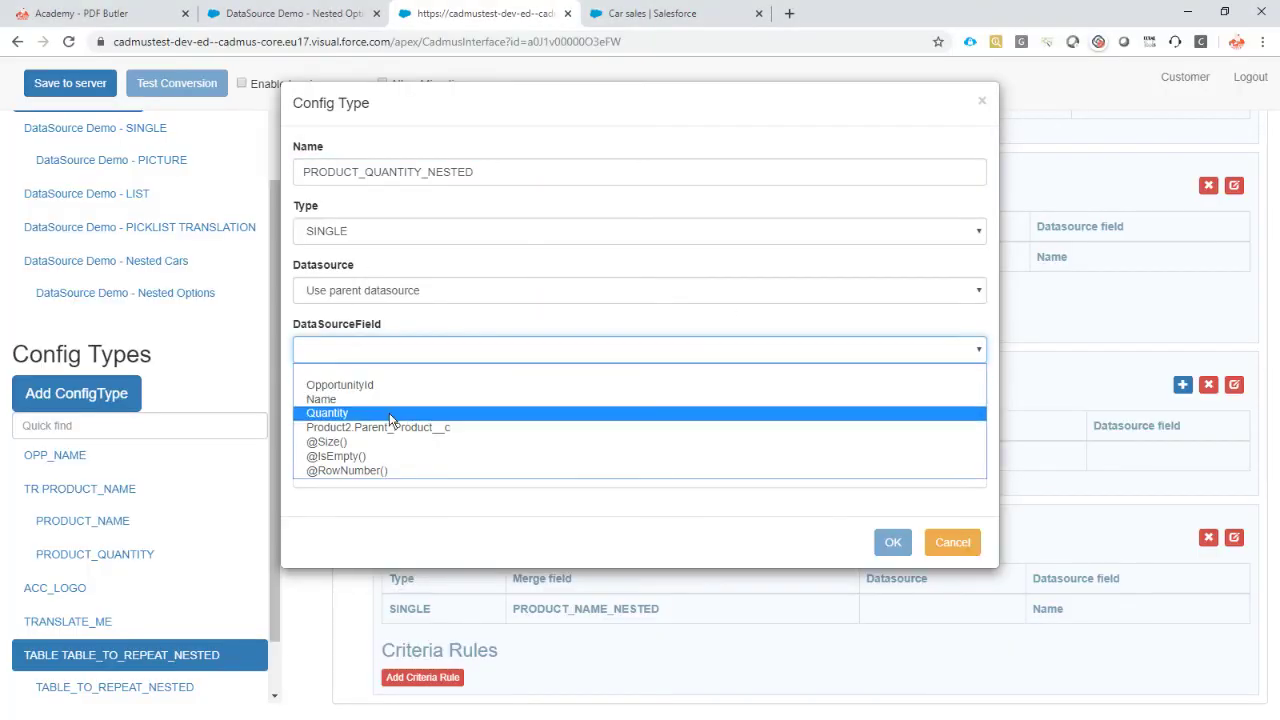
pyautogui.click(386, 414)
pyautogui.click(338, 393)
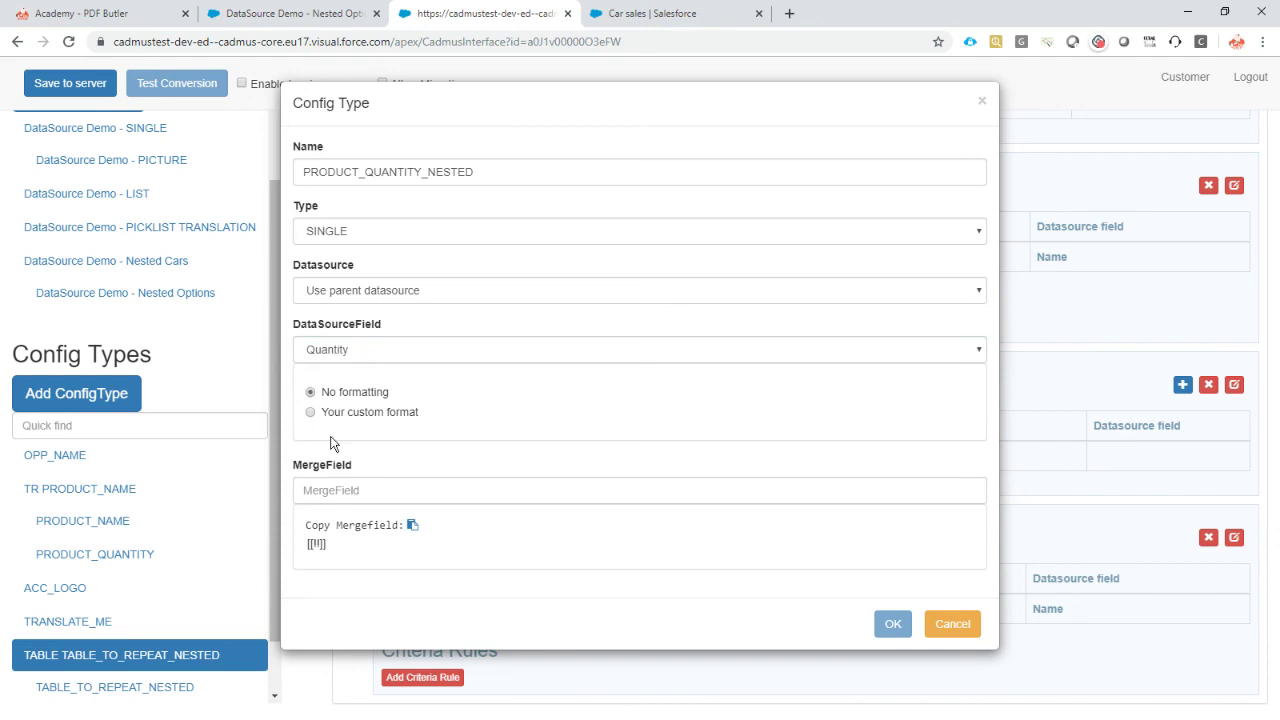
pyautogui.click(355, 489)
pyautogui.hotkey('ctrl', 'v')
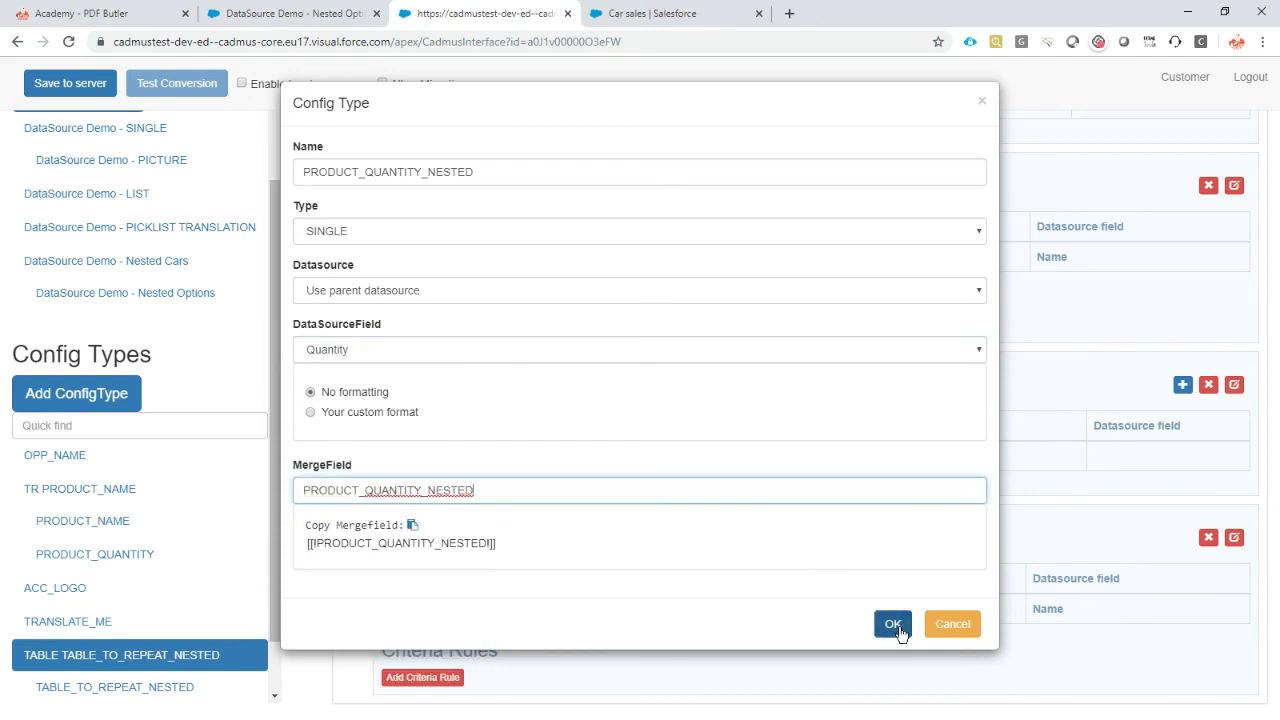
pyautogui.click(893, 624)
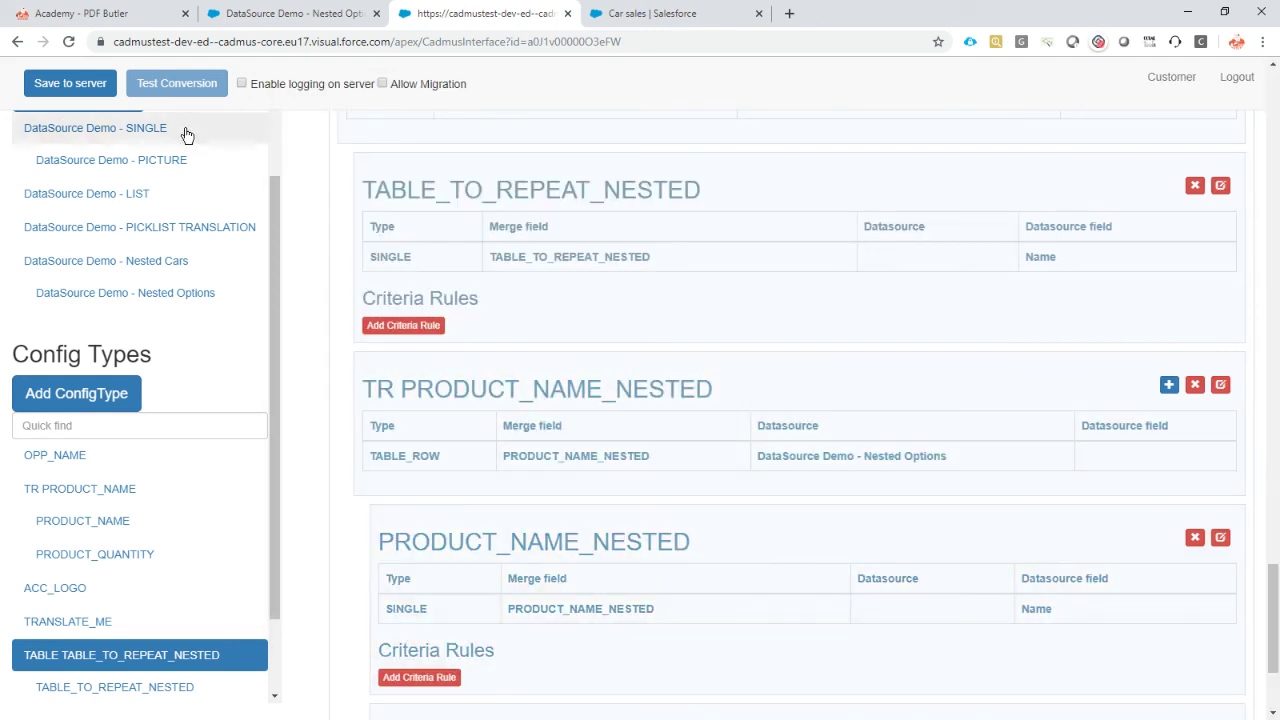
pyautogui.click(68, 87)
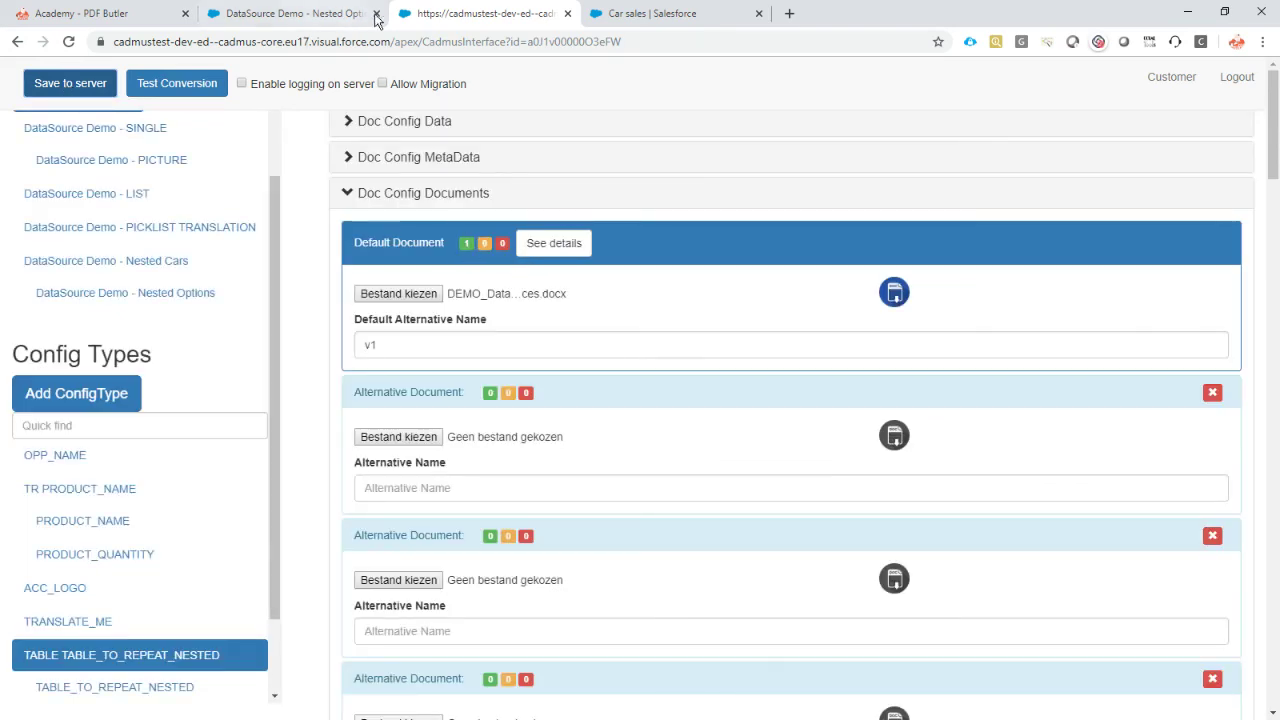
# Step: Switch to the 'Car sales | Salesforce' opportunity tab
pyautogui.click(617, 22)
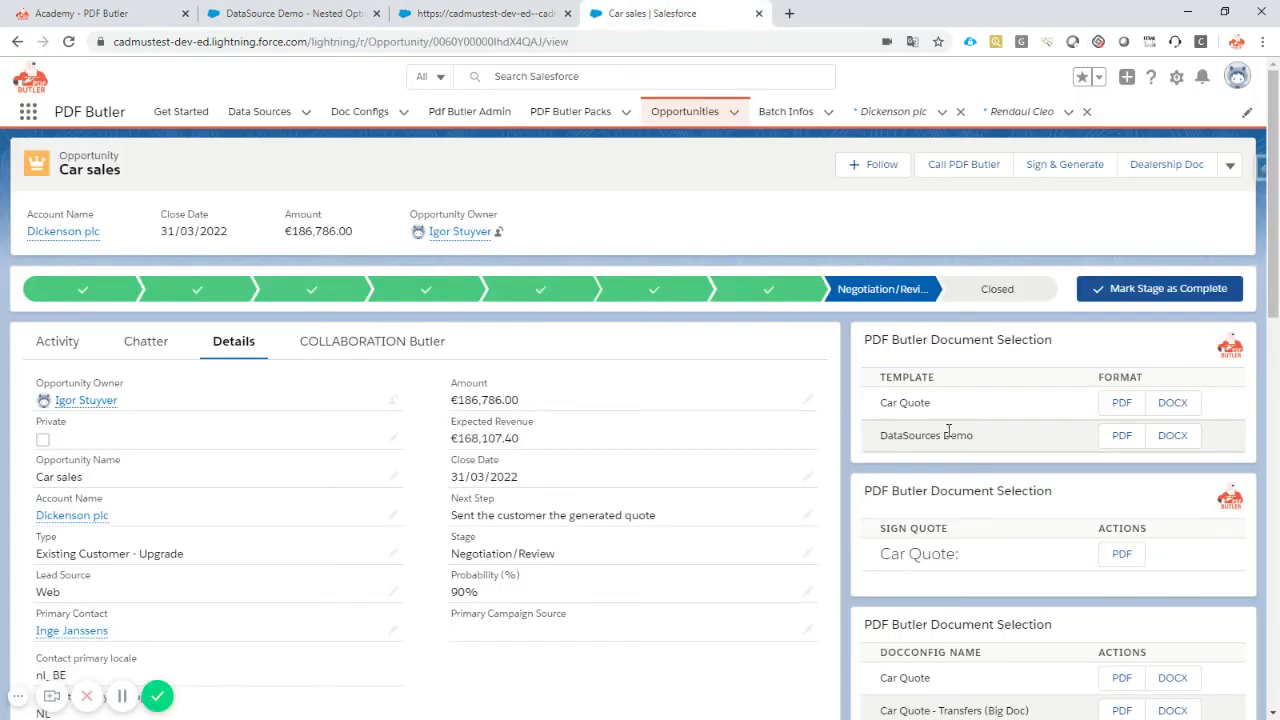
# Step: Generate the DataSources Demo document as a PDF and scroll to NESTED DataSources
pyautogui.click(1121, 437)
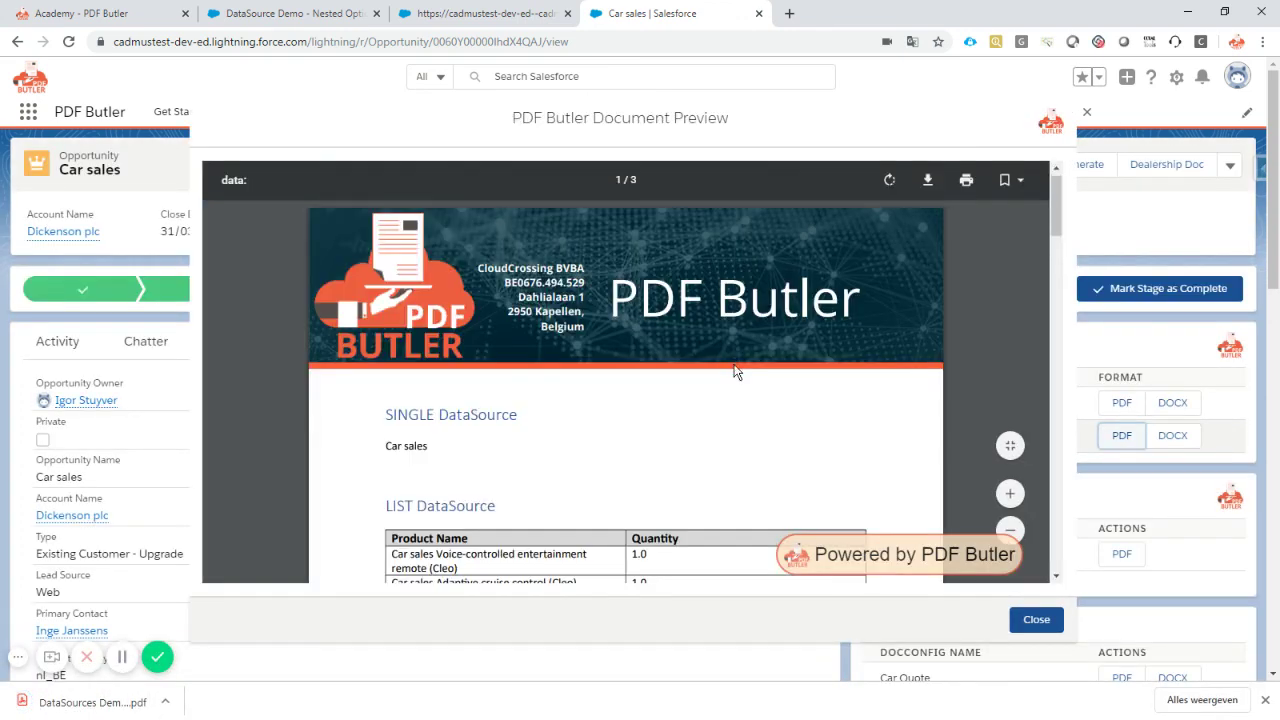
pyautogui.scroll(-3, 735, 367)
pyautogui.scroll(-10, 735, 367)
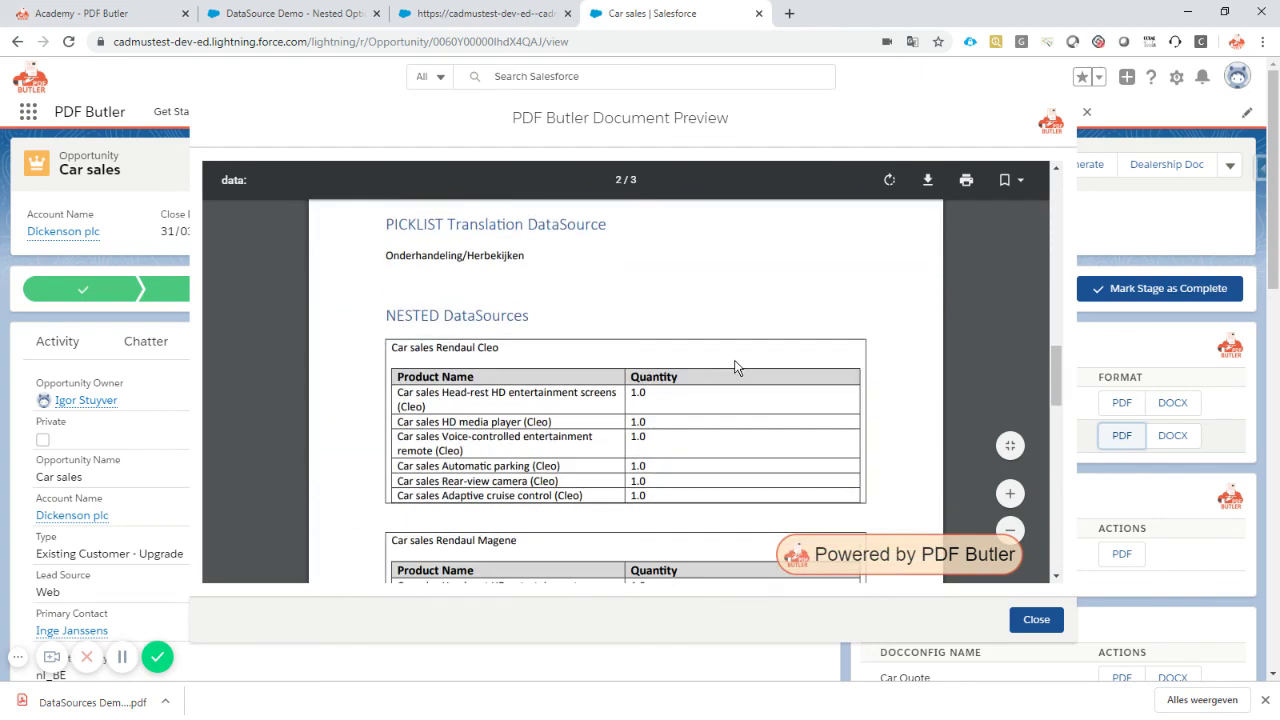
pyautogui.scroll(-1, 735, 362)
pyautogui.scroll(2, 735, 360)
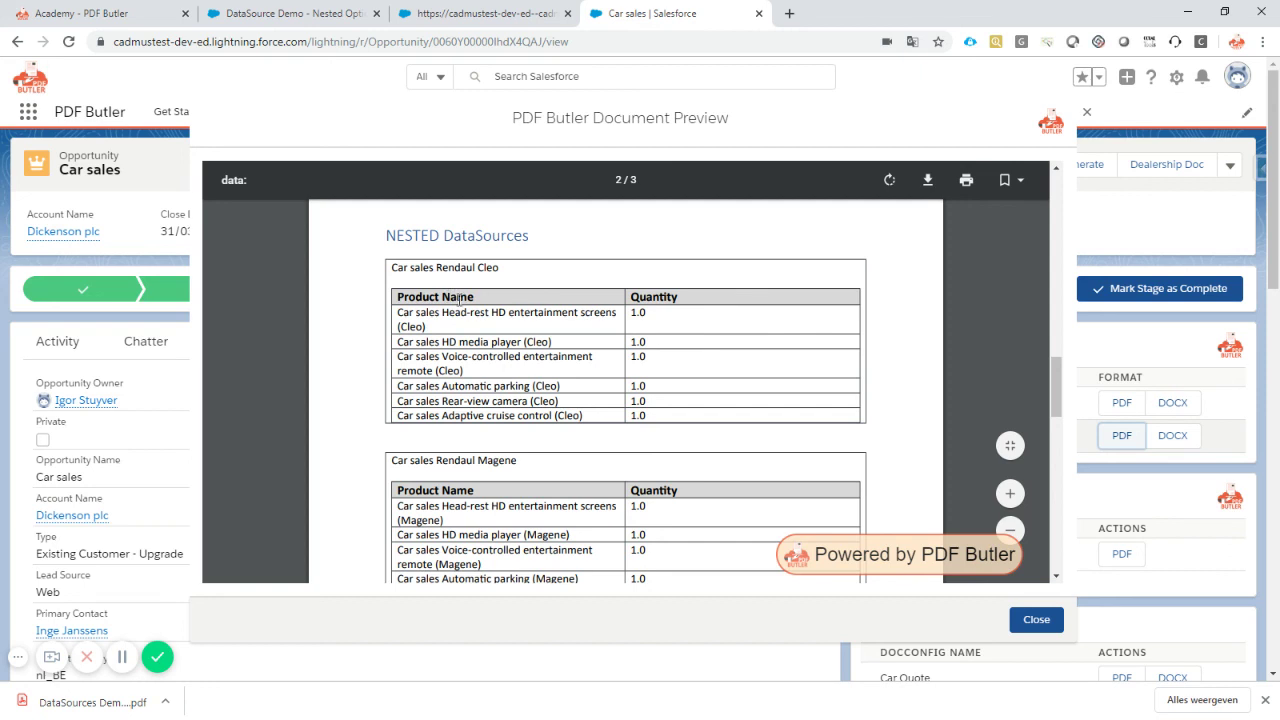
# Step: Highlight Cleo in the Rendaul Cleo heading and its option rows in the preview
pyautogui.moveTo(398, 268); pyautogui.dragTo(512, 274)
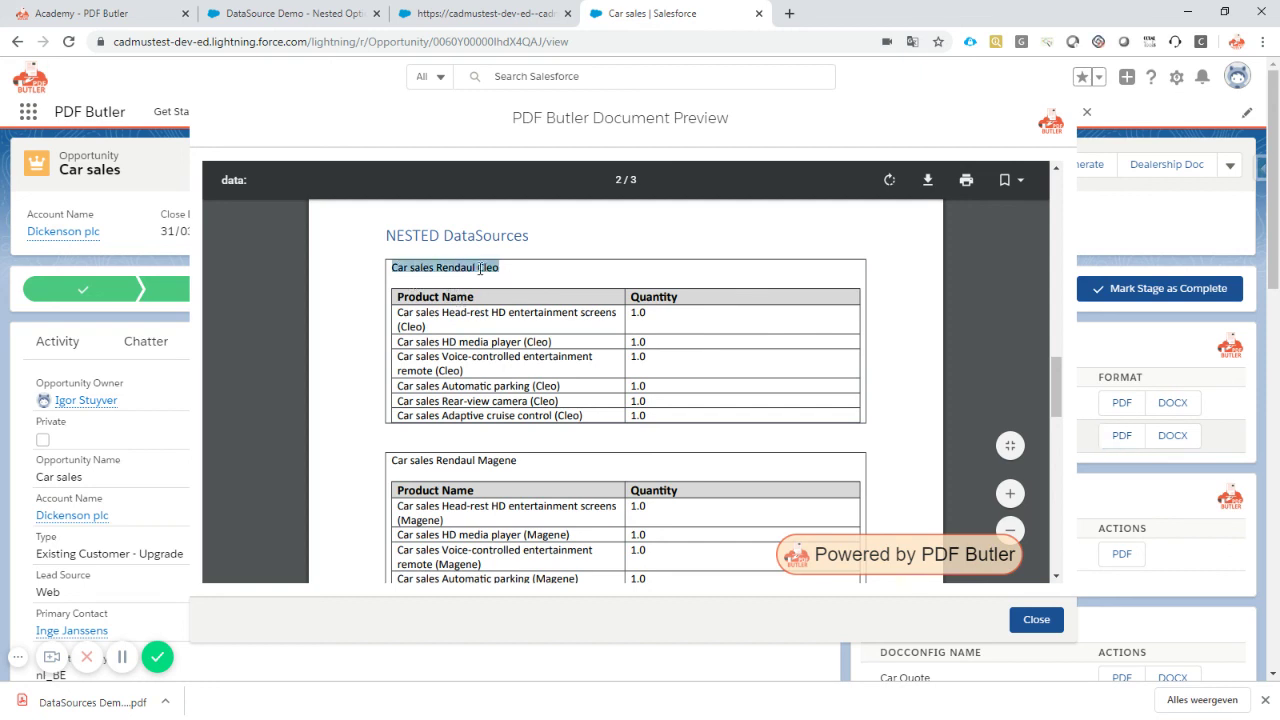
pyautogui.doubleClick(480, 268)
pyautogui.click(413, 322)
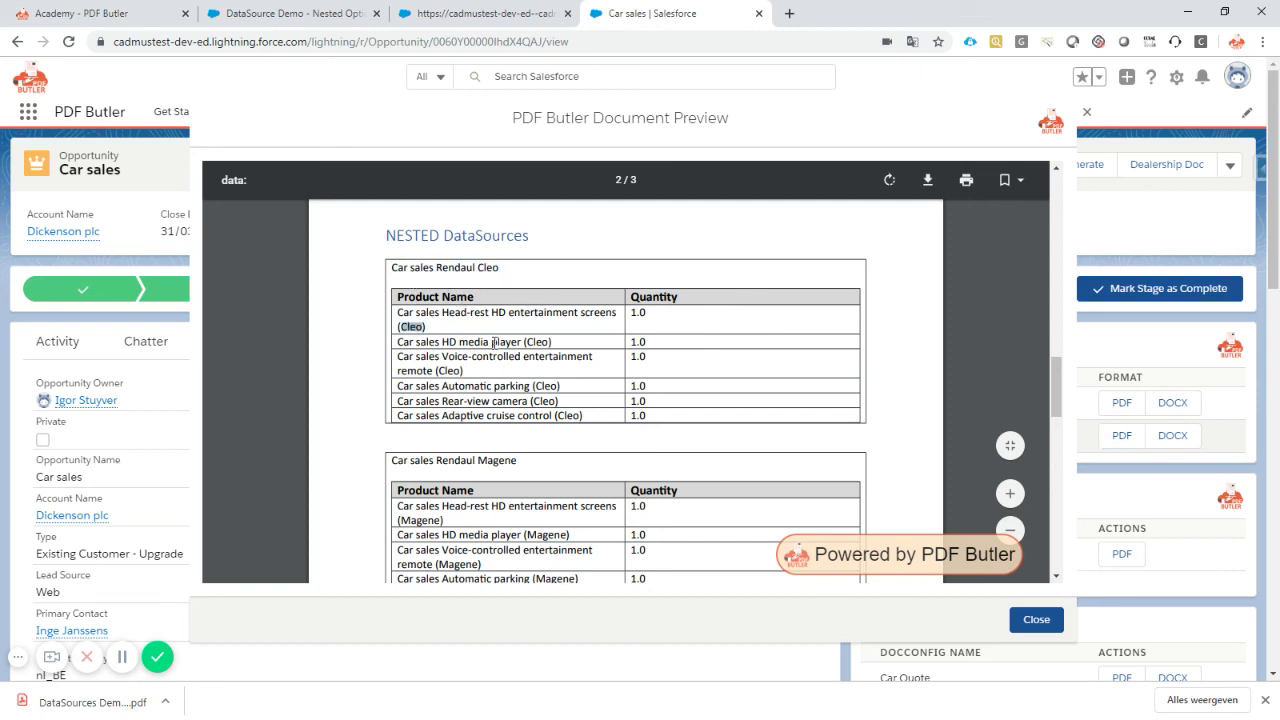
pyautogui.doubleClick(536, 341)
pyautogui.doubleClick(451, 371)
pyautogui.moveTo(466, 369)
pyautogui.mouseDown()
pyautogui.moveTo(470, 357)
pyautogui.moveTo(461, 370)
pyautogui.mouseUp()
pyautogui.doubleClick(548, 385)
pyautogui.click(544, 403)
# Step: Highlight the Rendaul Cleo heading with its six option rows and quantities, then compare car tables
pyautogui.moveTo(393, 266); pyautogui.dragTo(519, 278)
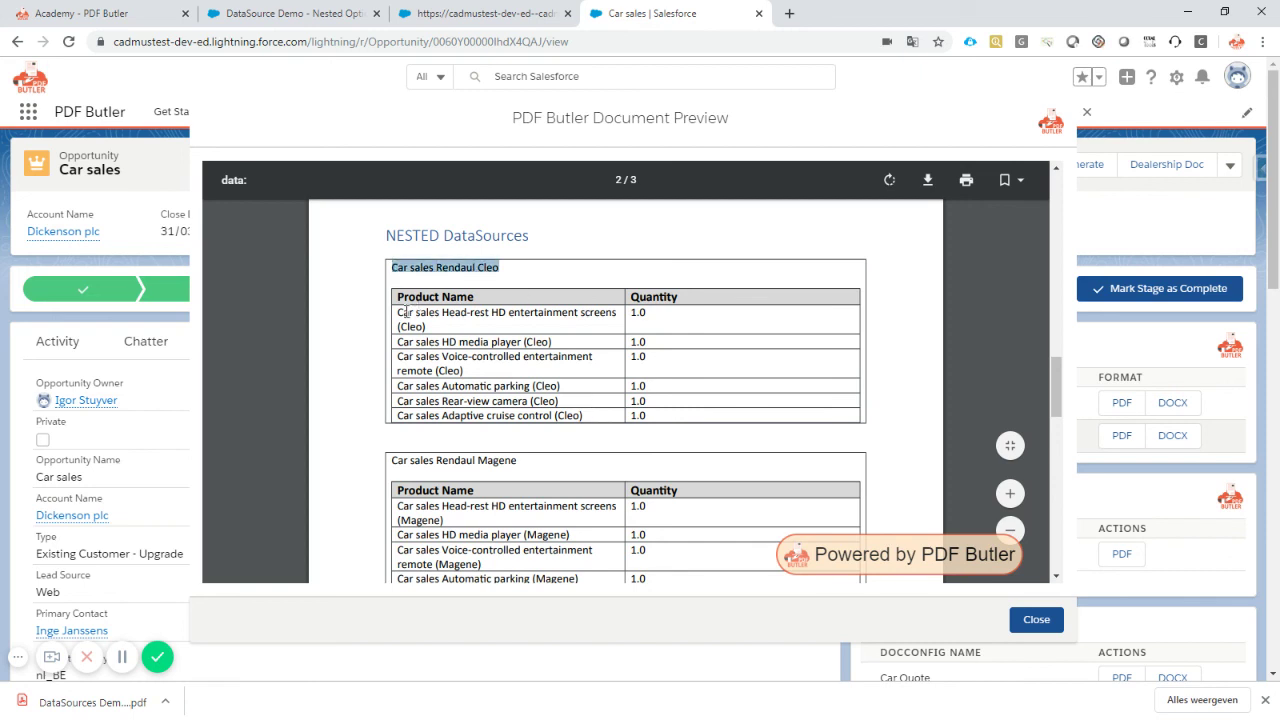
pyautogui.moveTo(397, 313); pyautogui.dragTo(652, 418)
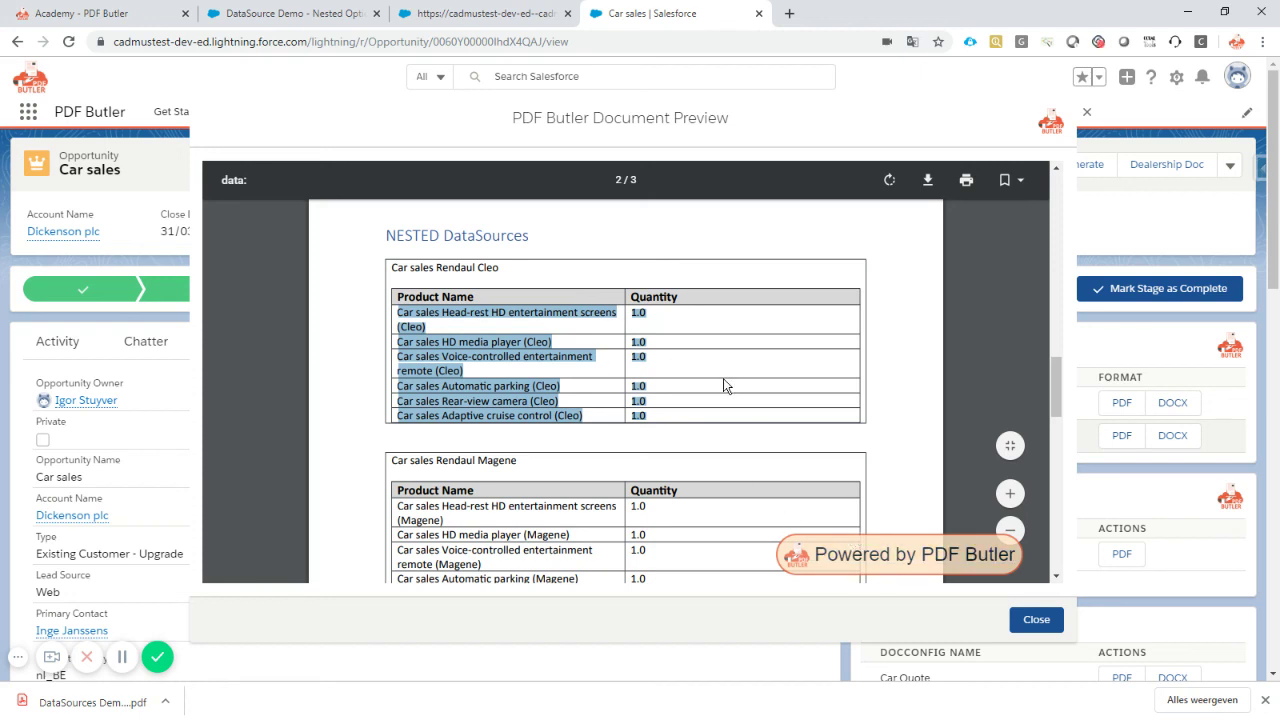
pyautogui.scroll(-2, 723, 378)
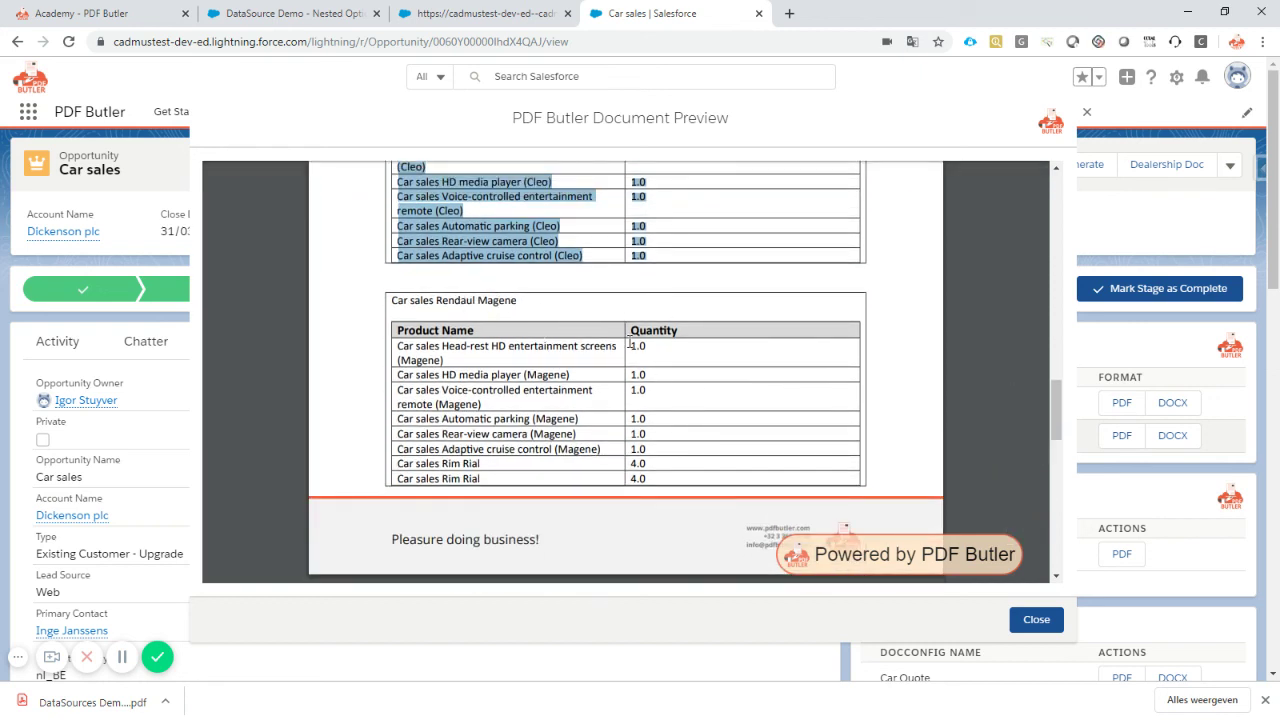
pyautogui.scroll(2, 628, 336)
pyautogui.scroll(-1, 629, 336)
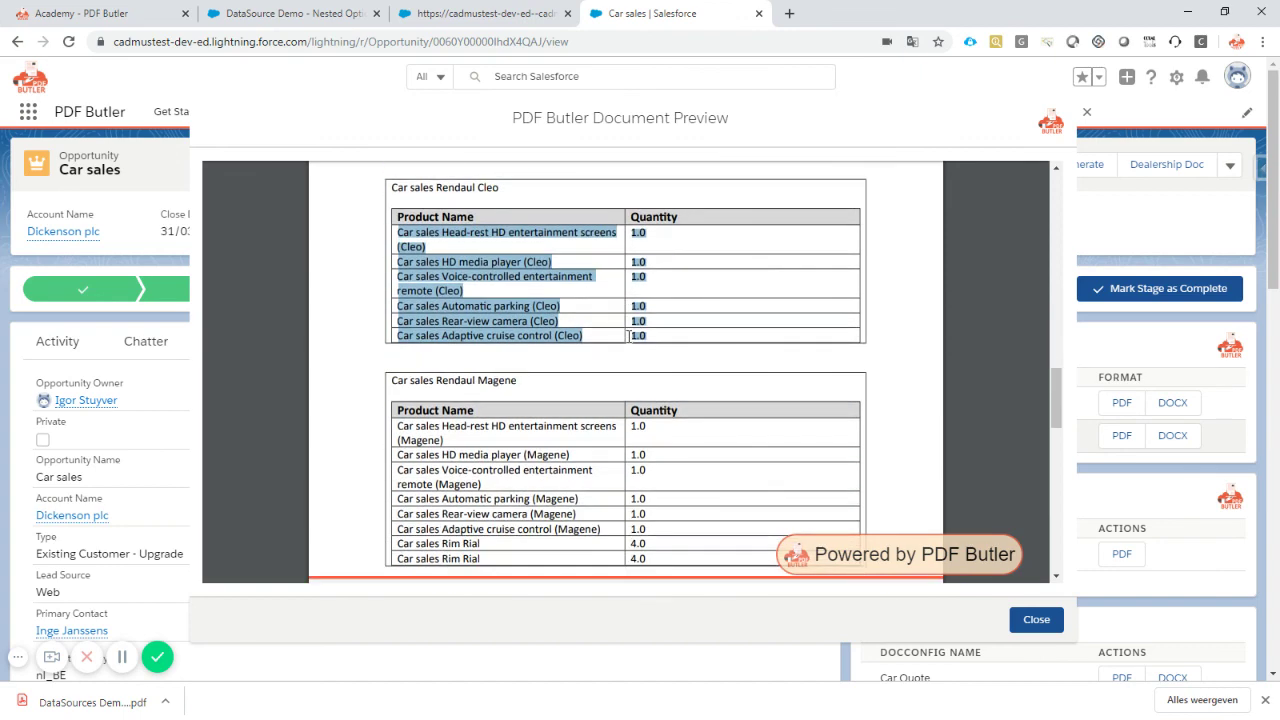
pyautogui.scroll(4, 628, 336)
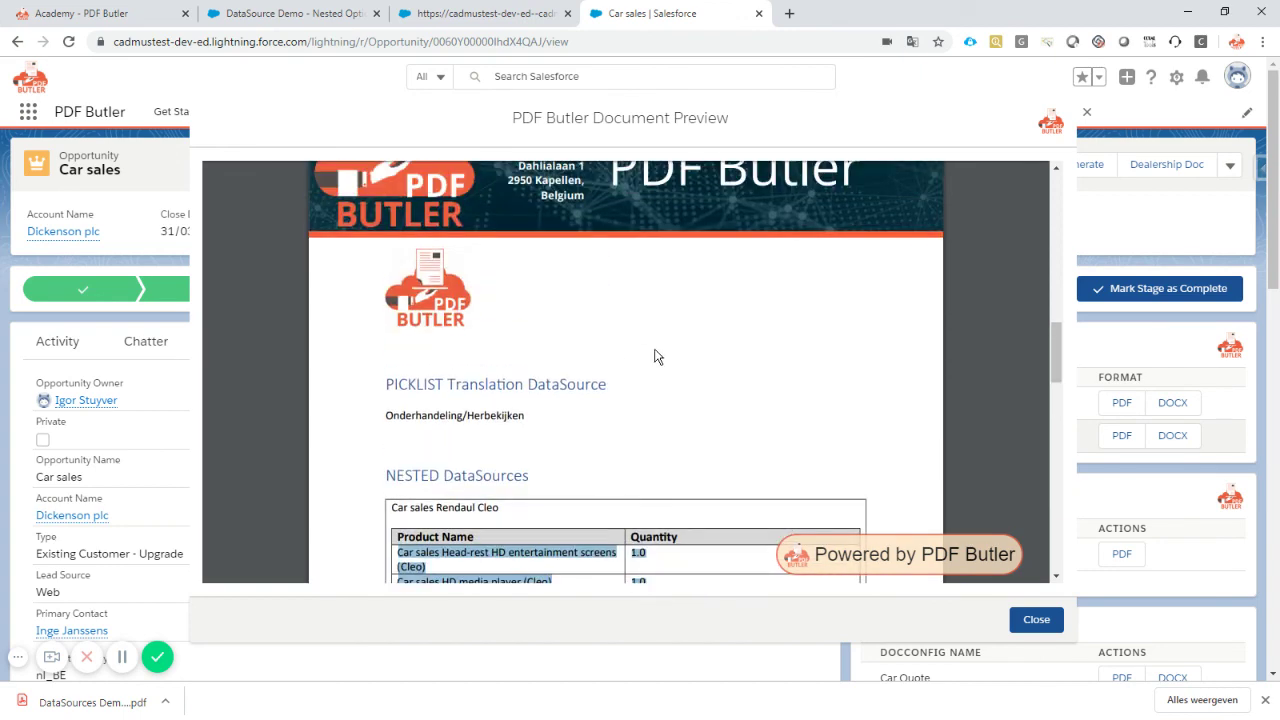